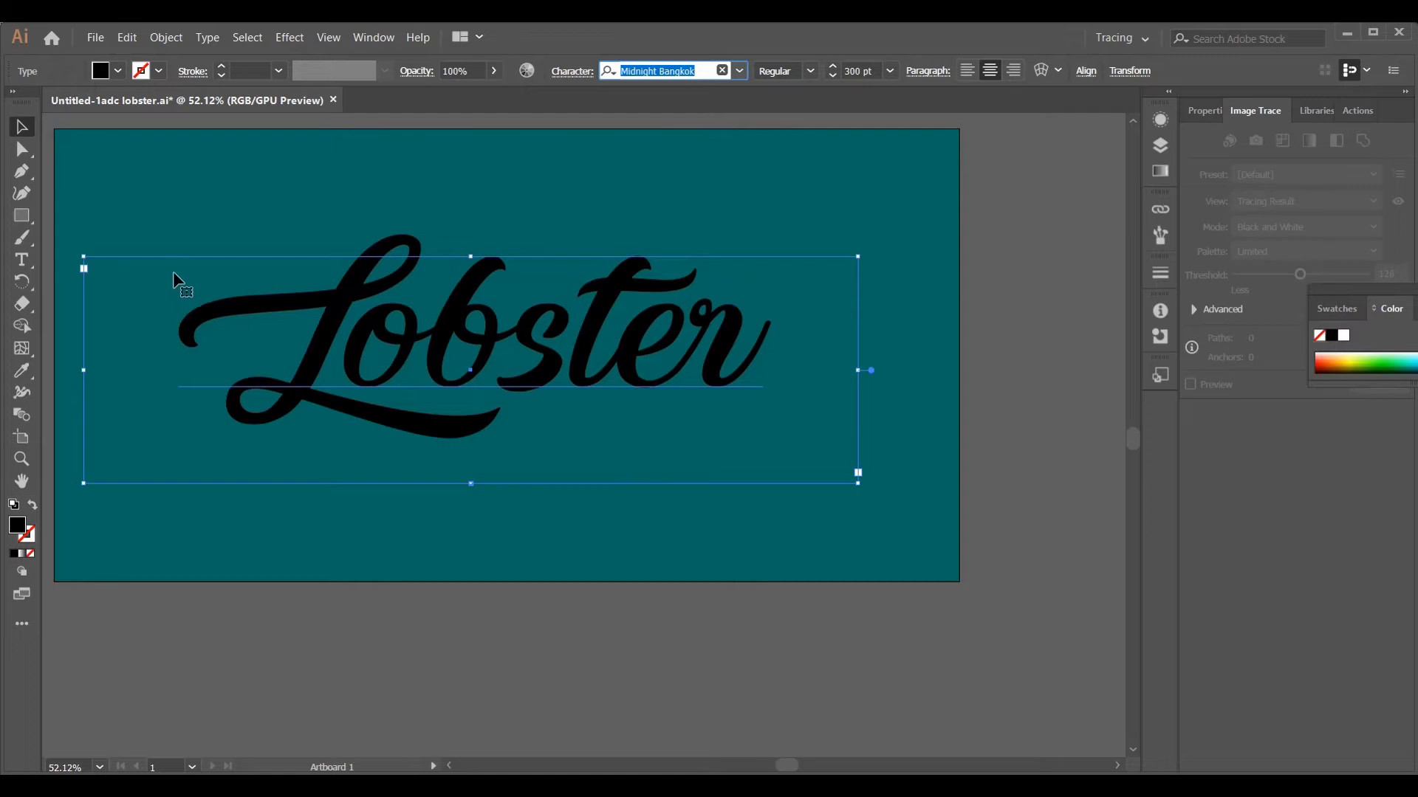
- Apply an Offset Path effect to the Lobster text with a 4 px offset and Round joins
{"action": "left_click", "coordinate": [1161, 120]}
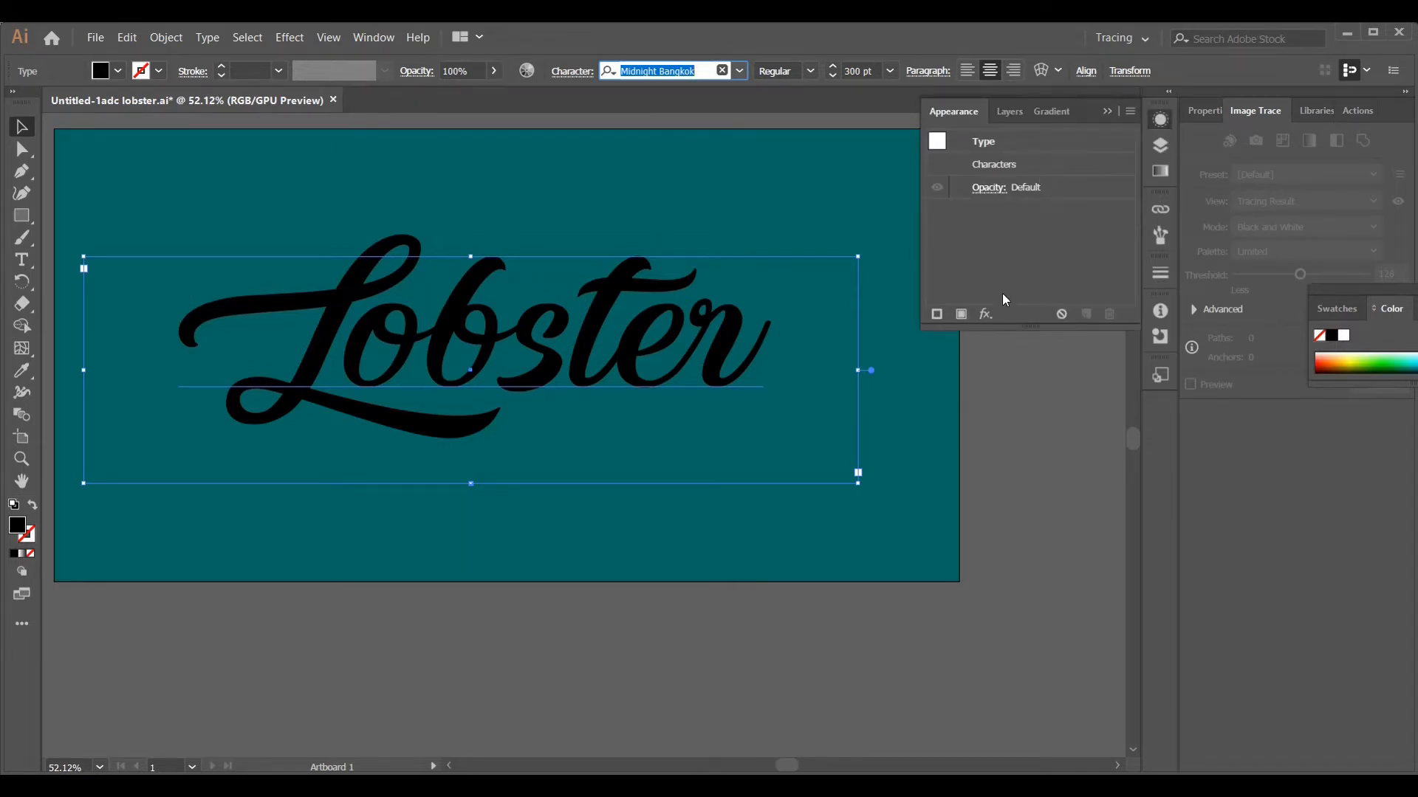
{"action": "left_click", "coordinate": [986, 313]}
{"action": "mouse_move", "coordinate": [1061, 432]}
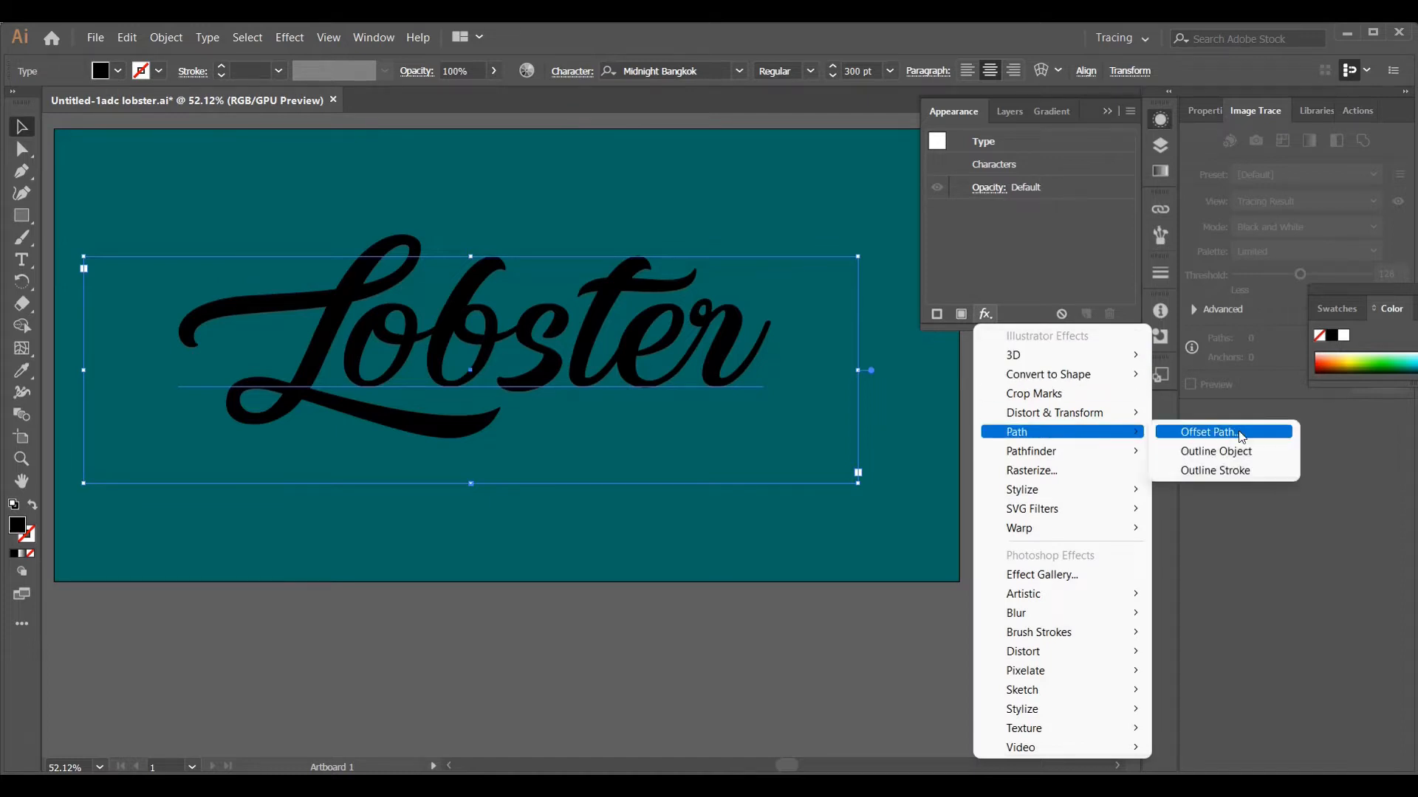
{"action": "left_click", "coordinate": [1241, 437]}
{"action": "key", "text": "BackSpace"}
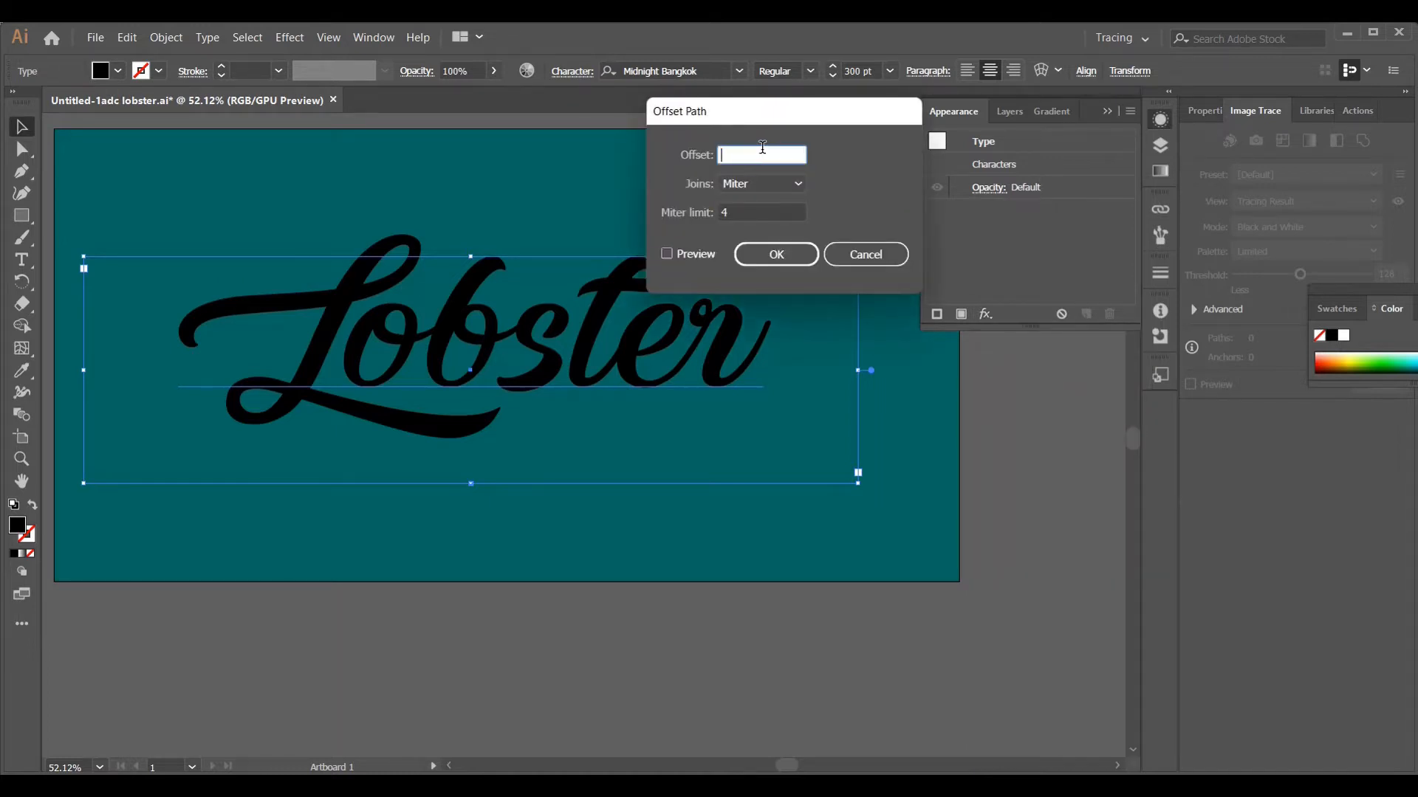
{"action": "type", "text": "4"}
{"action": "left_click", "coordinate": [743, 183]}
{"action": "left_click", "coordinate": [742, 225]}
{"action": "left_click", "coordinate": [667, 254]}
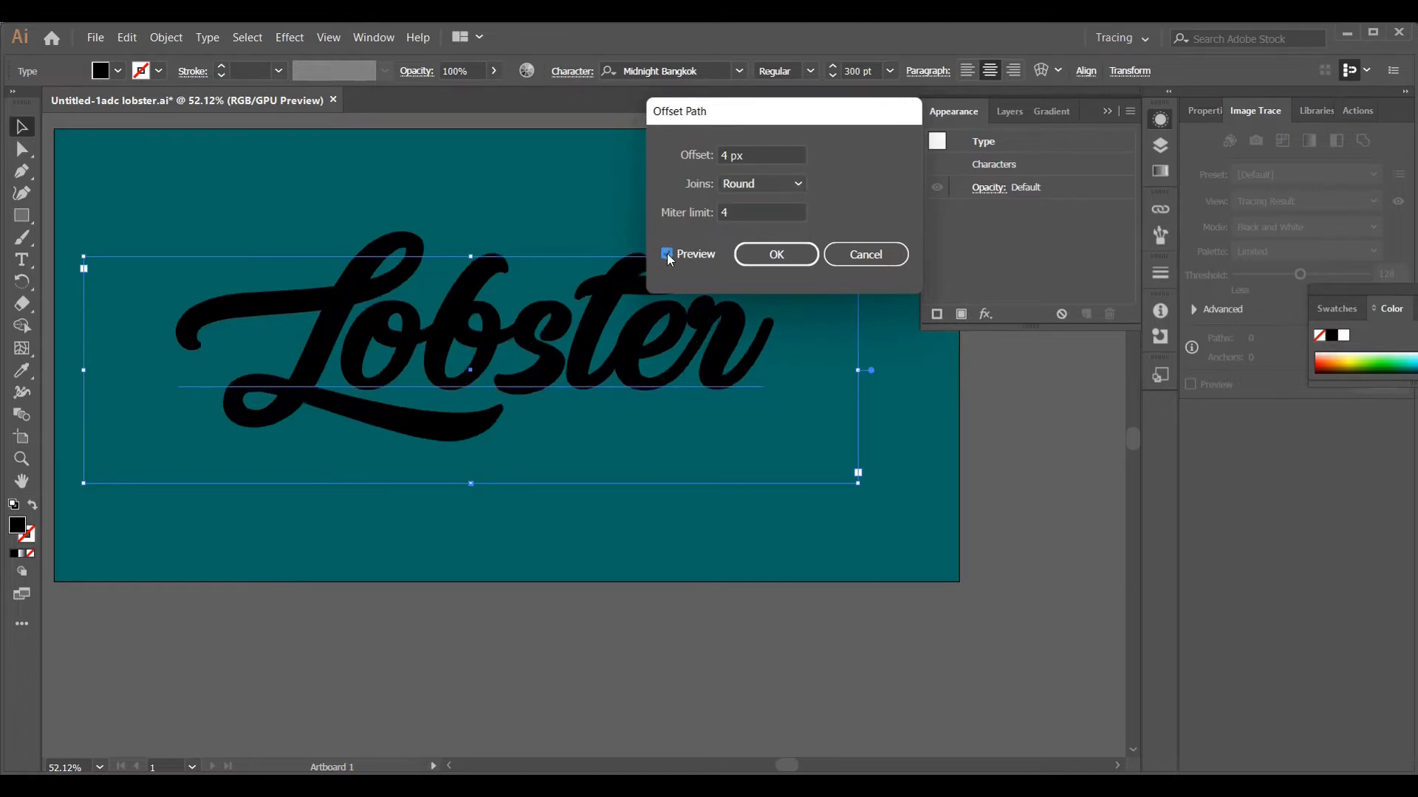
{"action": "left_click", "coordinate": [775, 255]}
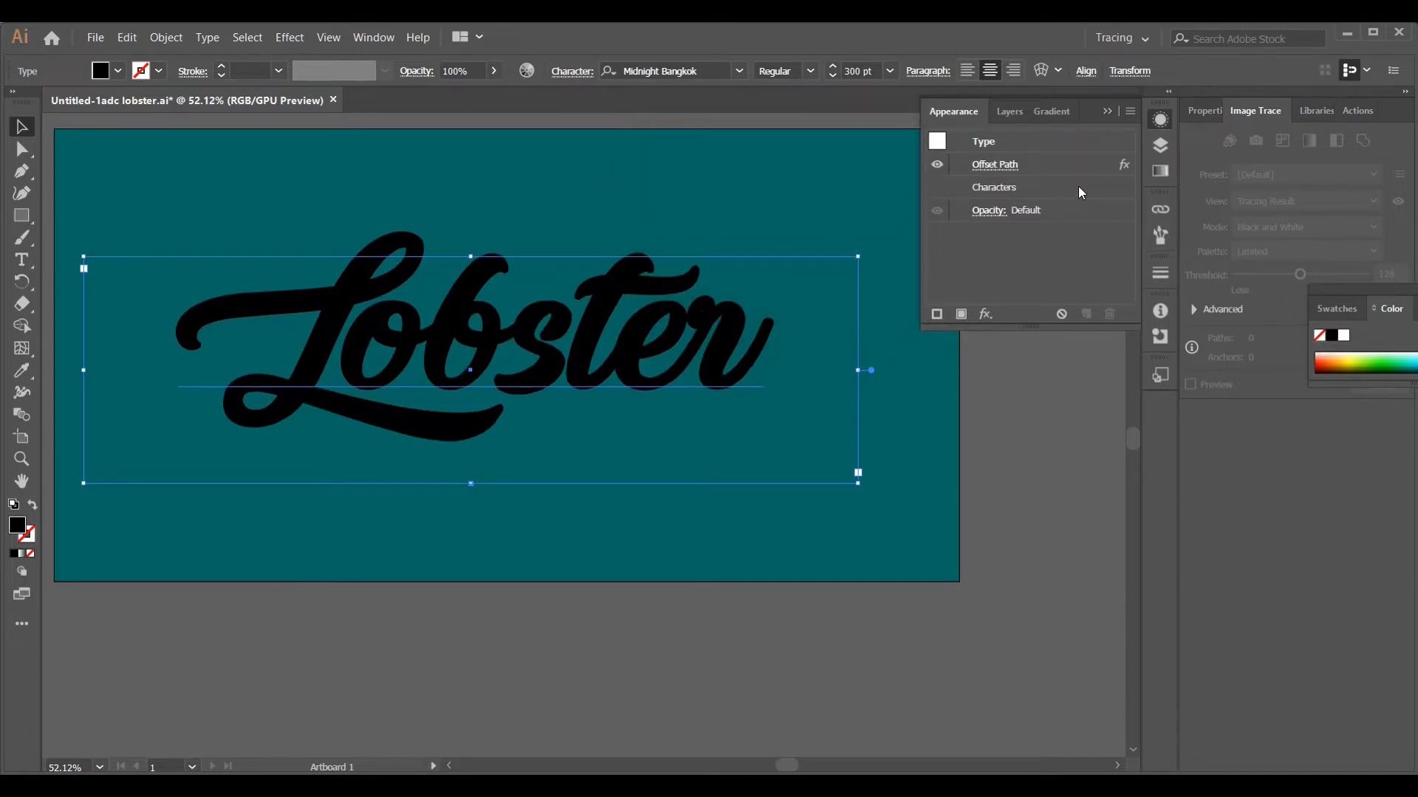
- Add a new fill to the text and sample its colour from the orange-red swatch square beside the artboard
{"action": "left_click", "coordinate": [1077, 191]}
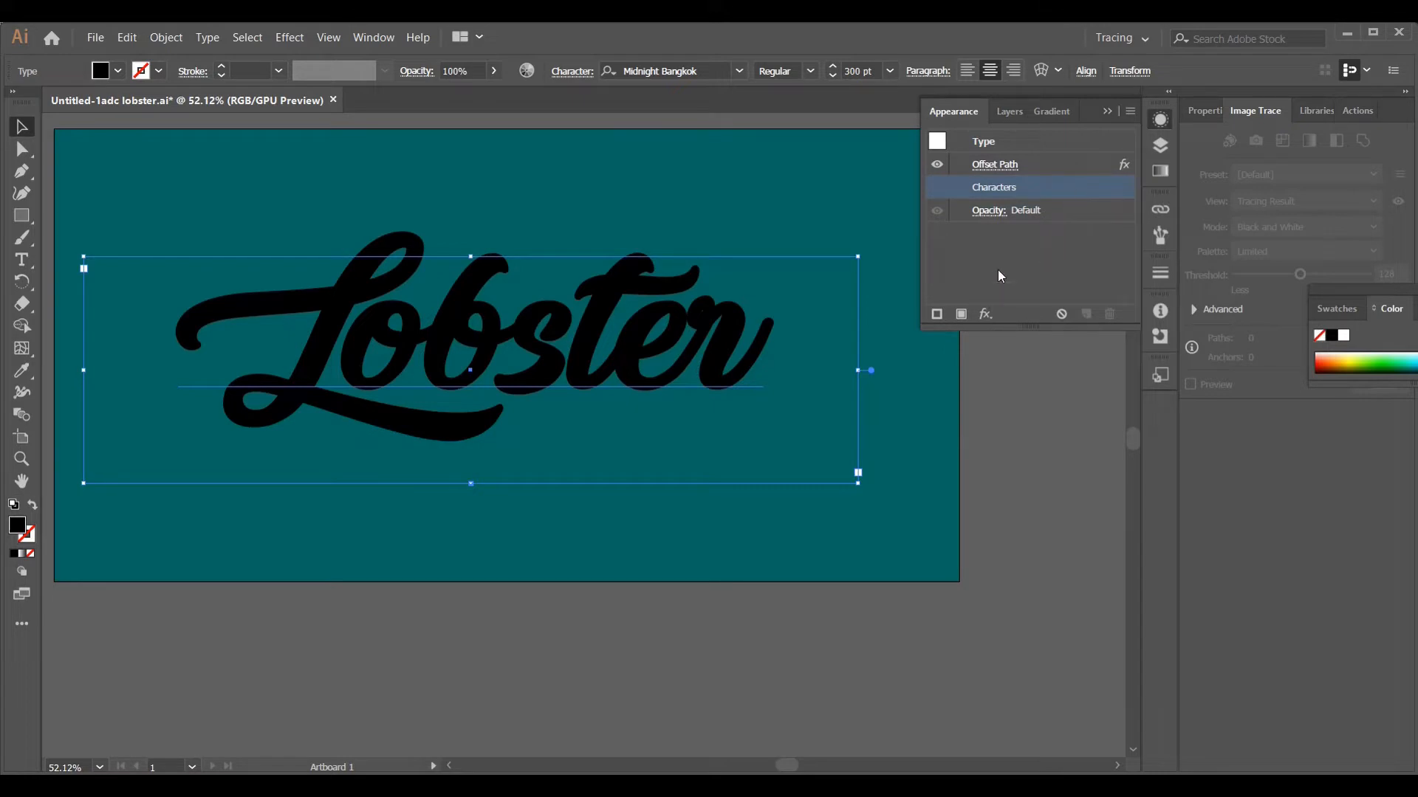
{"action": "left_click", "coordinate": [1130, 111]}
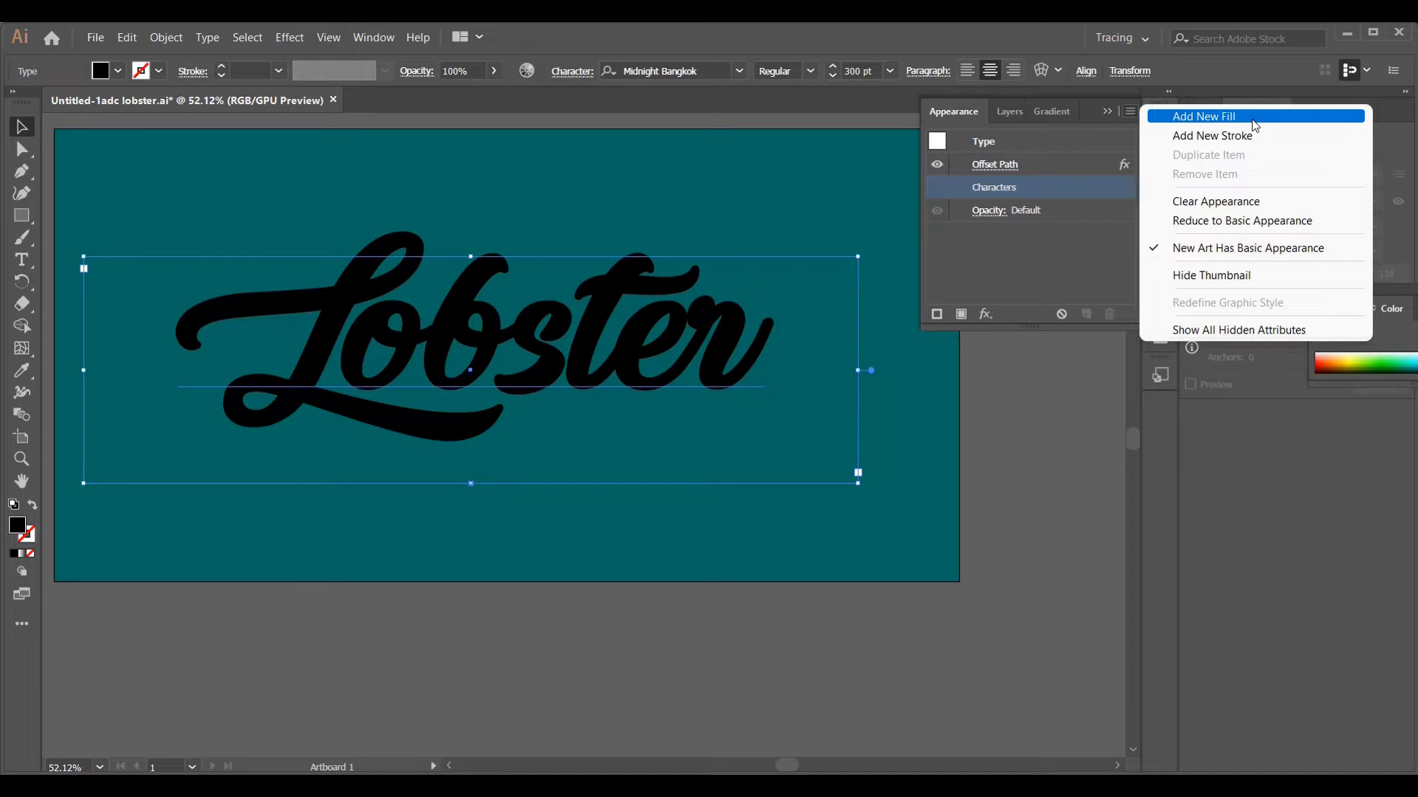
{"action": "left_click", "coordinate": [1193, 114]}
{"action": "left_click", "coordinate": [22, 371]}
{"action": "left_click", "coordinate": [21, 459]}
{"action": "left_click_drag", "start_coordinate": [487, 453], "coordinate": [444, 451]}
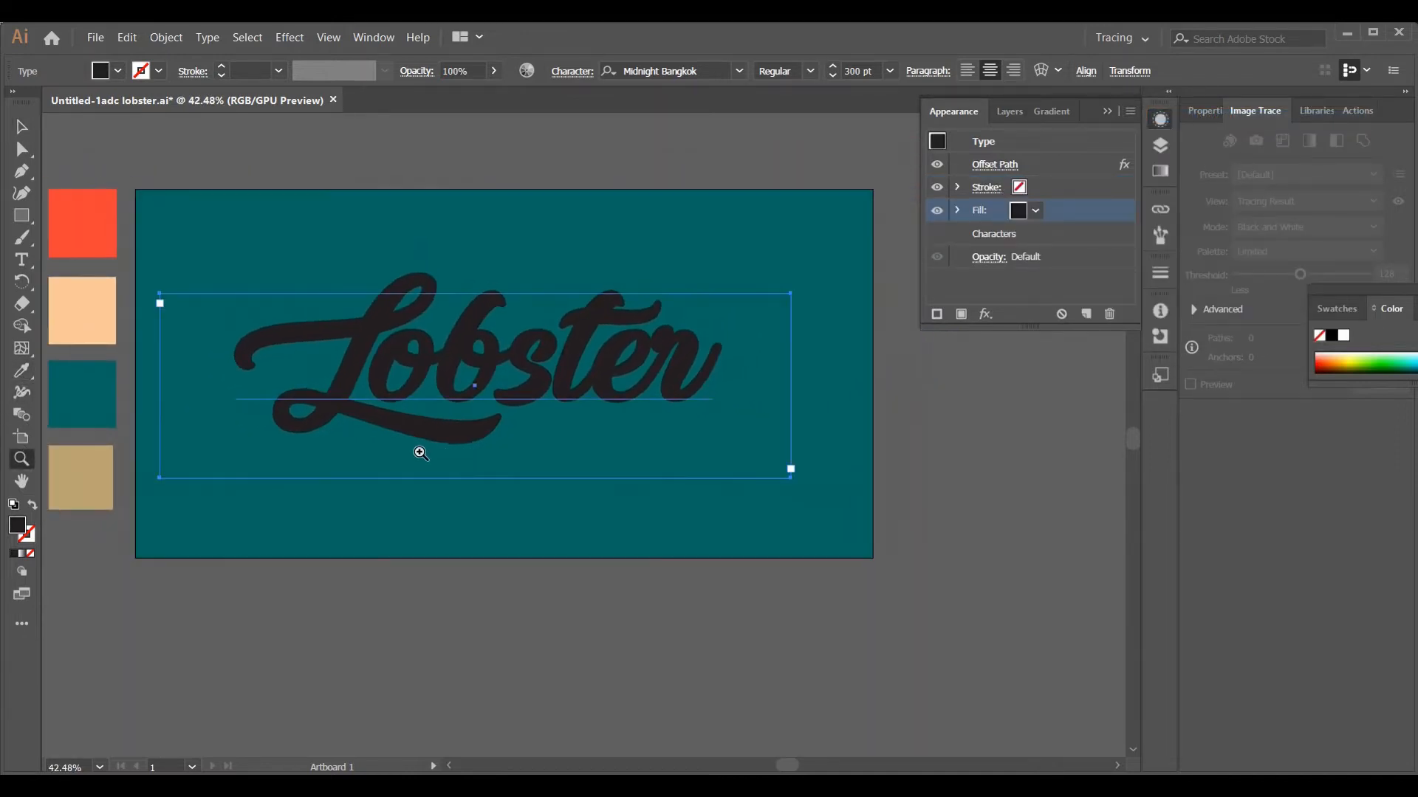
{"action": "left_click", "coordinate": [27, 377]}
{"action": "left_click", "coordinate": [77, 225]}
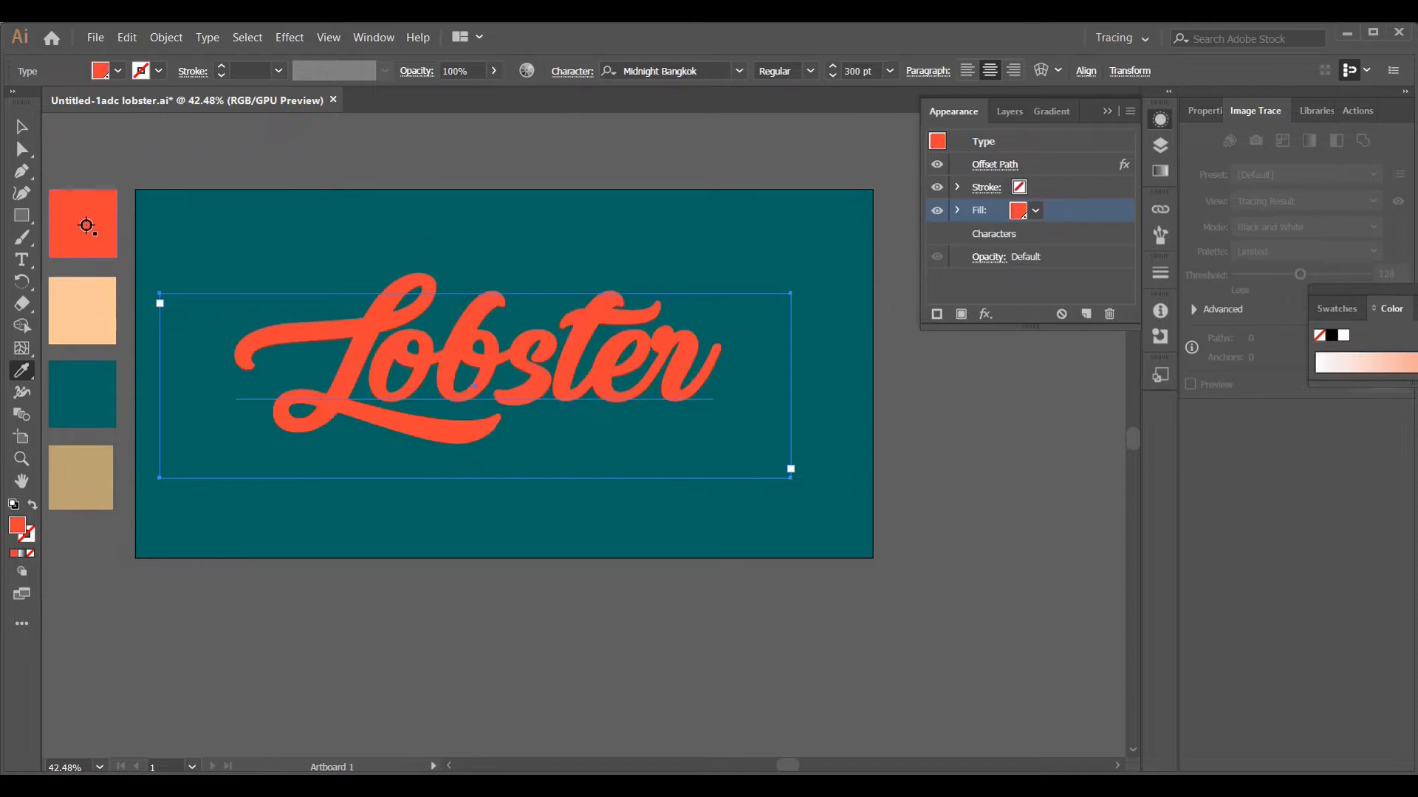
- Apply an Offset Path effect of -4.2 px with Round joins to the orange-red fill
{"action": "left_click", "coordinate": [1036, 211]}
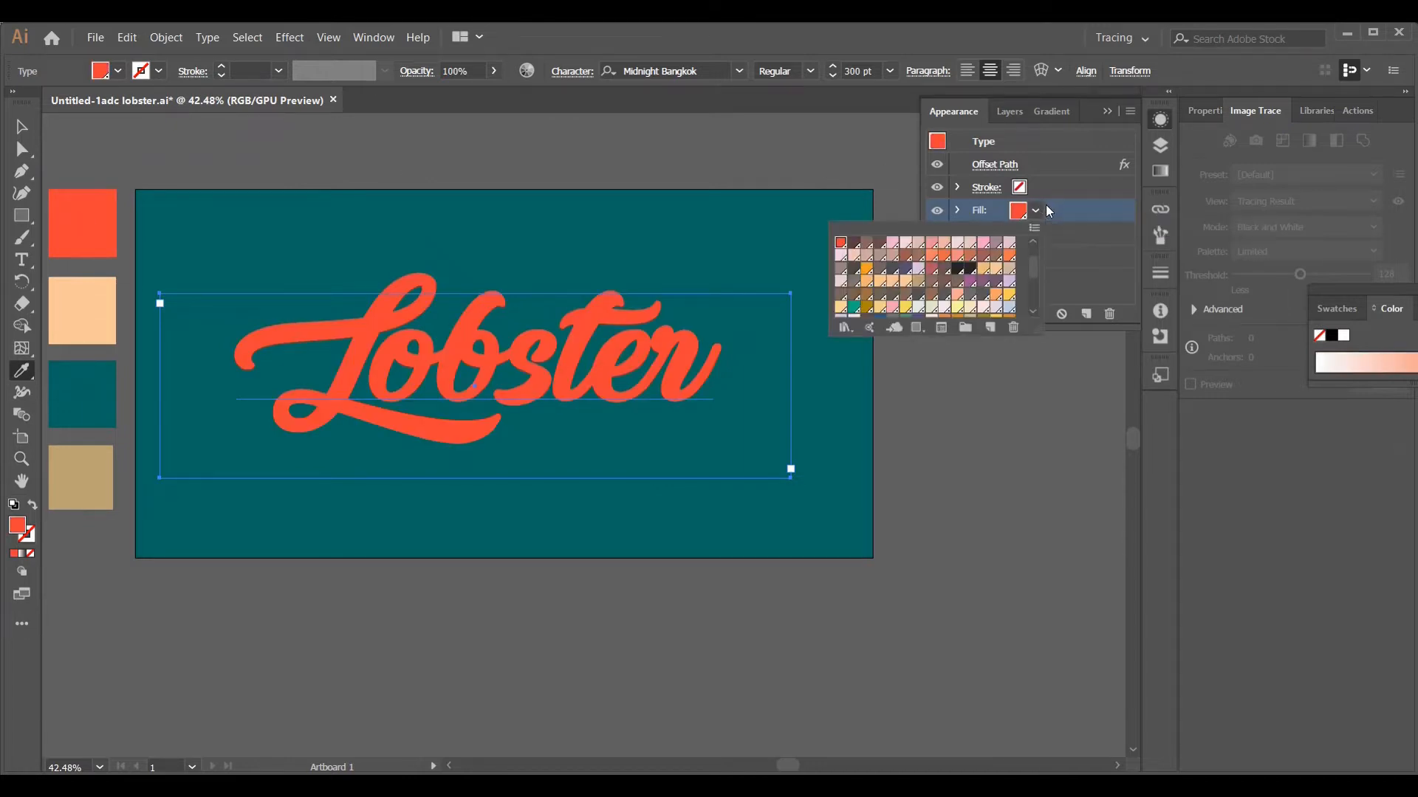
{"action": "left_click", "coordinate": [986, 315]}
{"action": "mouse_move", "coordinate": [1061, 432]}
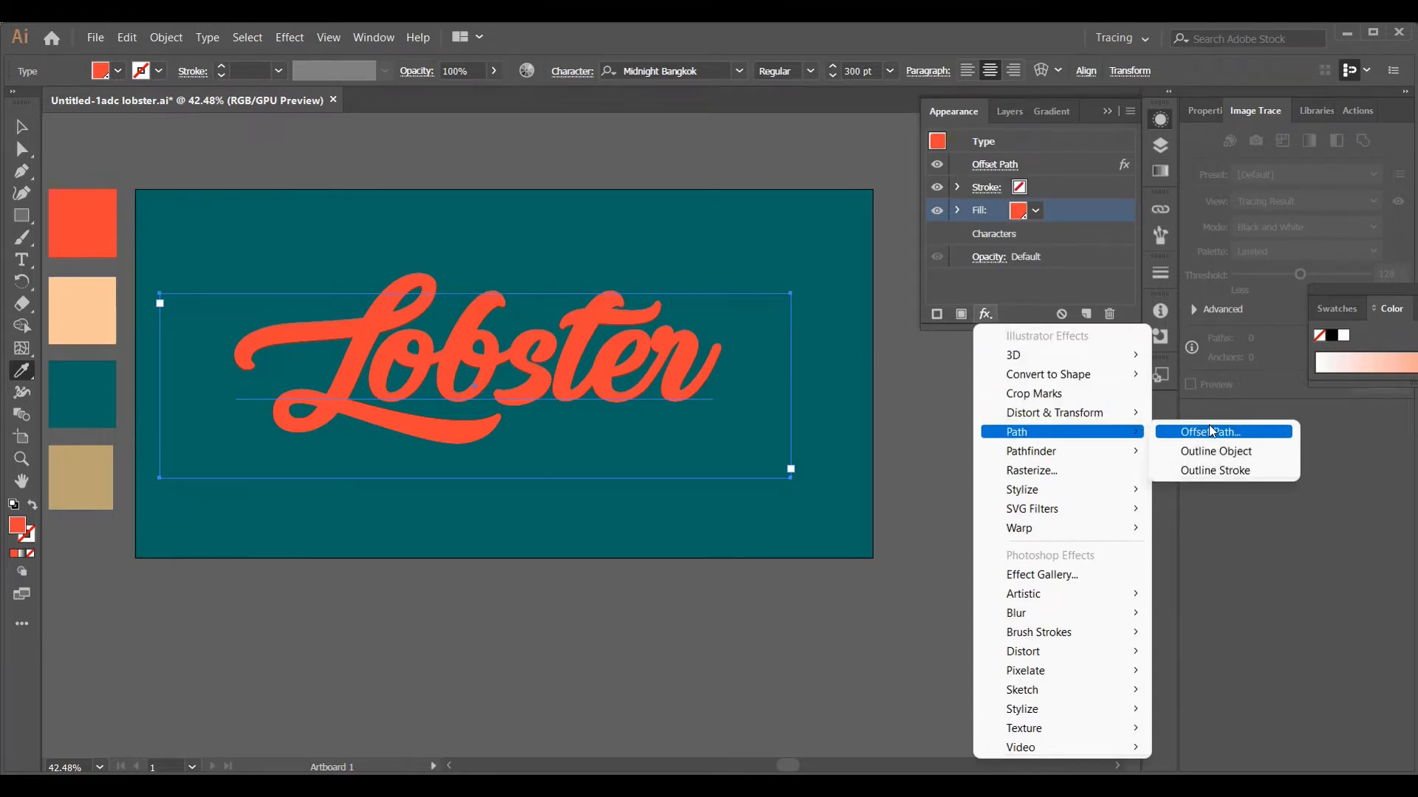
{"action": "left_click", "coordinate": [1243, 432]}
{"action": "key", "text": "BackSpace"}
{"action": "type", "text": "-4.2"}
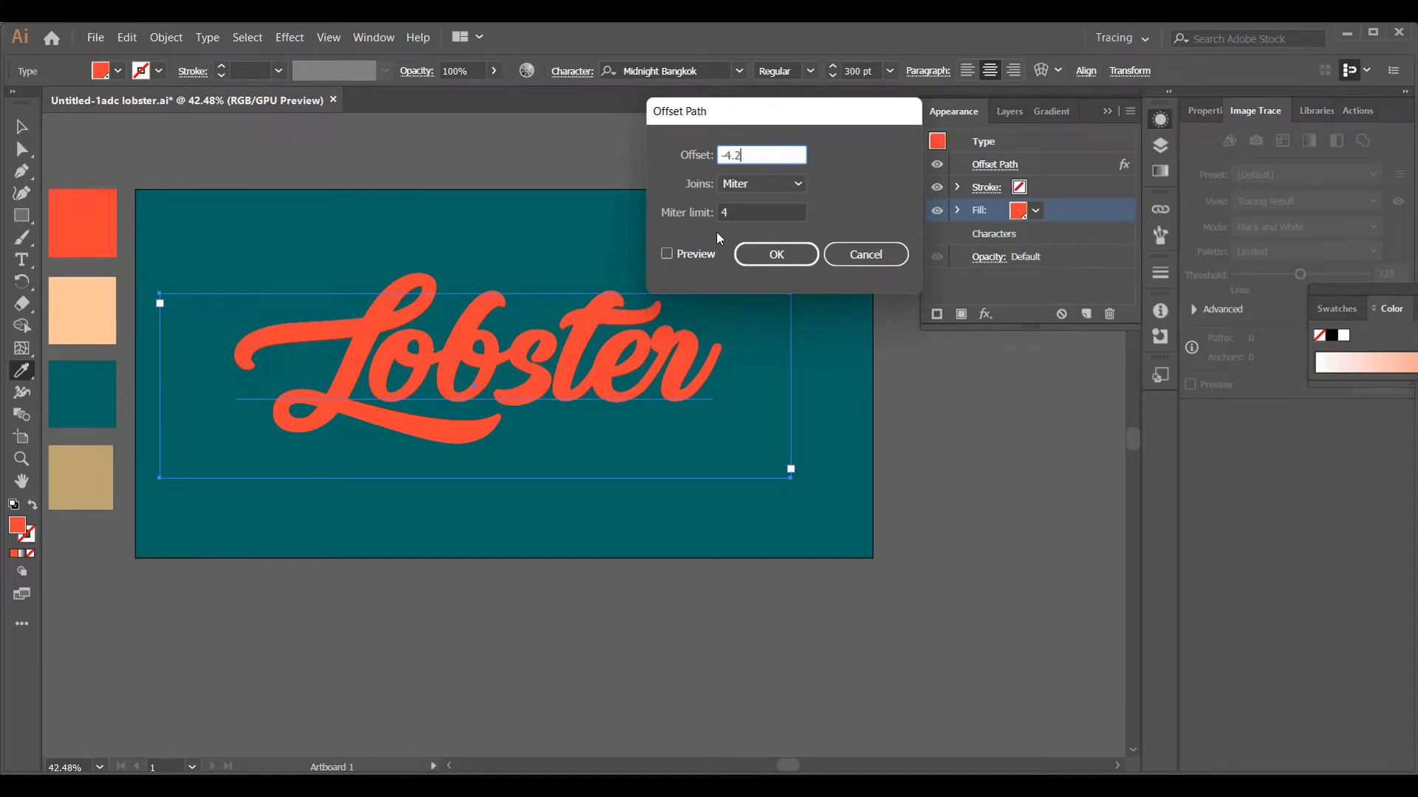
{"action": "left_click", "coordinate": [747, 185]}
{"action": "left_click", "coordinate": [745, 223]}
{"action": "left_click", "coordinate": [698, 253]}
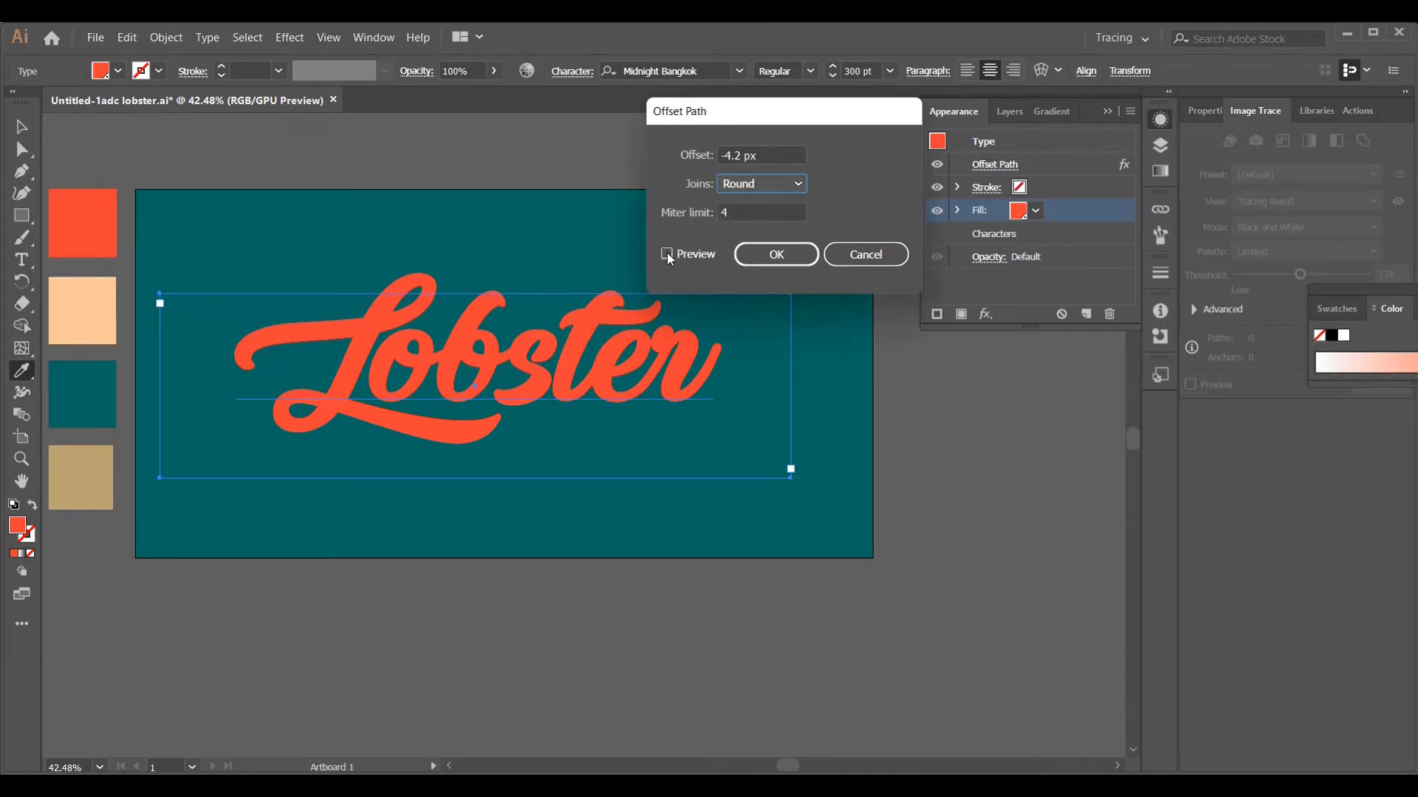
{"action": "left_click", "coordinate": [776, 254]}
- Add a Transform effect to the orange-red fill, moving it 1.5 px horizontally and 5 px vertically
{"action": "left_click", "coordinate": [1038, 211]}
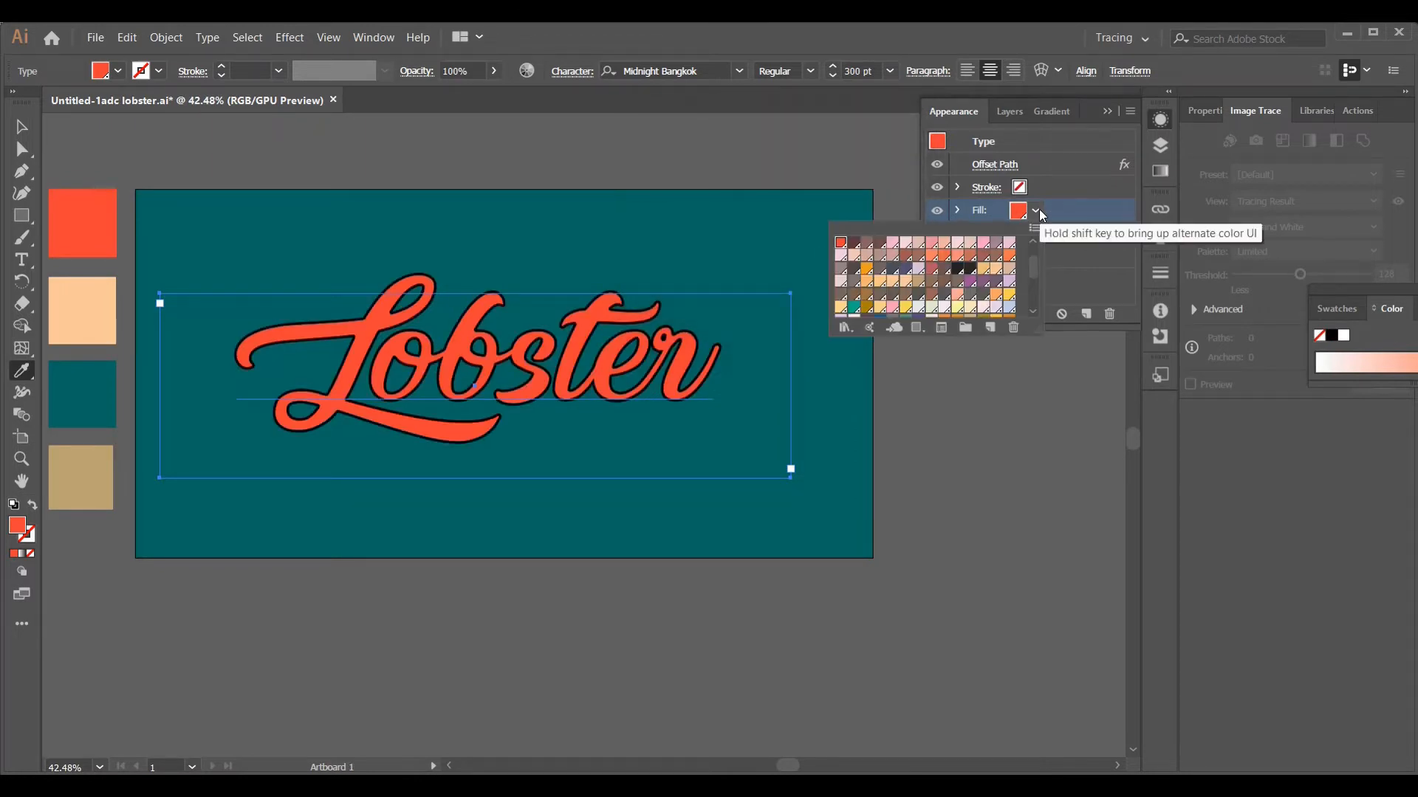
{"action": "left_click", "coordinate": [1042, 212]}
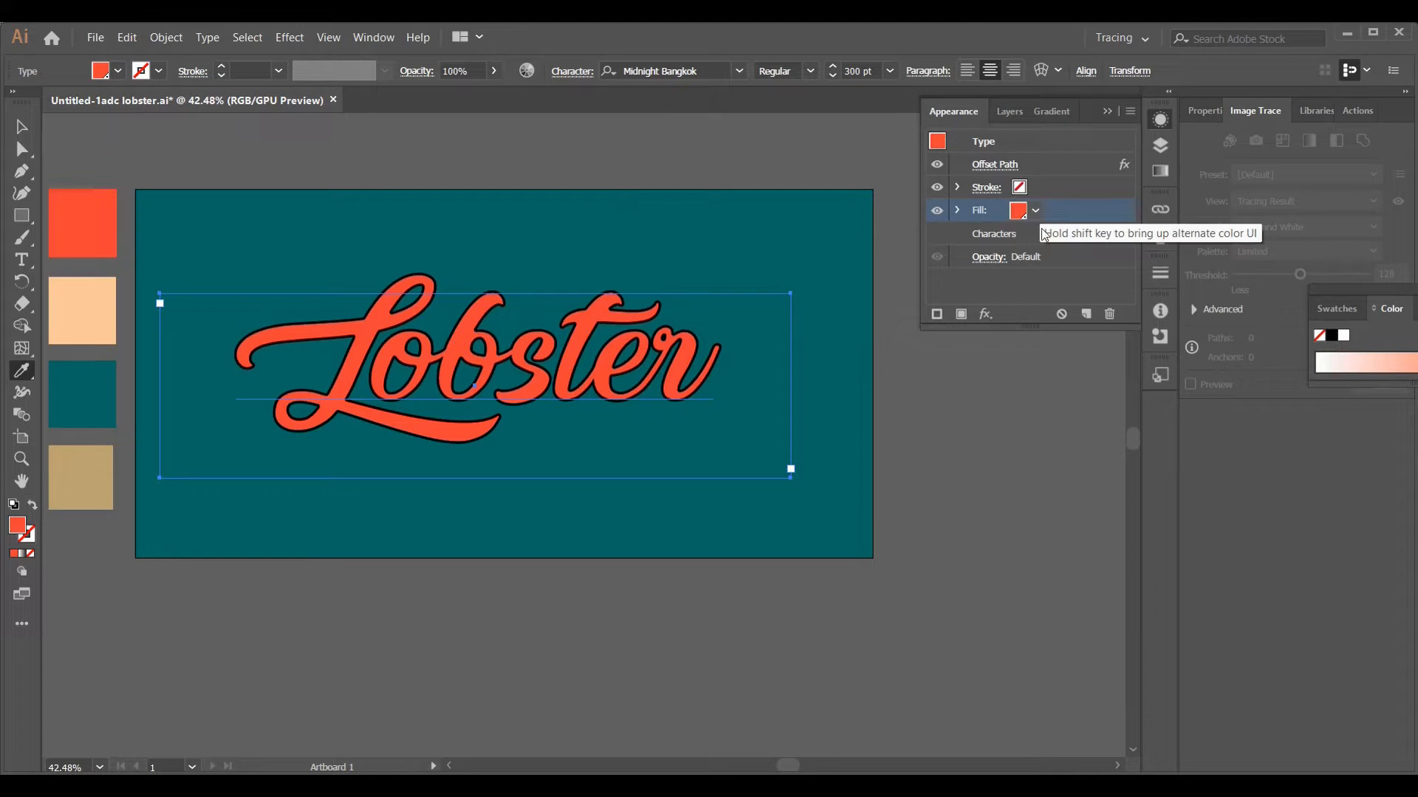
{"action": "left_click", "coordinate": [985, 314]}
{"action": "mouse_move", "coordinate": [1097, 416]}
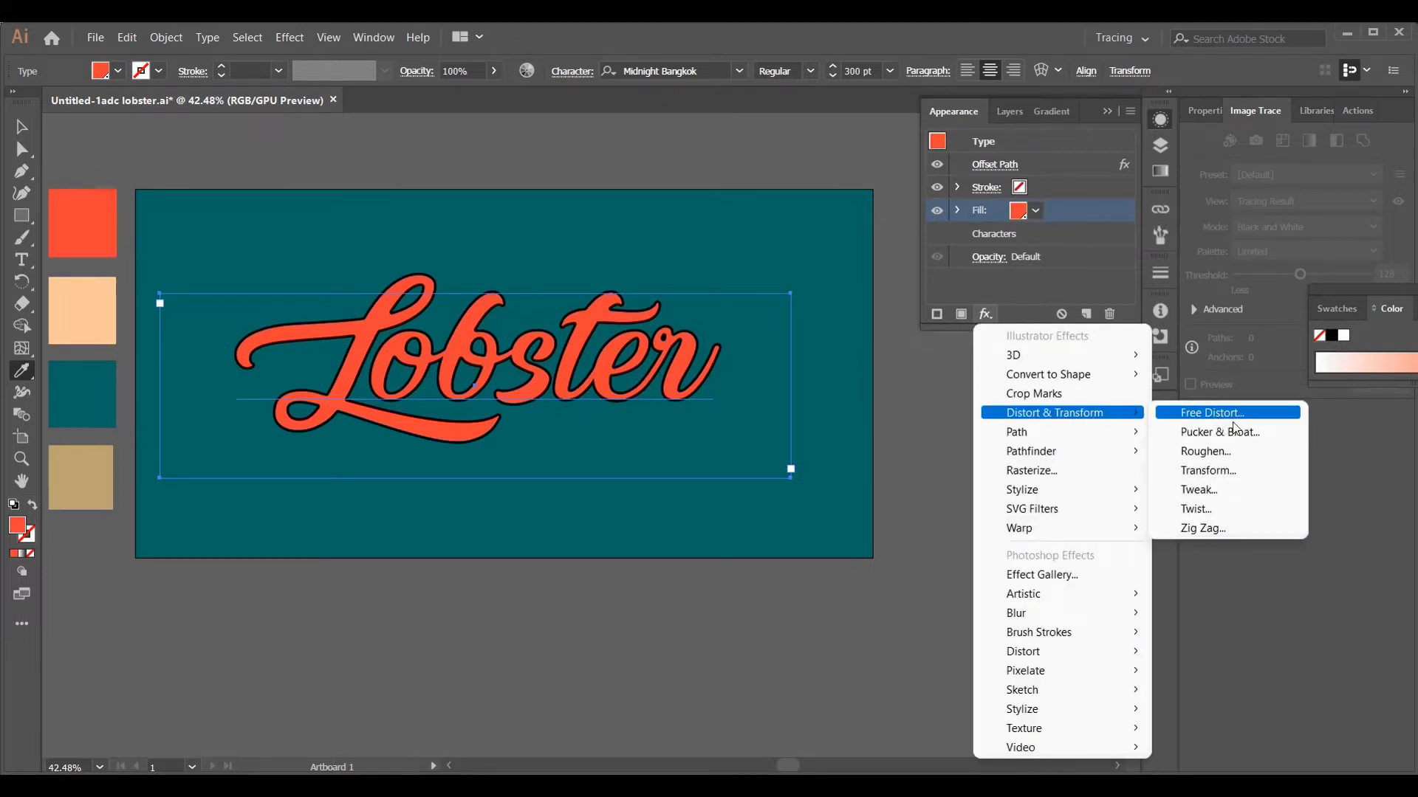
{"action": "left_click", "coordinate": [1229, 481]}
{"action": "left_click", "coordinate": [855, 204]}
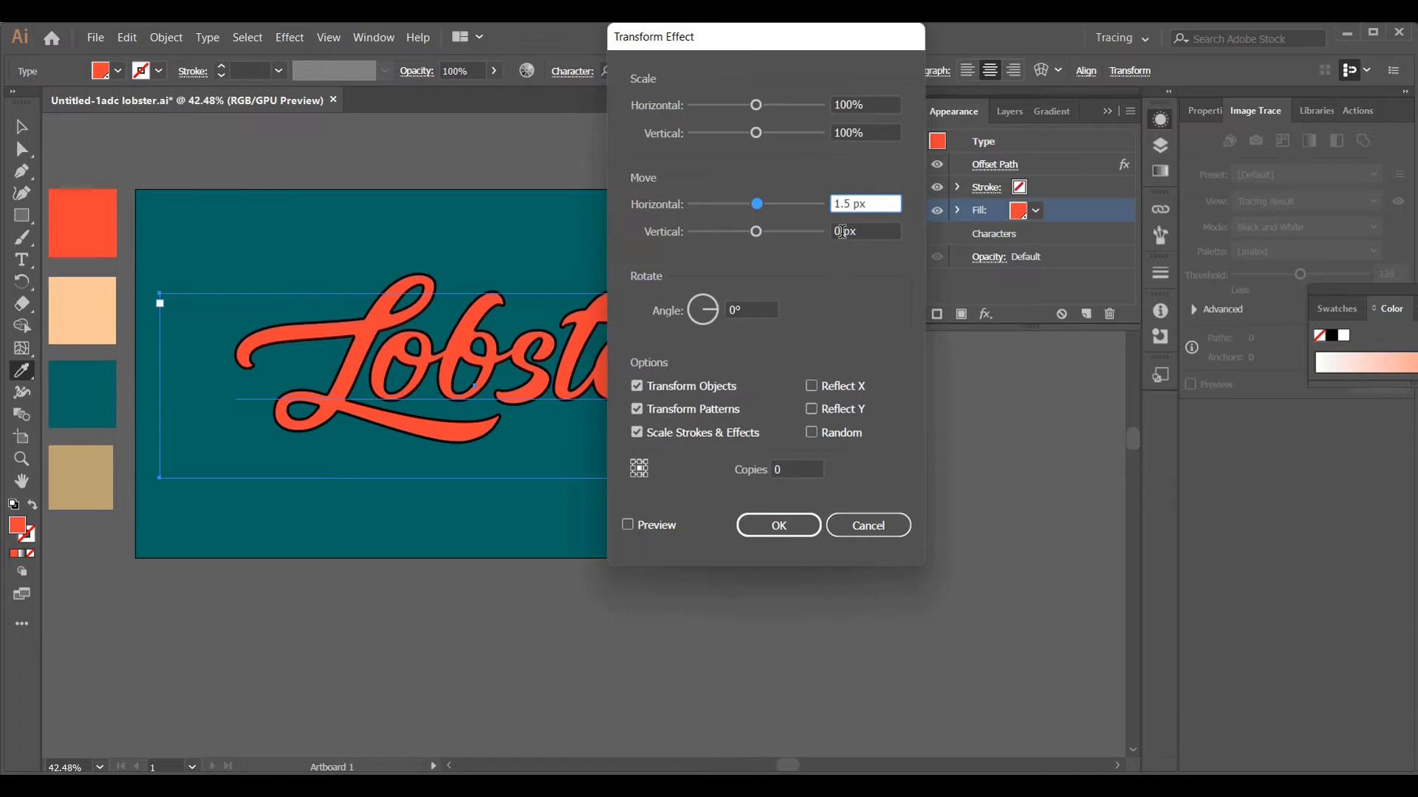
{"action": "left_click", "coordinate": [842, 232]}
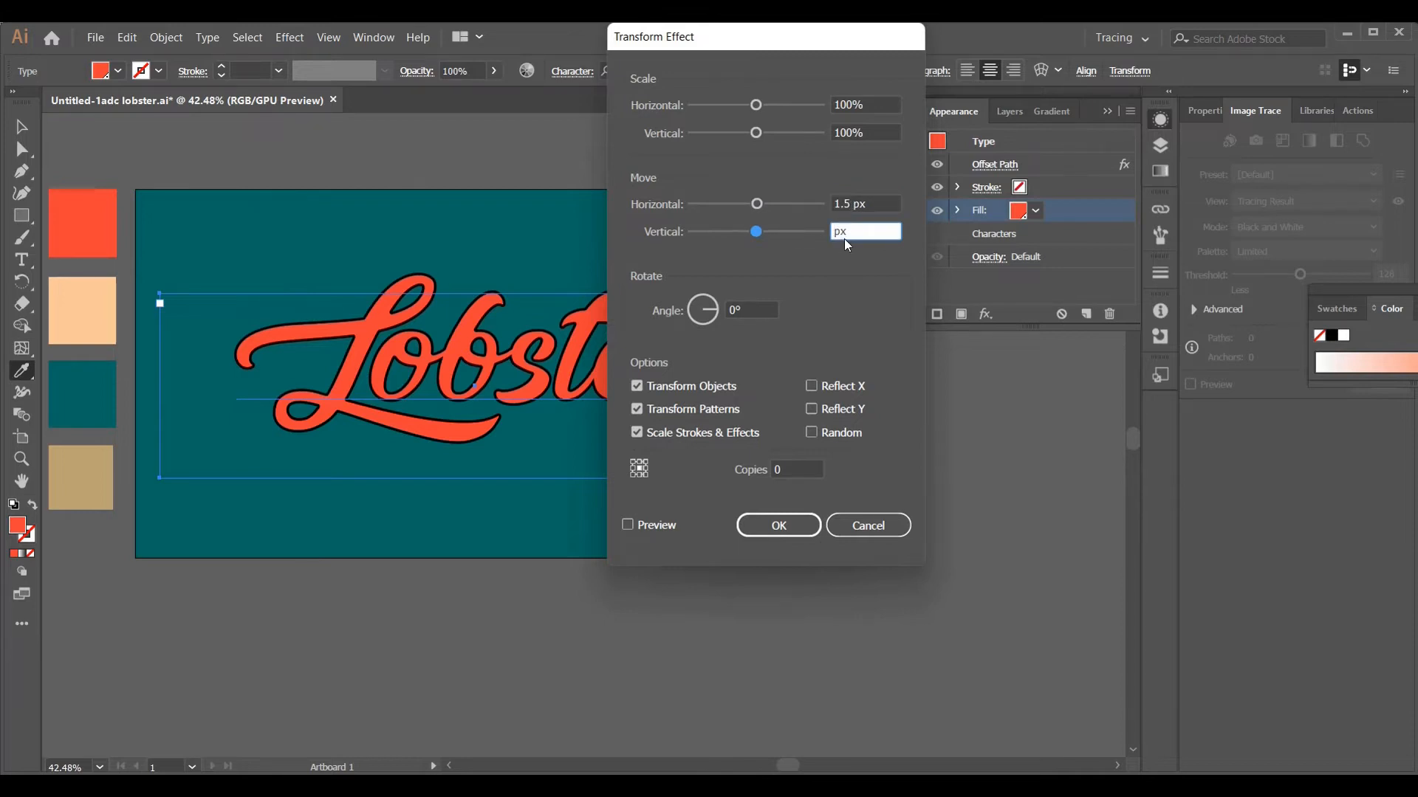
{"action": "type", "text": "5"}
{"action": "left_click", "coordinate": [628, 525]}
{"action": "left_click", "coordinate": [776, 526]}
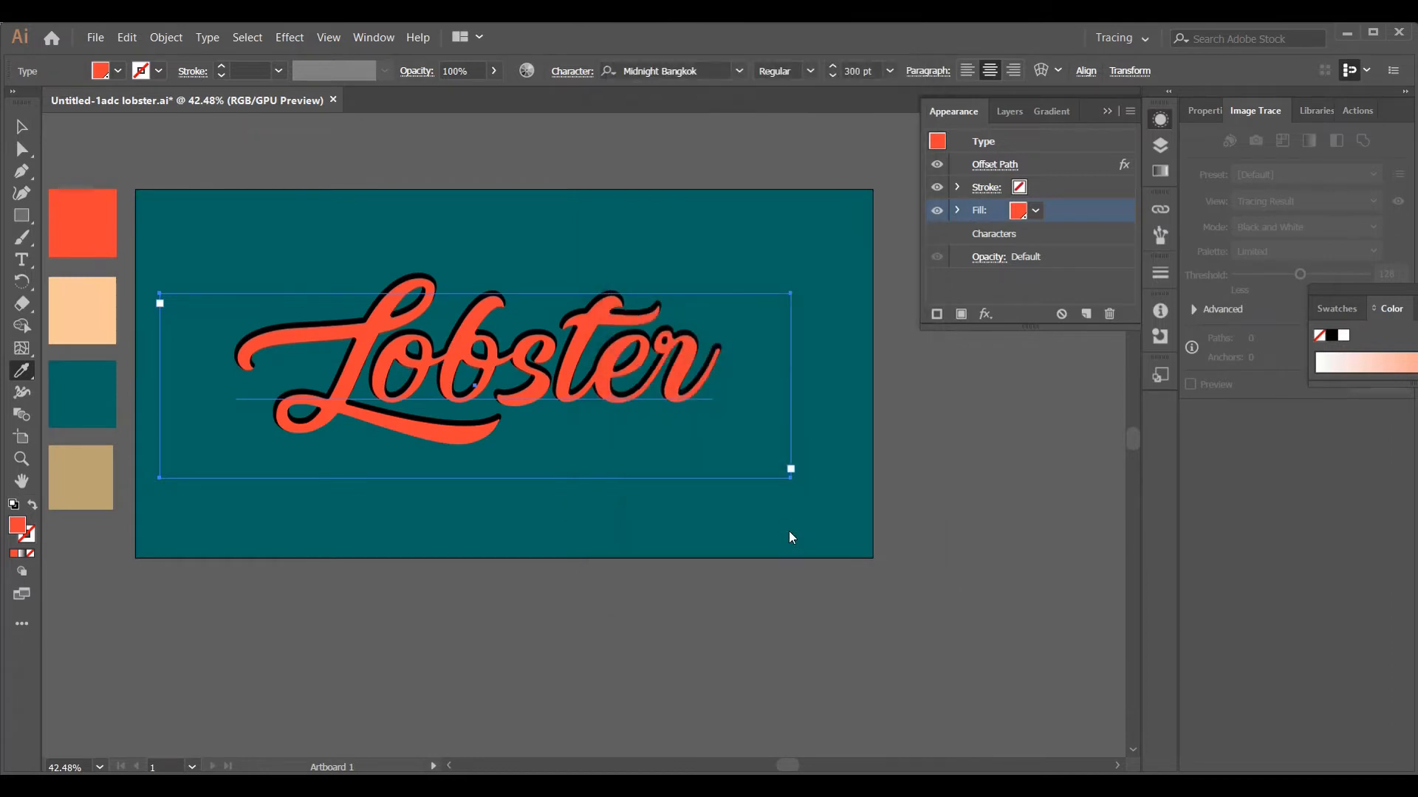
- Add a second fill beneath the orange-red one and sample its colour from the peach square
{"action": "left_click", "coordinate": [1052, 234]}
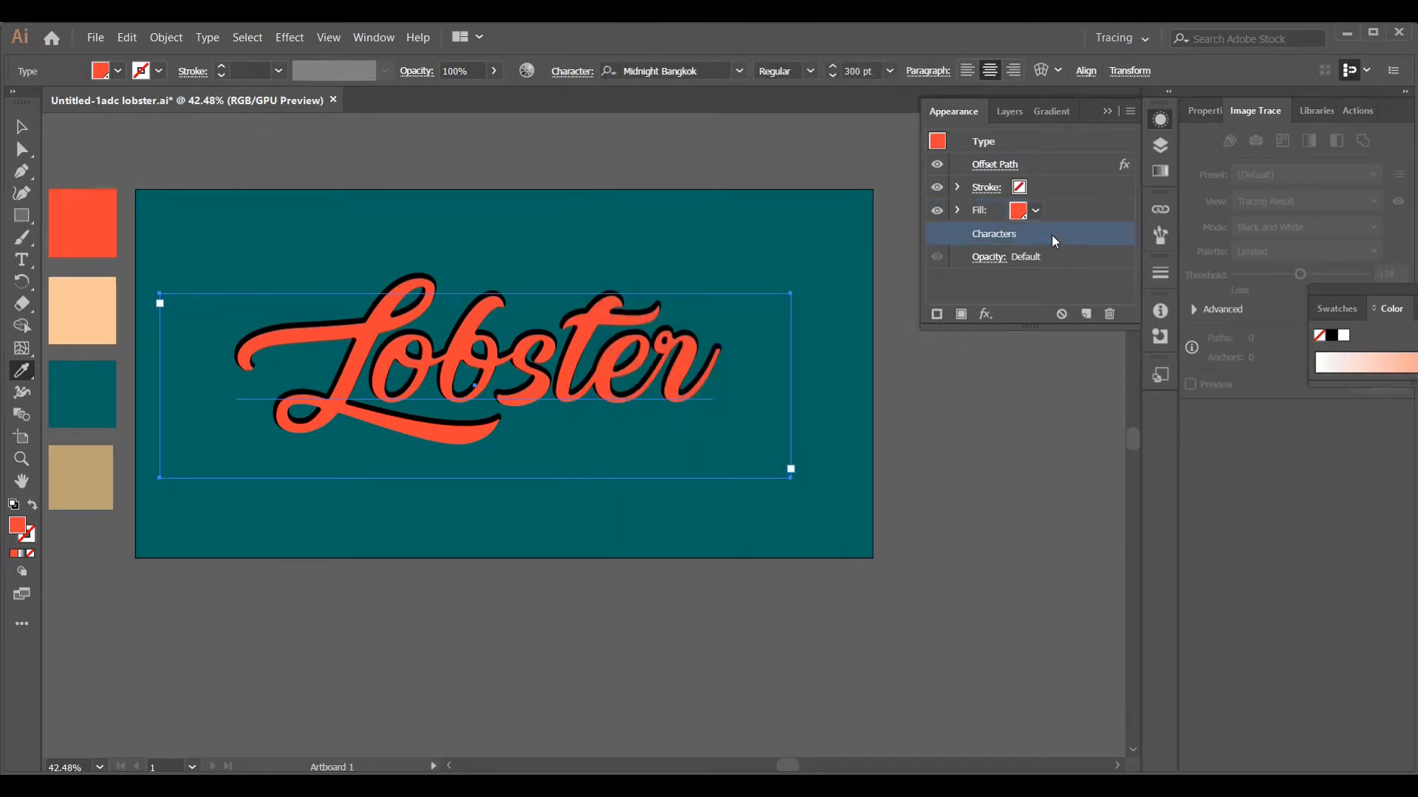
{"action": "left_click", "coordinate": [957, 209]}
{"action": "left_click", "coordinate": [959, 210]}
{"action": "left_click", "coordinate": [1130, 111]}
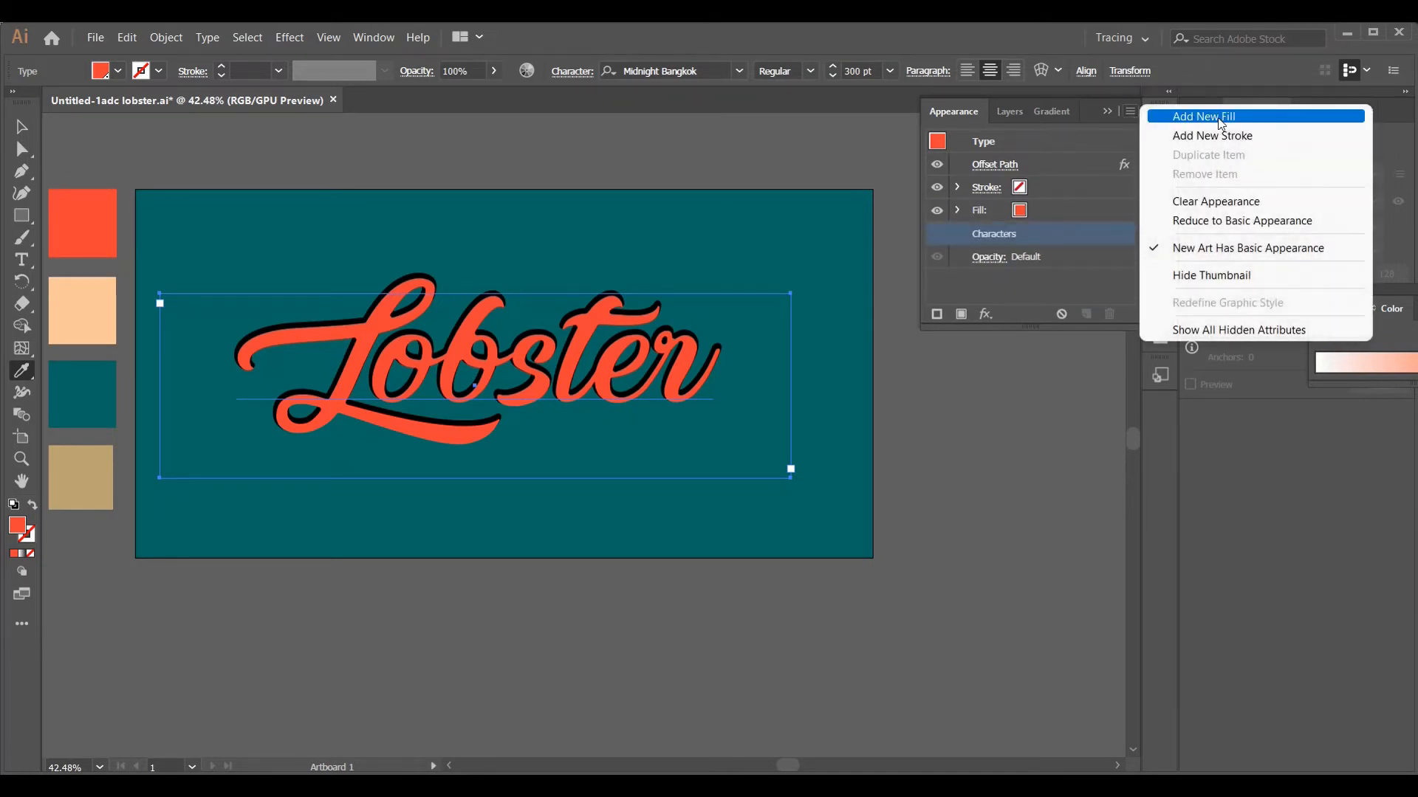
{"action": "left_click", "coordinate": [1255, 118]}
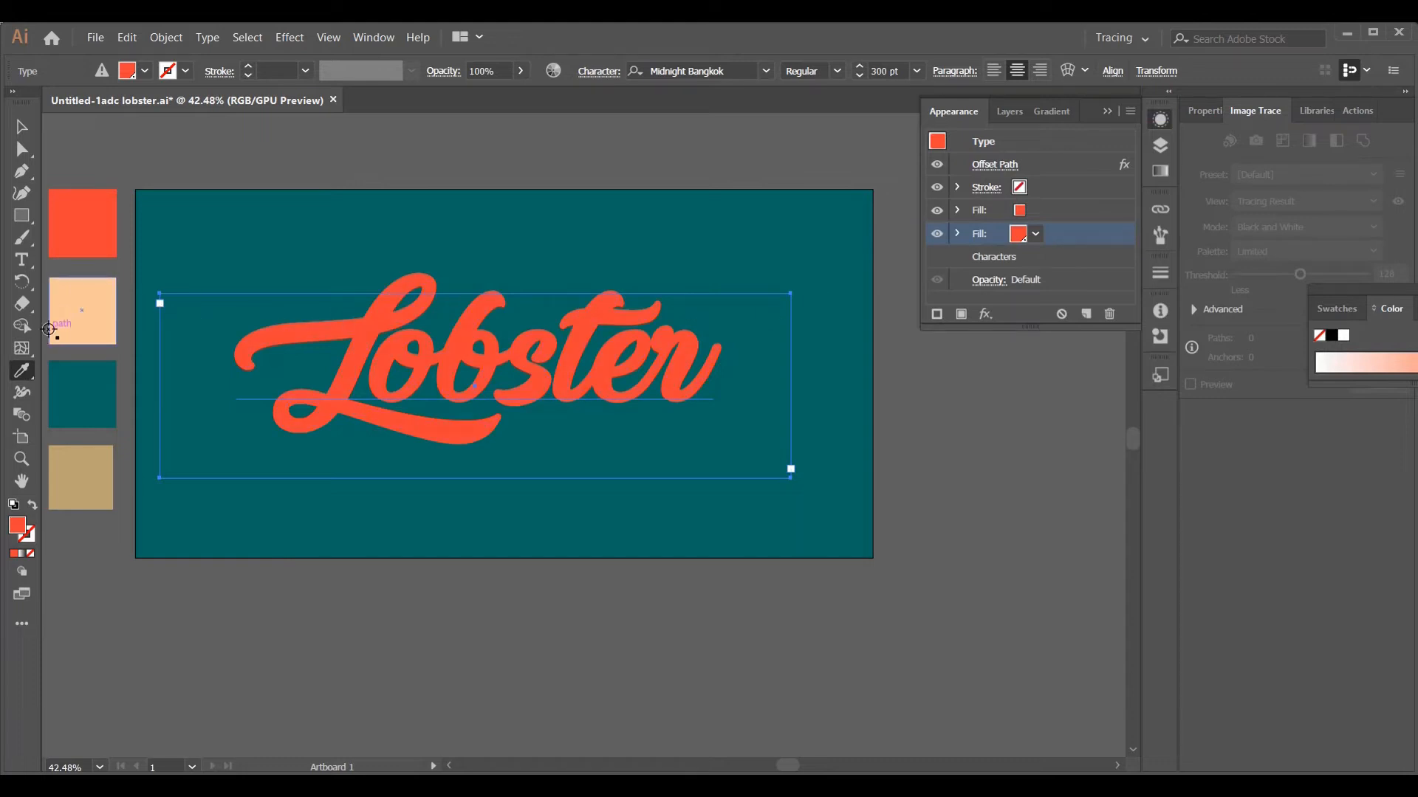
{"action": "left_click", "coordinate": [81, 309]}
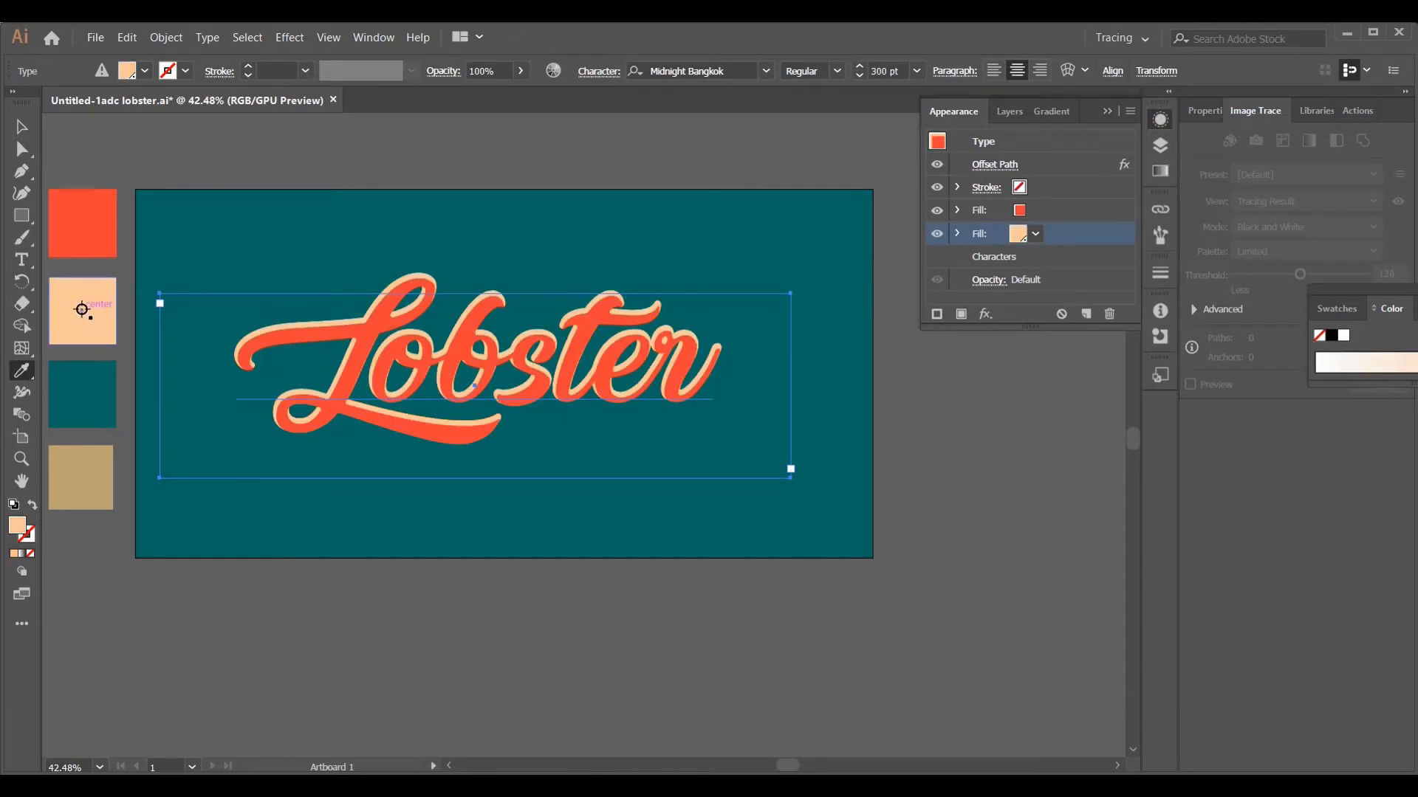
- Apply an Offset Path effect of -2 px with Round joins to the peach fill
{"action": "left_click", "coordinate": [984, 314]}
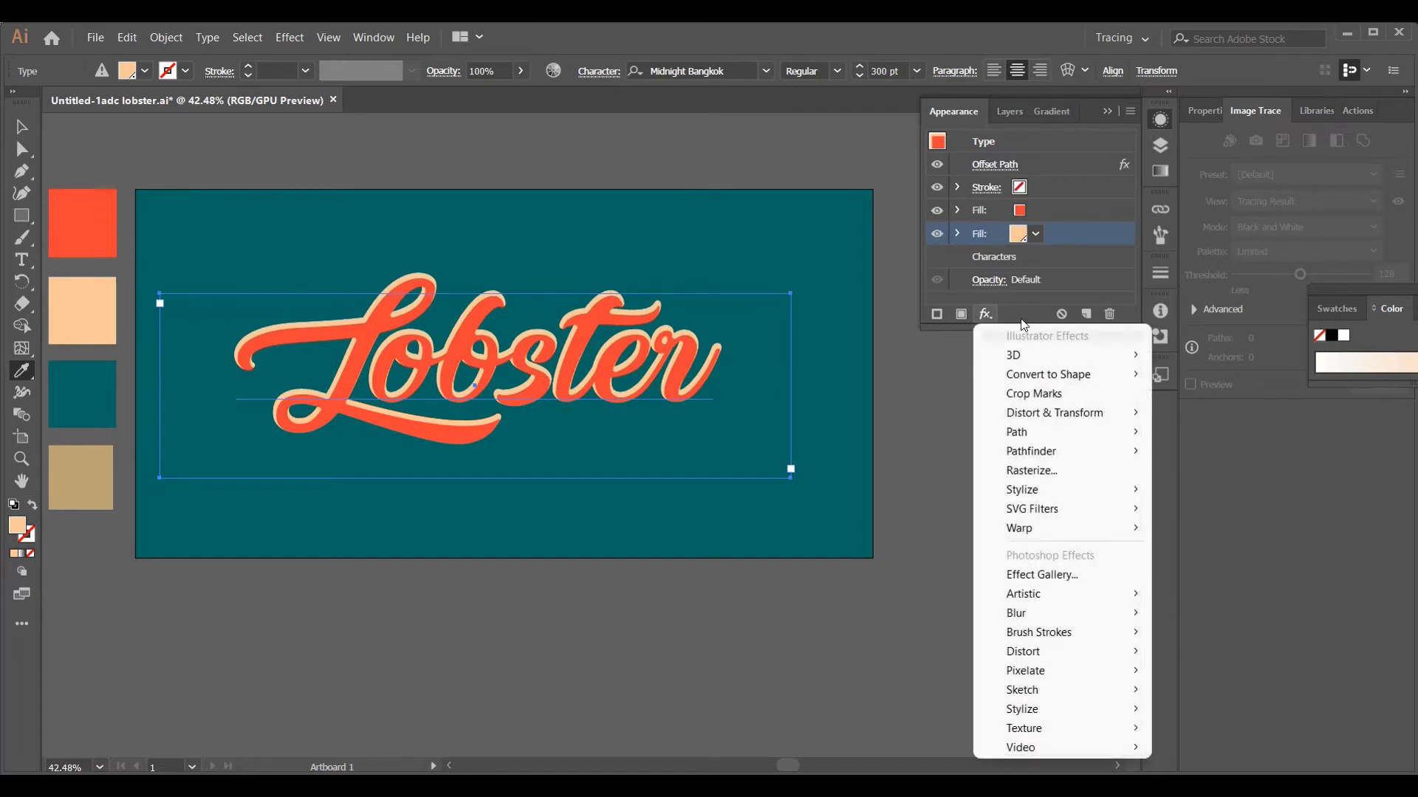
{"action": "mouse_move", "coordinate": [1082, 434]}
{"action": "left_click", "coordinate": [1265, 433]}
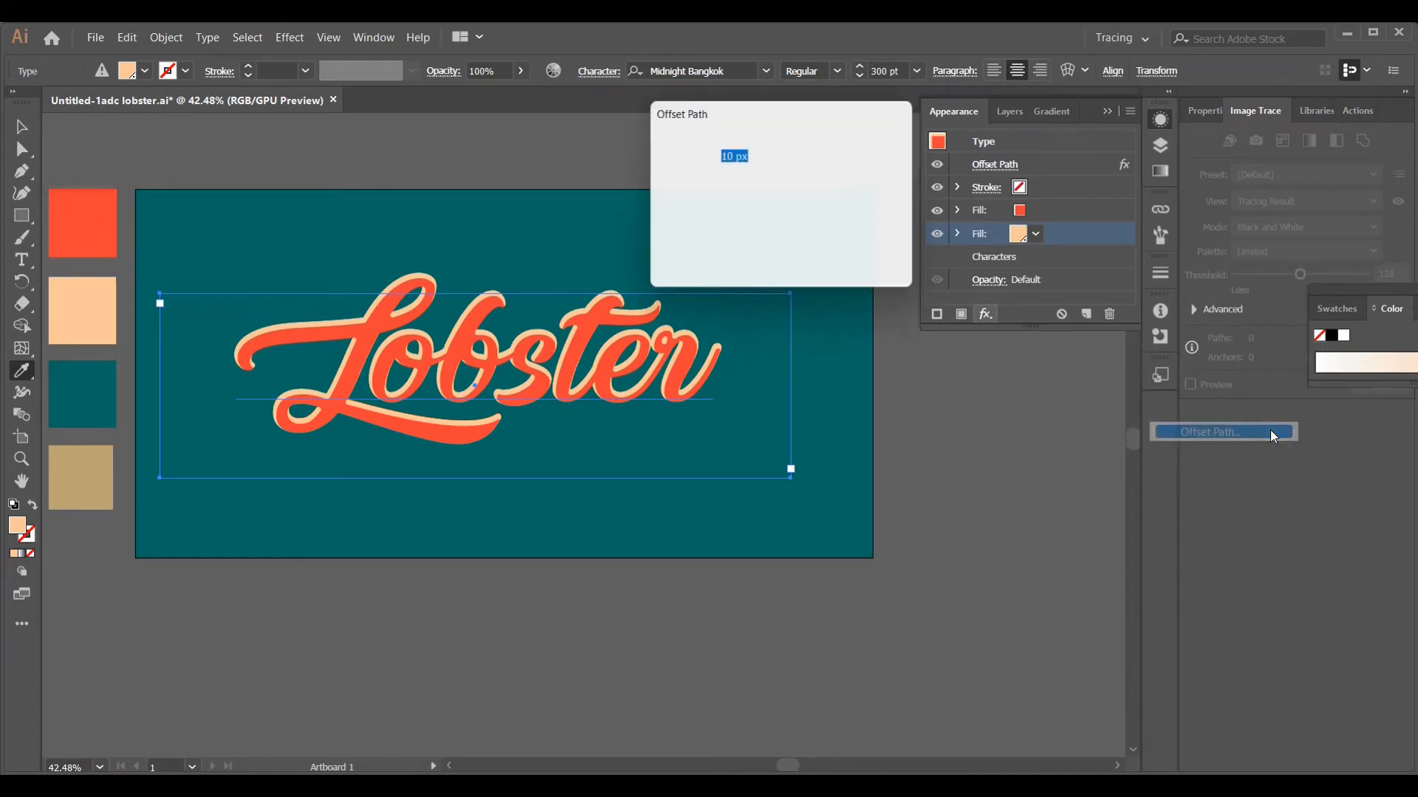
{"action": "left_click", "coordinate": [667, 254]}
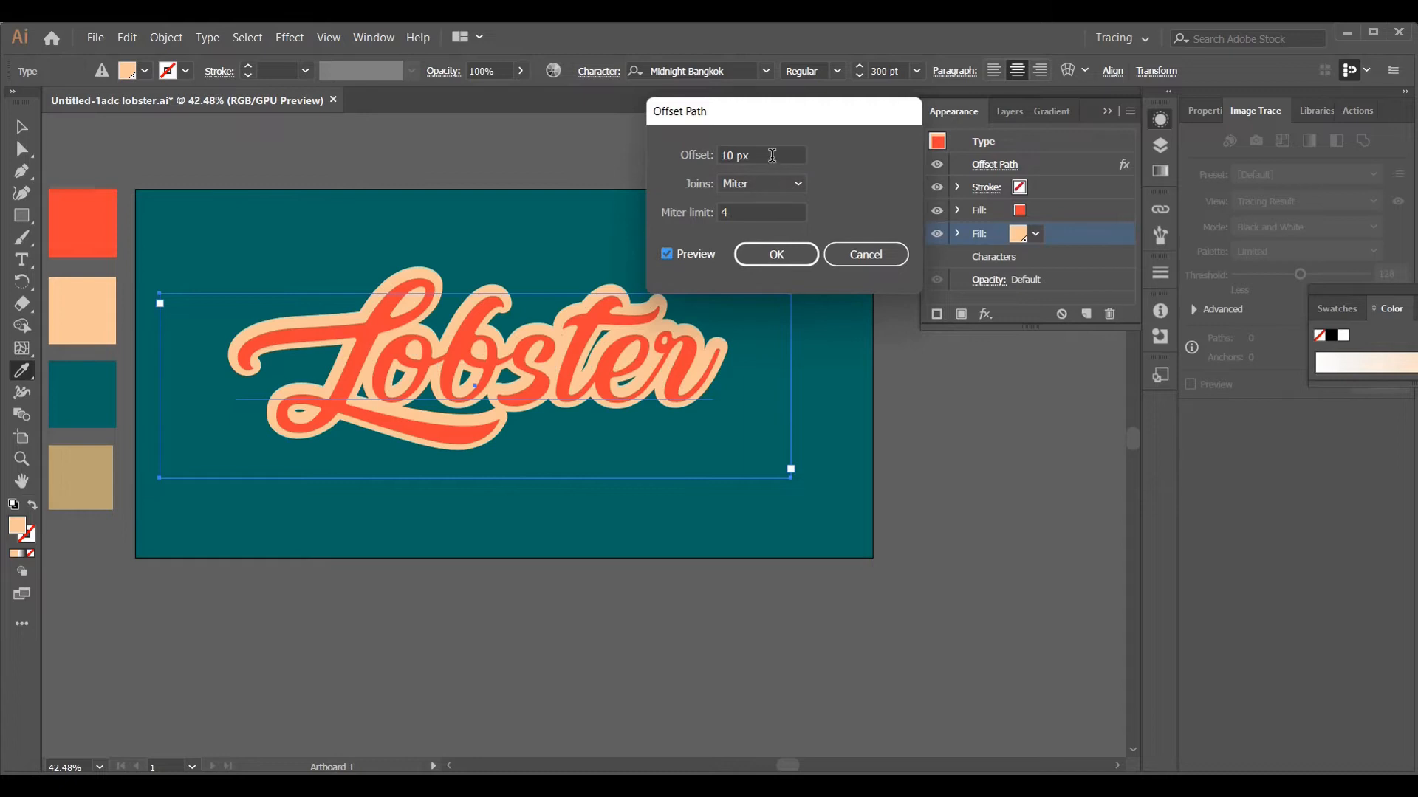
{"action": "triple_click", "coordinate": [772, 156]}
{"action": "key", "text": "BackSpace"}
{"action": "type", "text": "-2"}
{"action": "left_click", "coordinate": [733, 184]}
{"action": "left_click", "coordinate": [738, 225]}
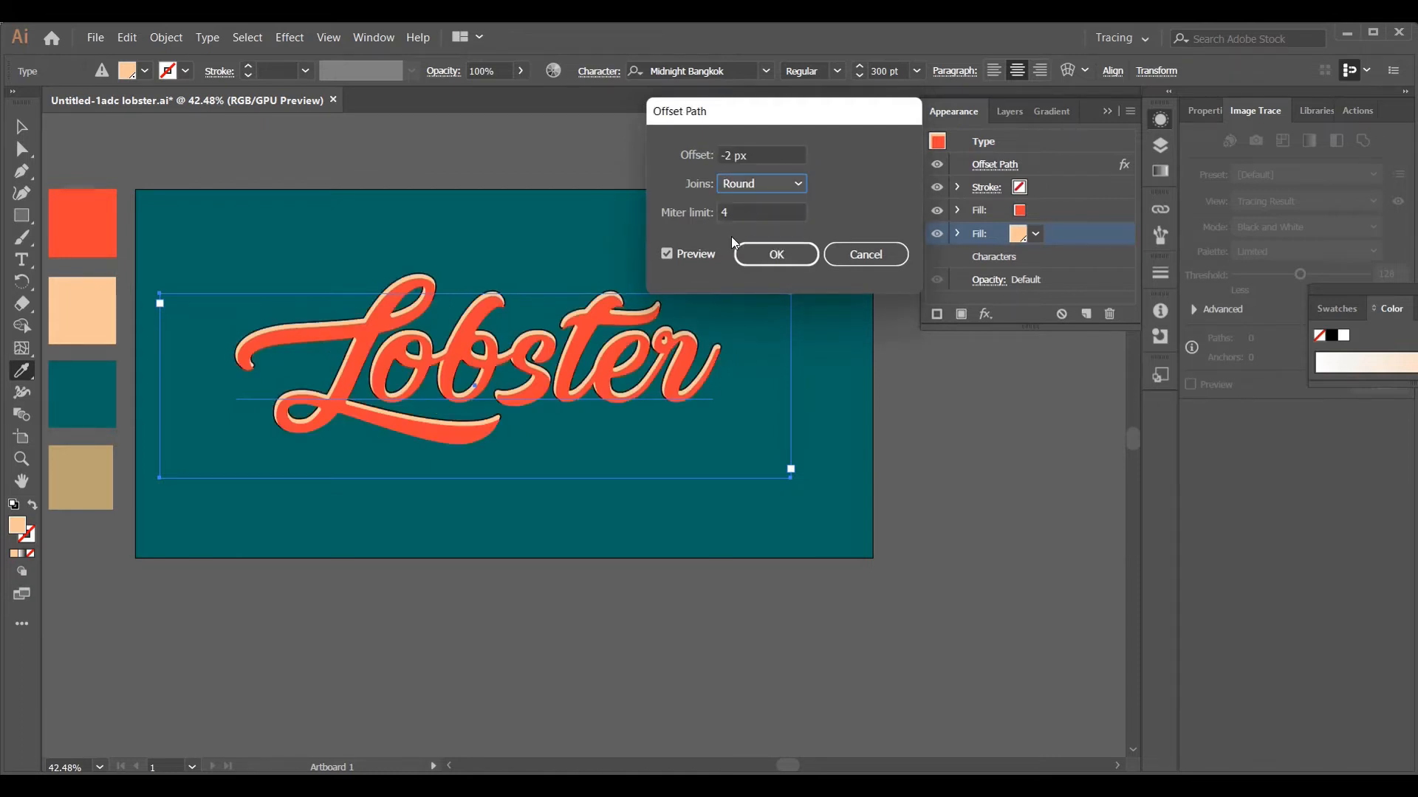
{"action": "left_click", "coordinate": [667, 255]}
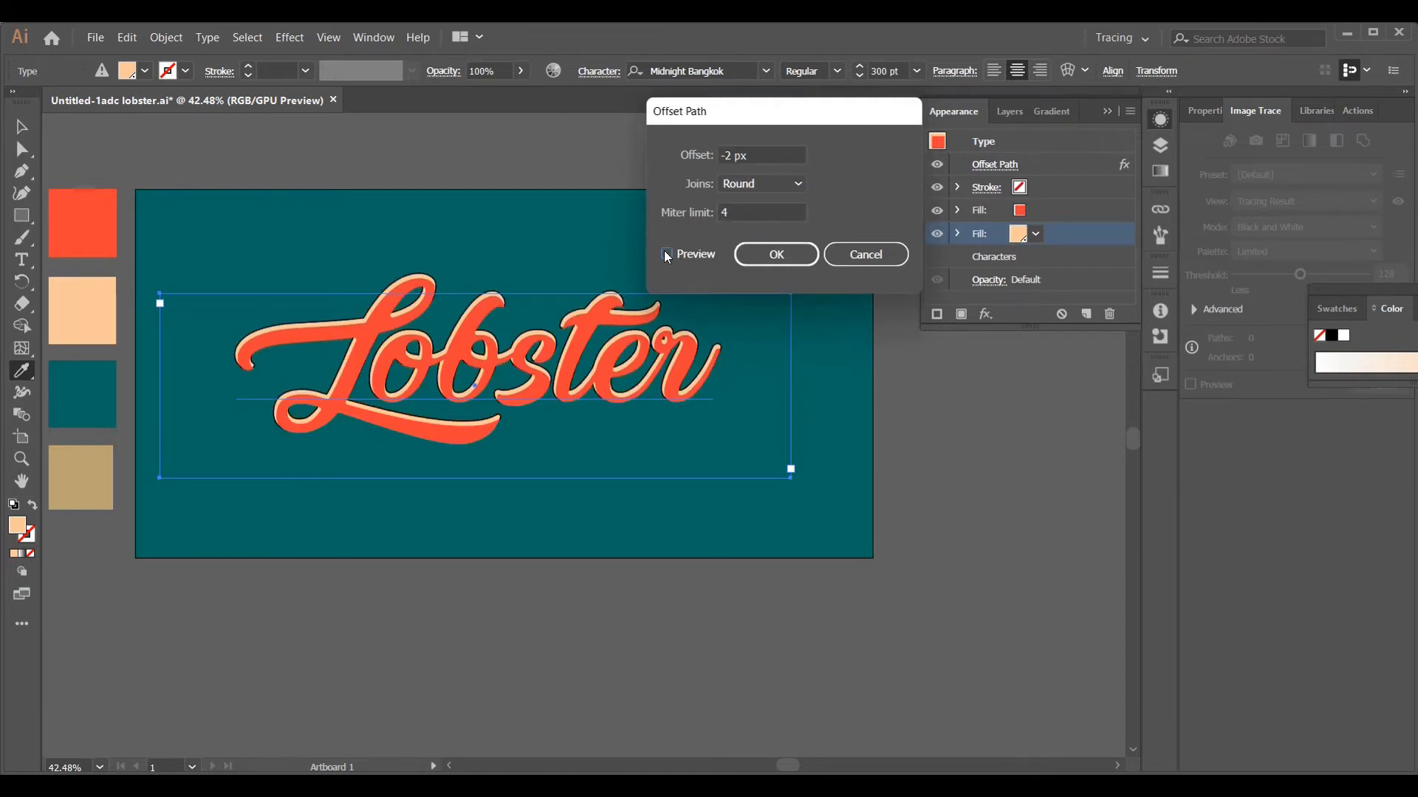
{"action": "left_click", "coordinate": [785, 251]}
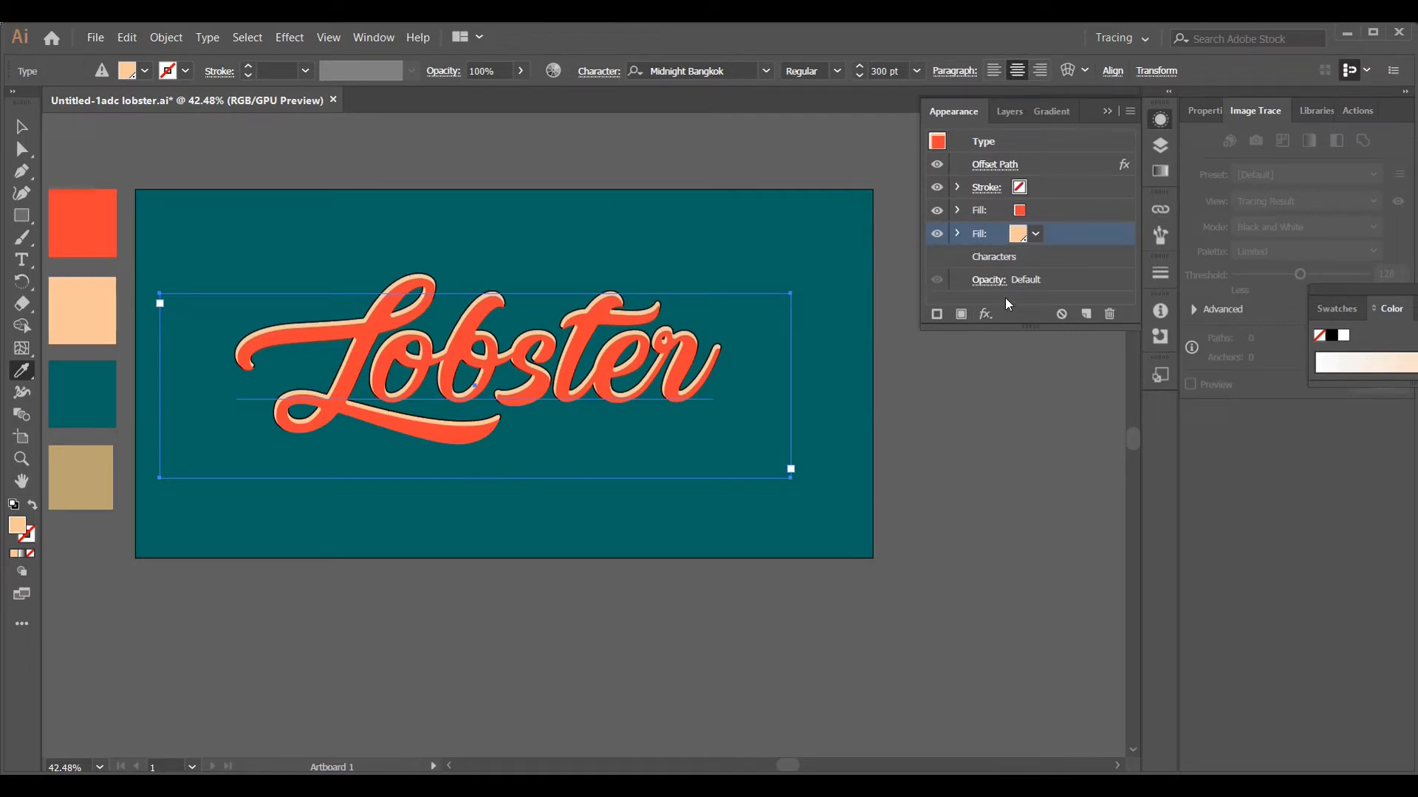
- Add a third fill beneath the peach one and sample its colour from the orange-red square
{"action": "left_click", "coordinate": [1052, 259]}
{"action": "left_click", "coordinate": [1131, 111]}
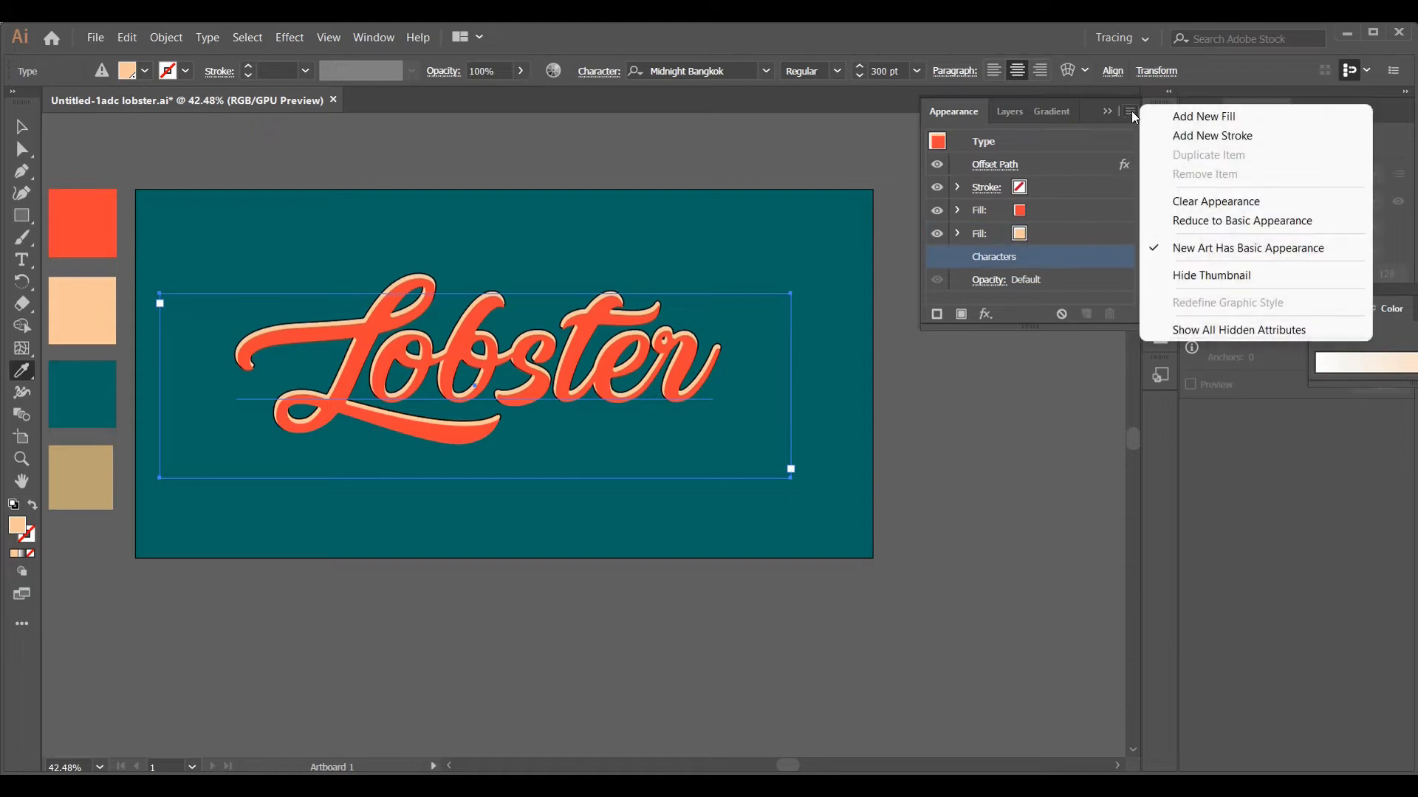
{"action": "left_click", "coordinate": [1207, 115]}
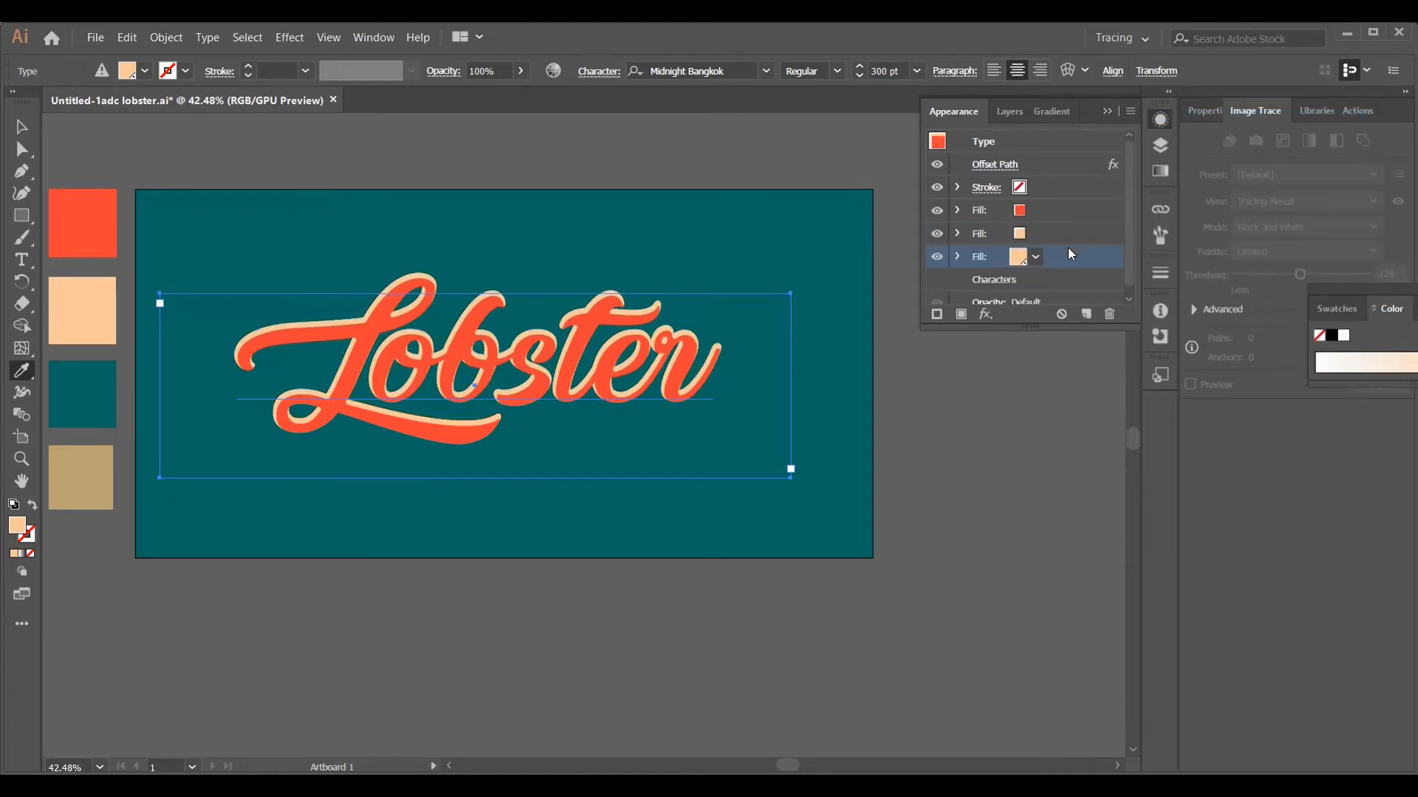
{"action": "left_click", "coordinate": [88, 219]}
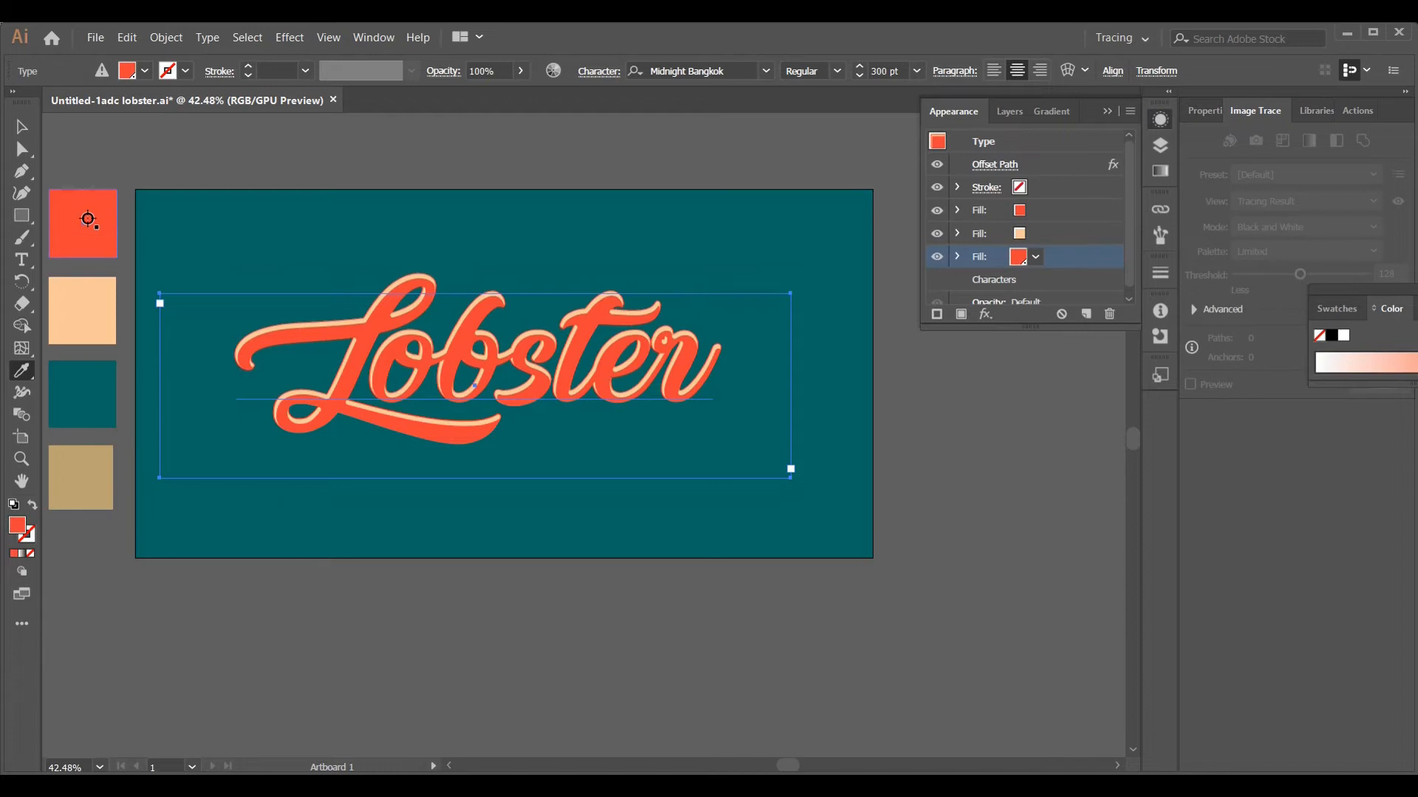
- Apply an Offset Path effect of 3 px with Round joins to the lower orange-red fill
{"action": "left_click", "coordinate": [984, 314]}
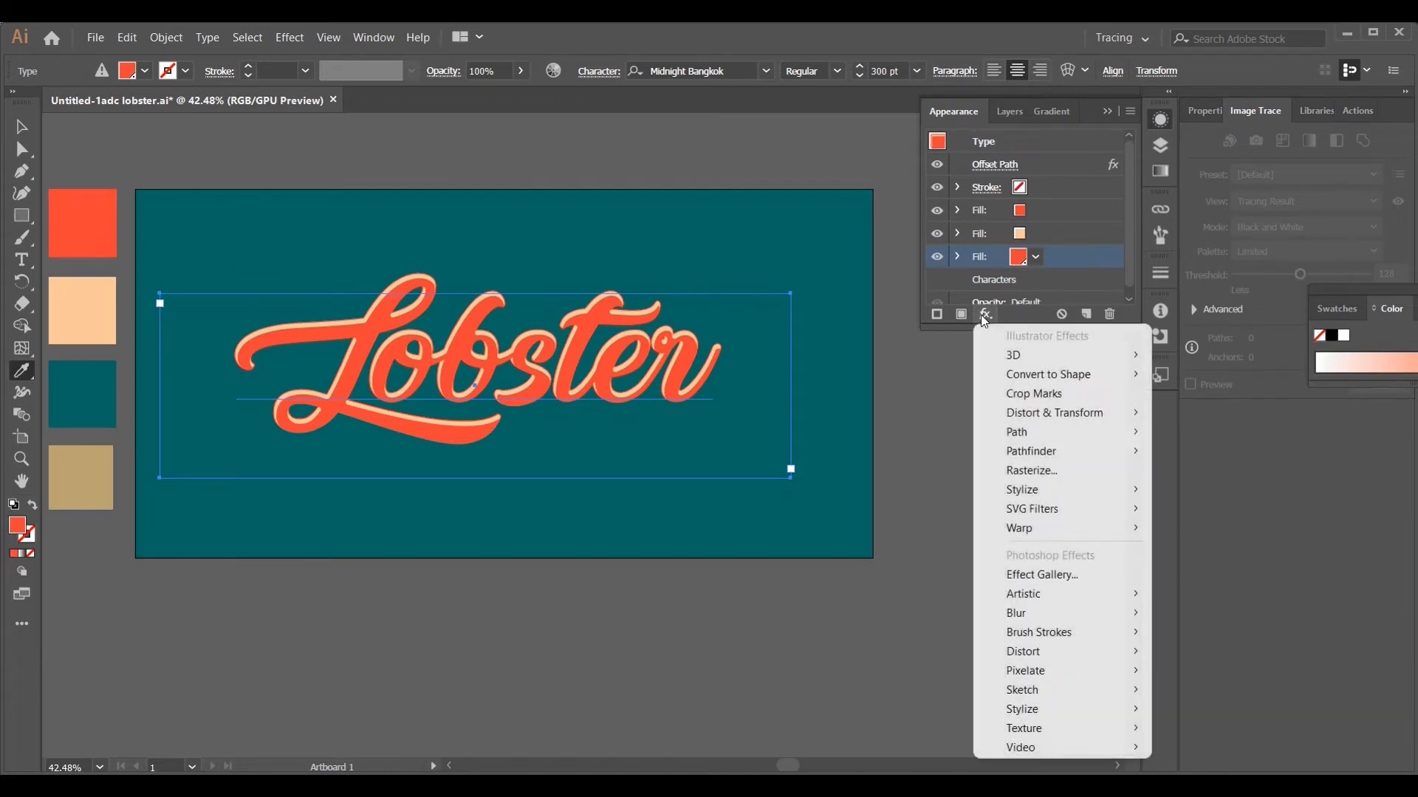
{"action": "mouse_move", "coordinate": [1100, 434]}
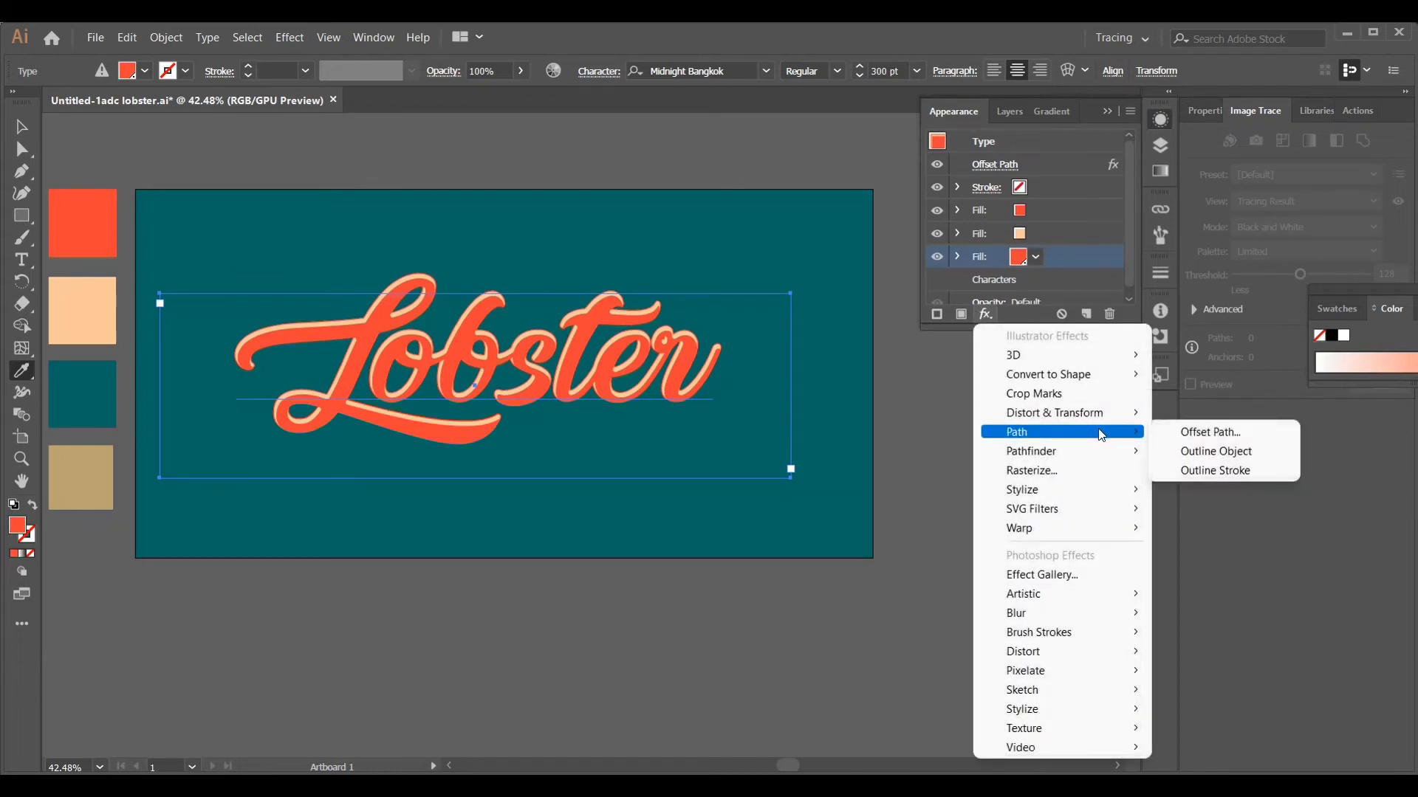
{"action": "left_click", "coordinate": [1254, 432]}
{"action": "key", "text": "BackSpace"}
{"action": "type", "text": "3"}
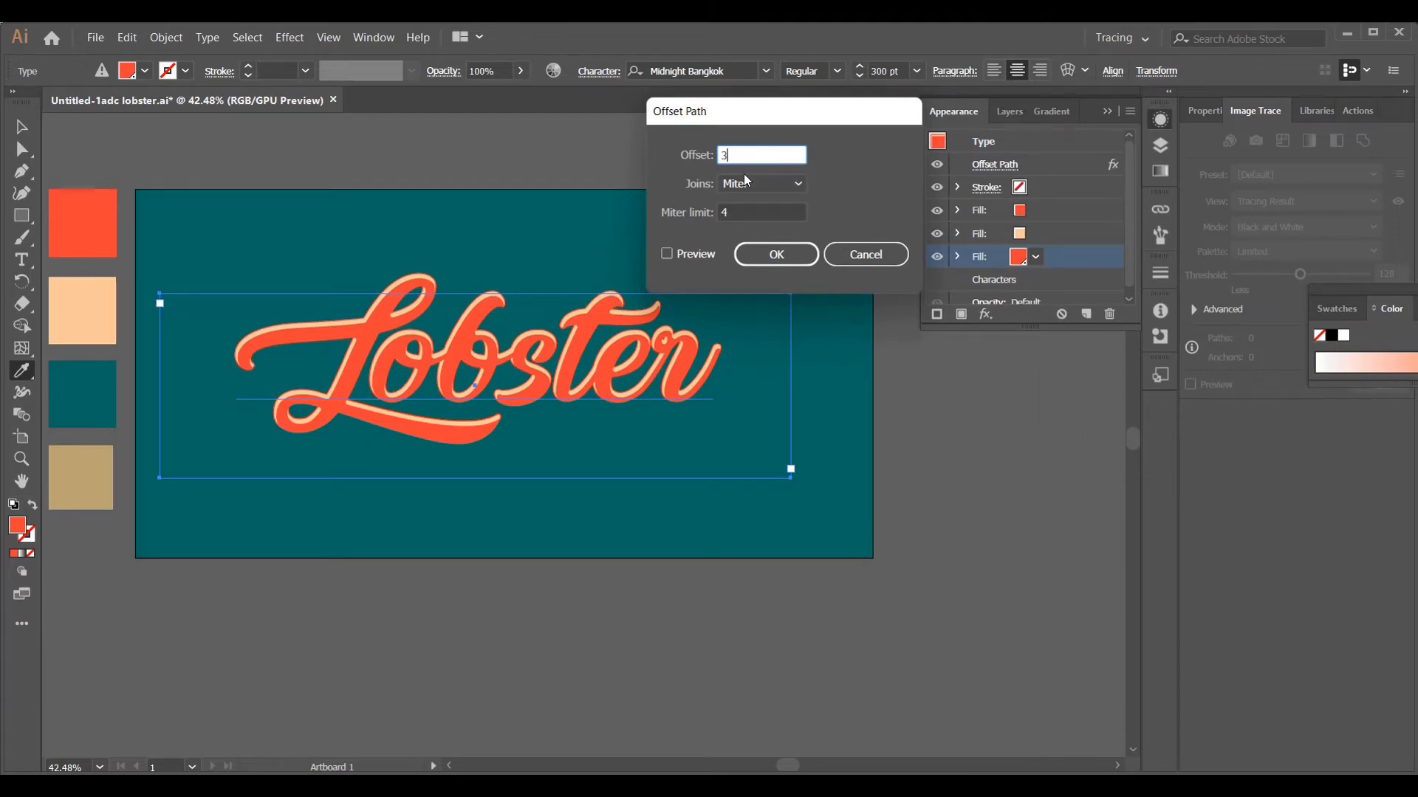
{"action": "left_click", "coordinate": [730, 183]}
{"action": "left_click", "coordinate": [745, 224]}
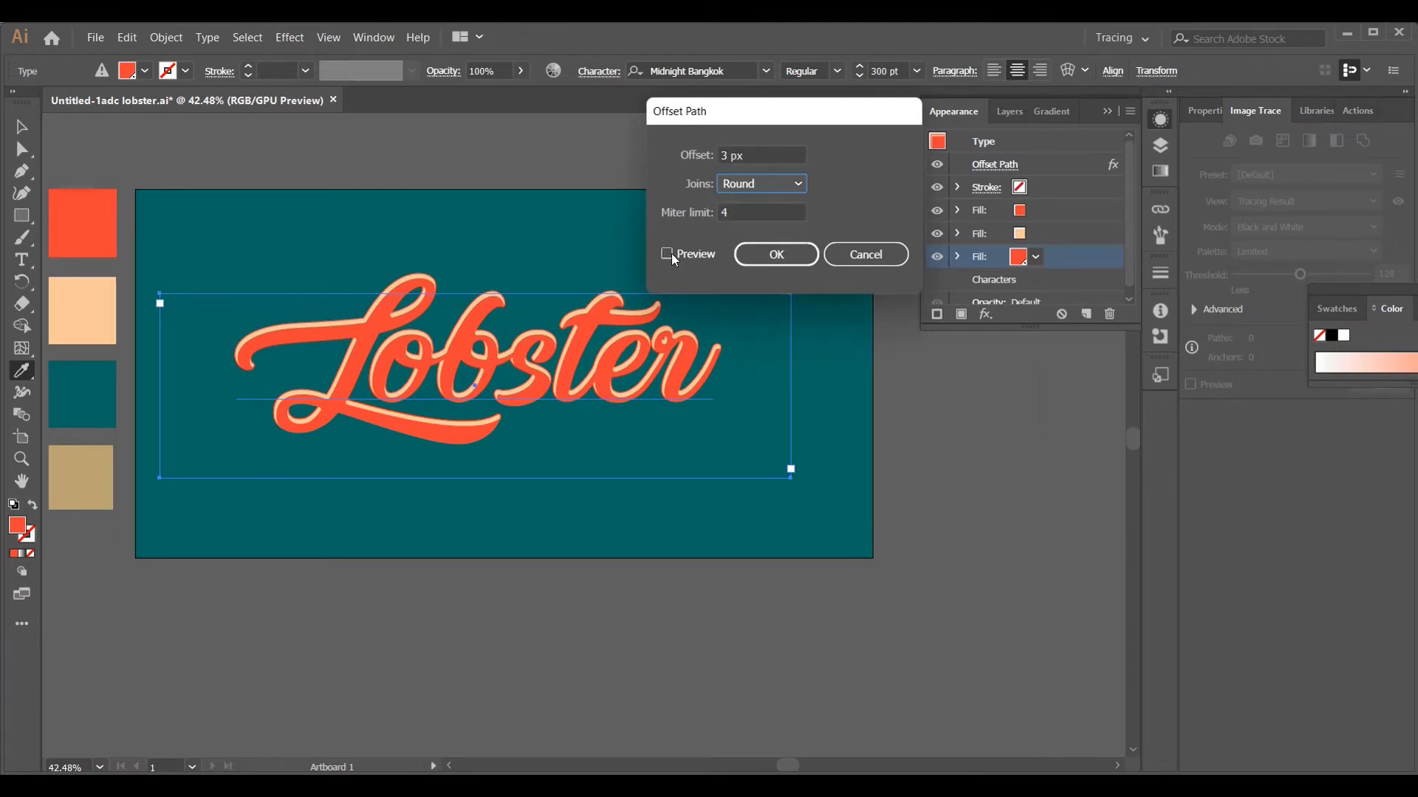
{"action": "left_click", "coordinate": [669, 254]}
{"action": "left_click", "coordinate": [775, 254]}
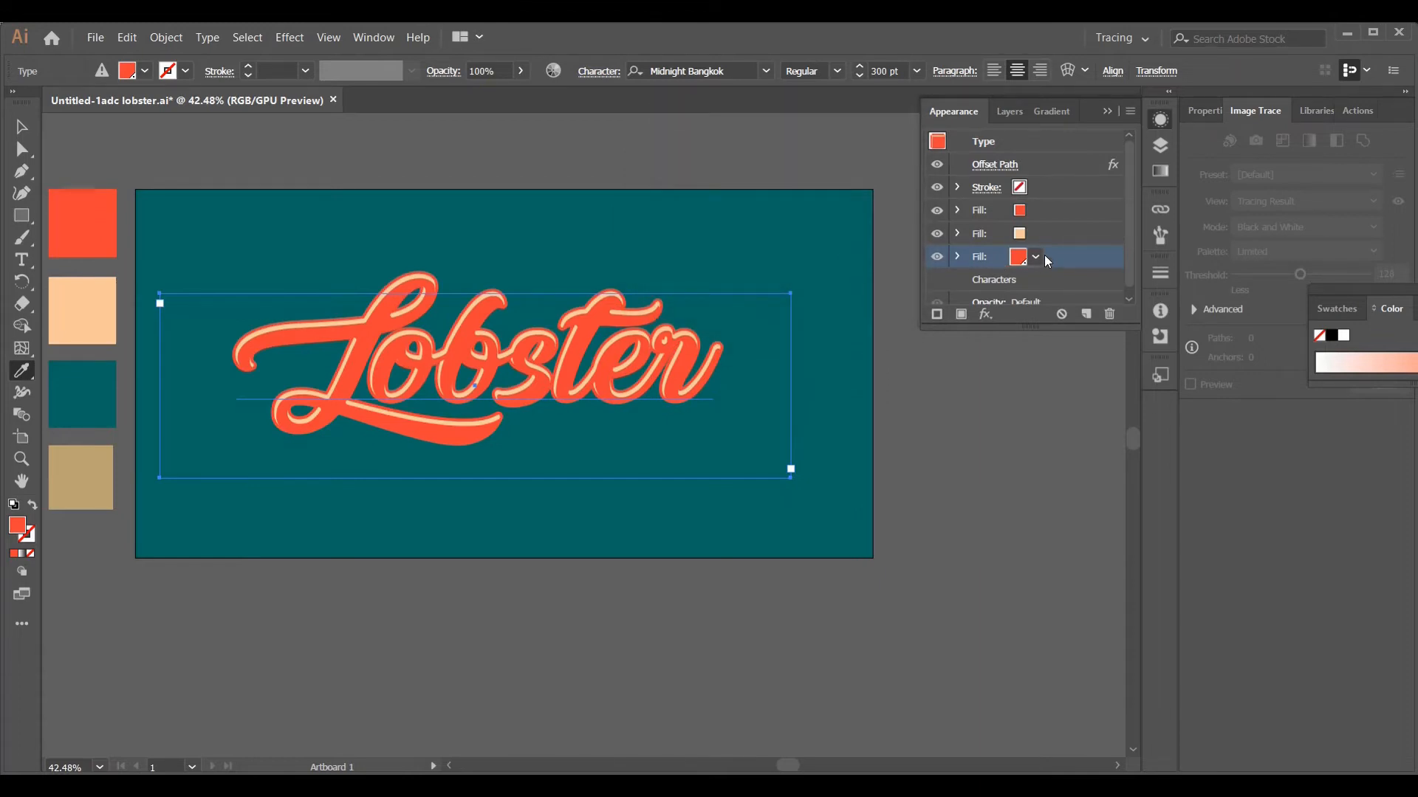
- Add a fourth fill beneath the lower orange-red one and sample its colour from the teal square
{"action": "left_click", "coordinate": [1019, 279]}
{"action": "left_click", "coordinate": [1129, 111]}
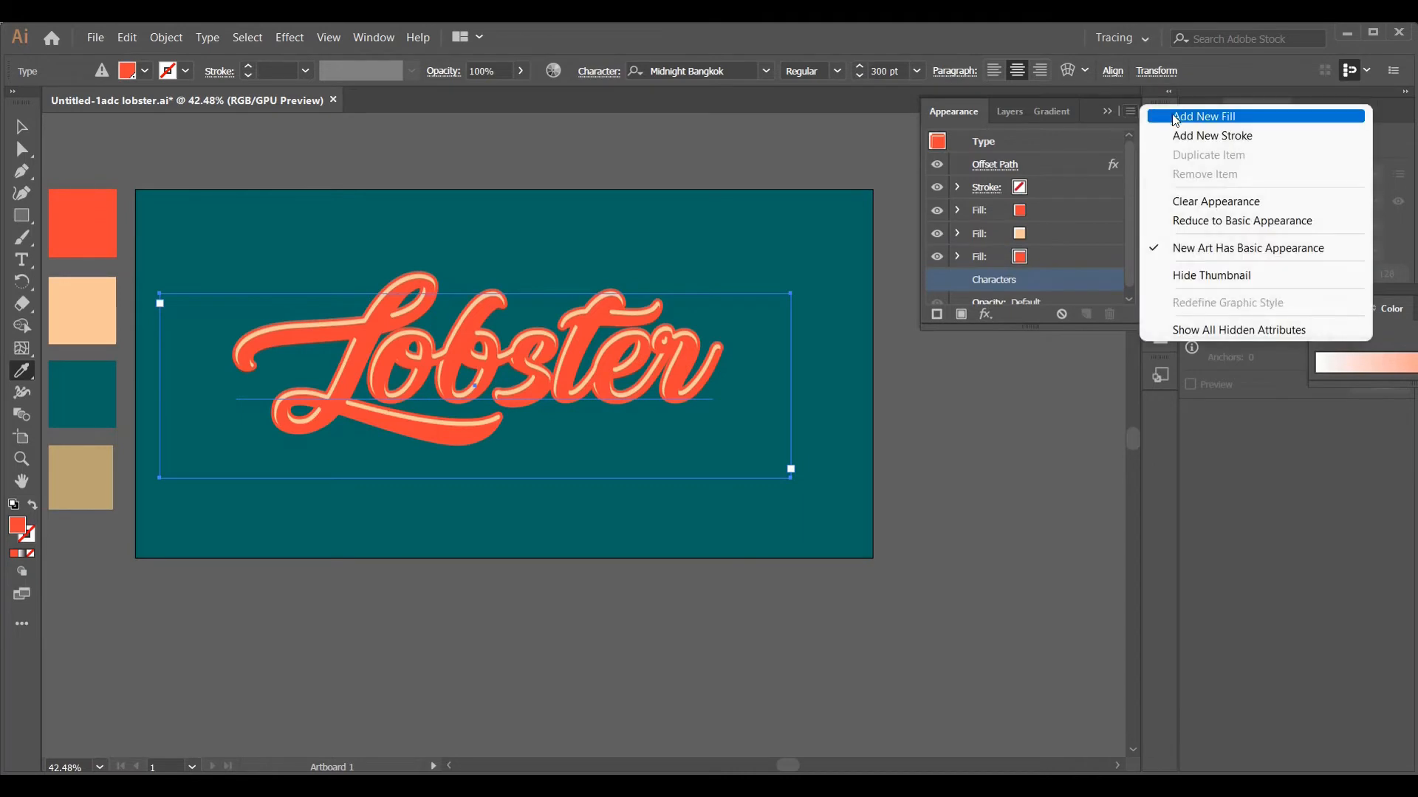
{"action": "left_click", "coordinate": [1166, 117]}
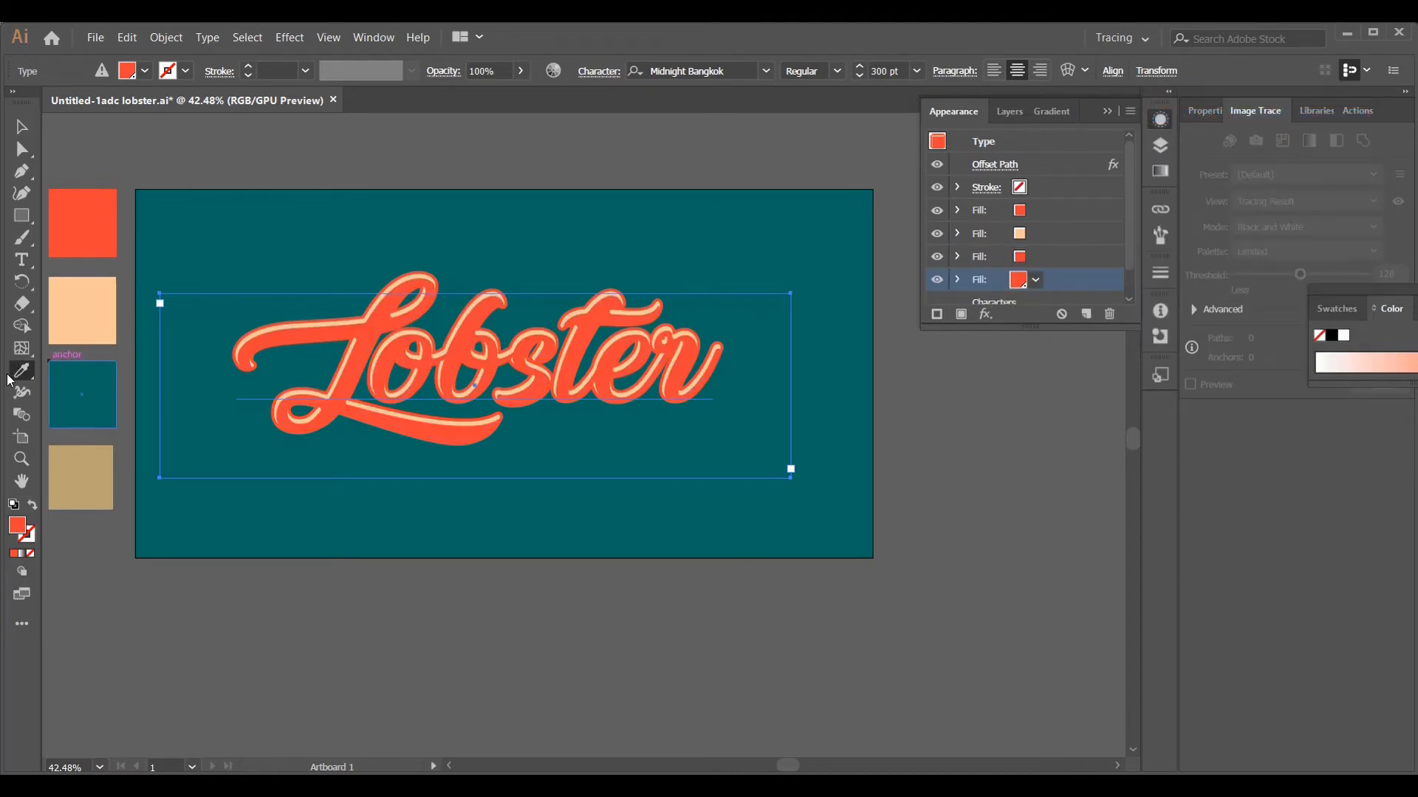
{"action": "left_click", "coordinate": [93, 395]}
- Apply an Offset Path effect of 0 px with Round joins to the teal fill
{"action": "scroll", "coordinate": [1047, 263], "scroll_direction": "down", "scroll_amount": 2}
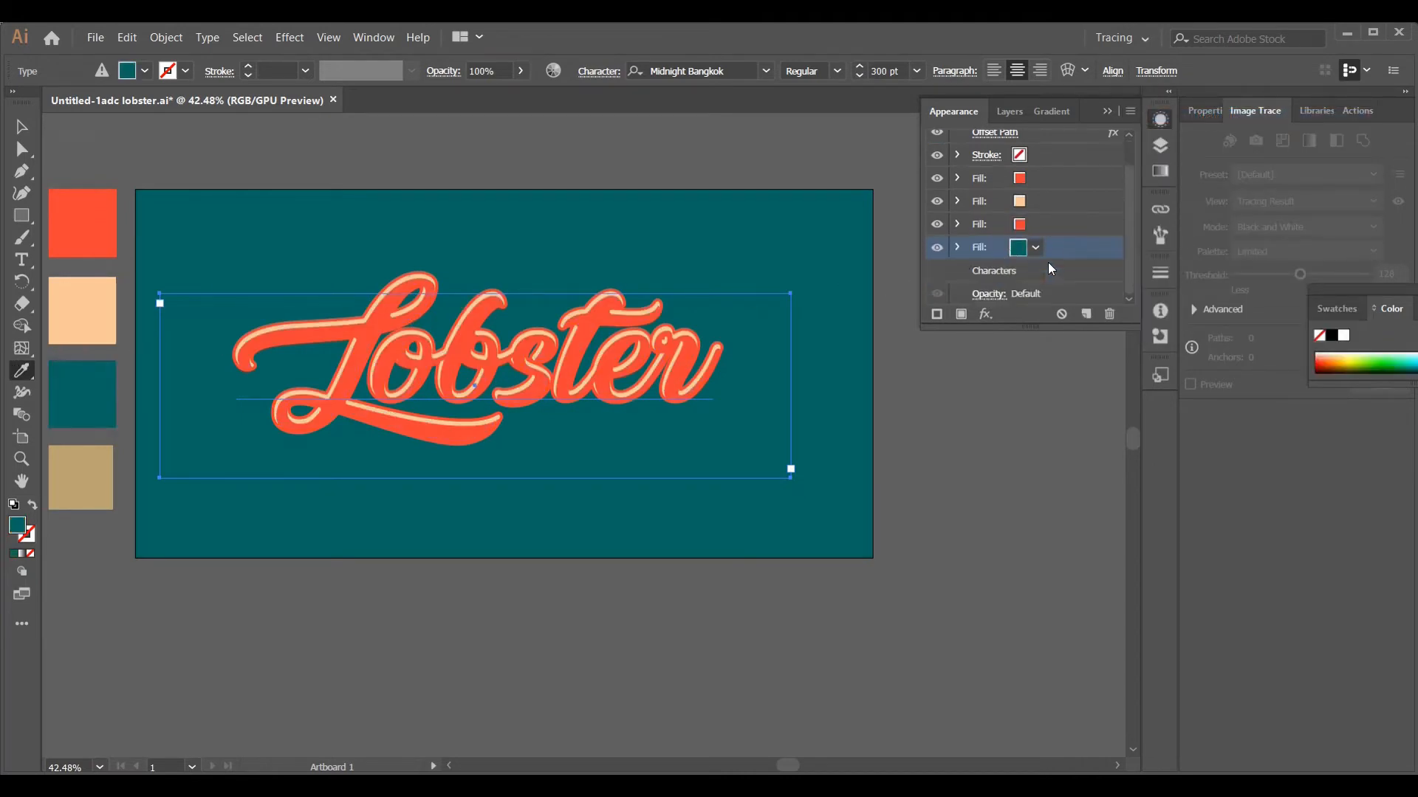
{"action": "left_click", "coordinate": [986, 313]}
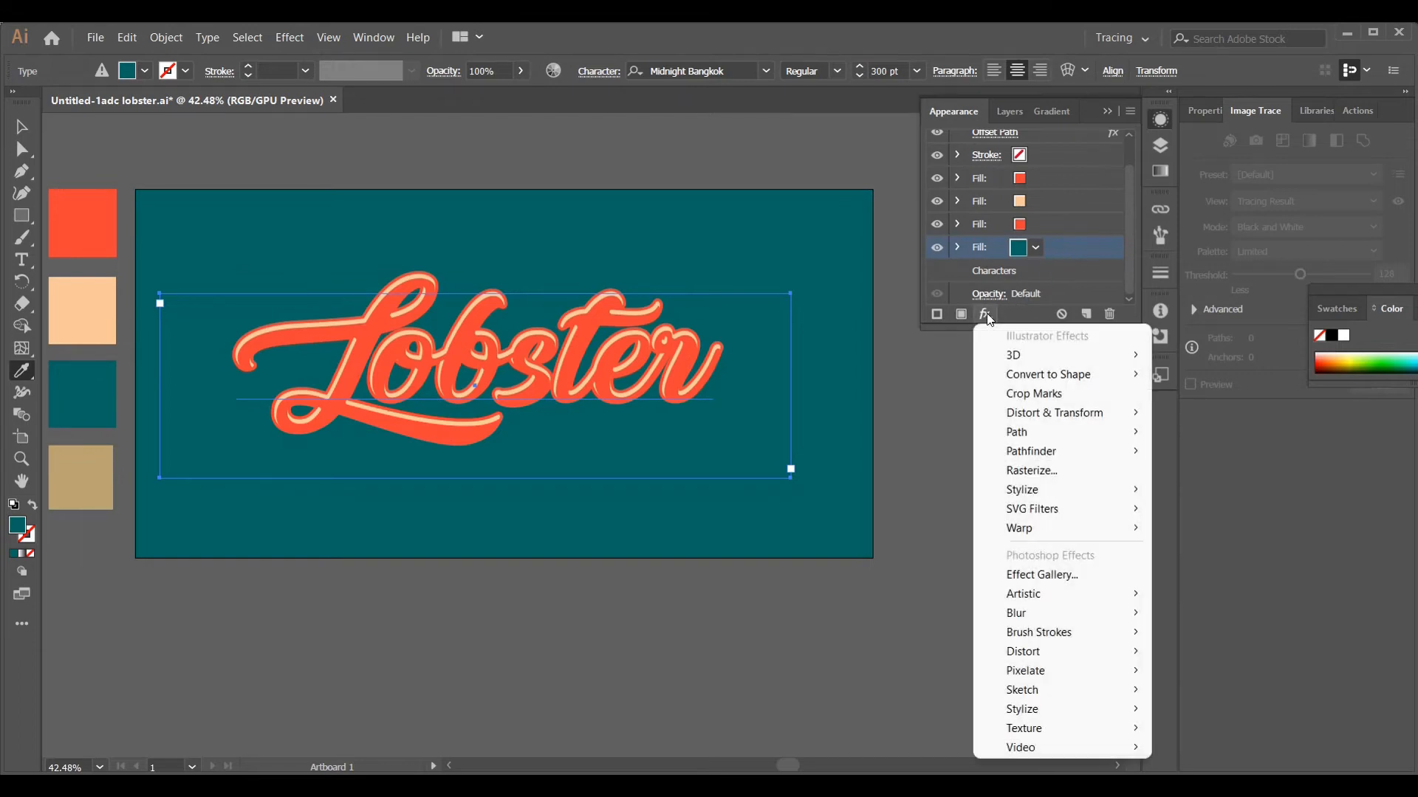
{"action": "mouse_move", "coordinate": [1063, 434]}
{"action": "left_click", "coordinate": [1233, 436]}
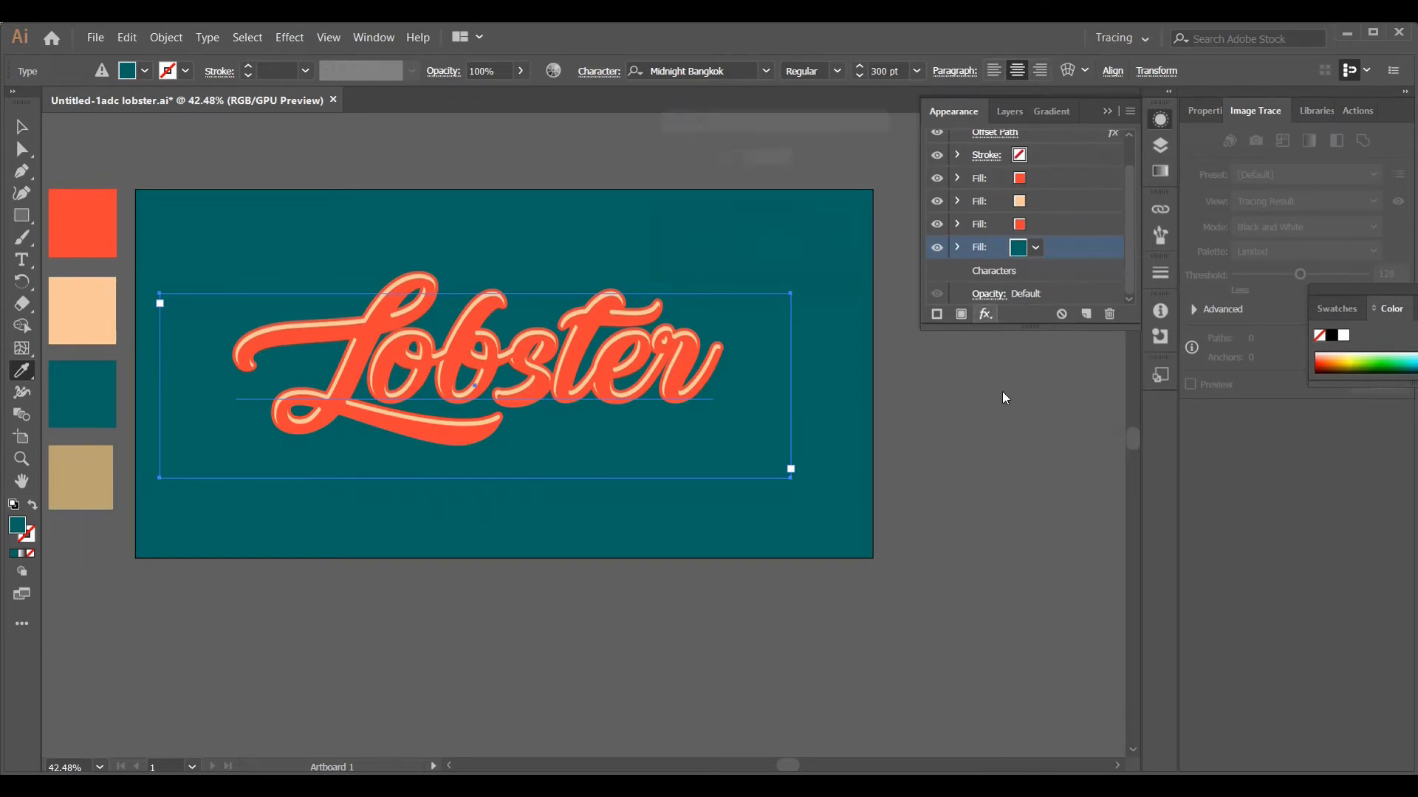
{"action": "key", "text": "BackSpace"}
{"action": "type", "text": "0"}
{"action": "left_click", "coordinate": [750, 184]}
{"action": "left_click", "coordinate": [751, 224]}
{"action": "left_click", "coordinate": [668, 254]}
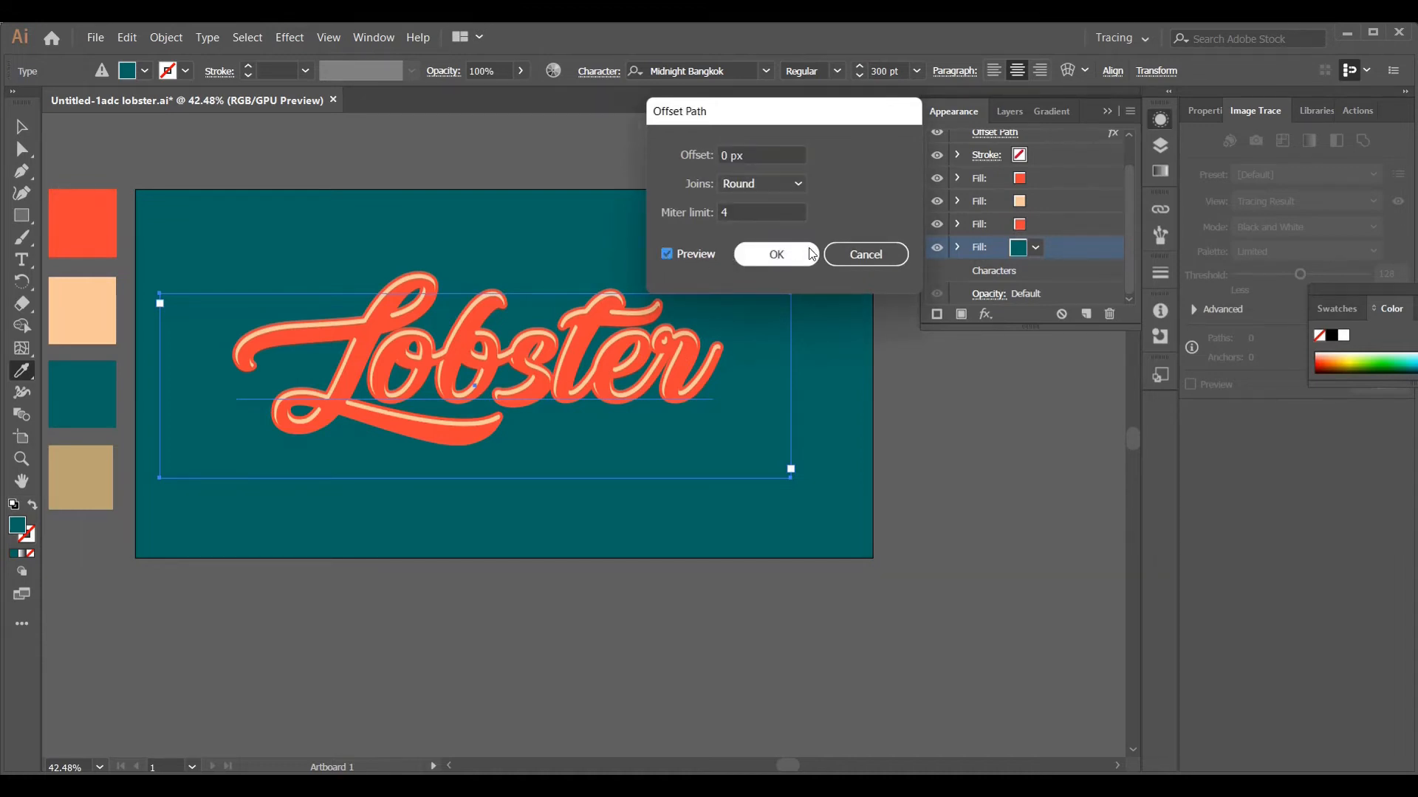
{"action": "left_click", "coordinate": [787, 256]}
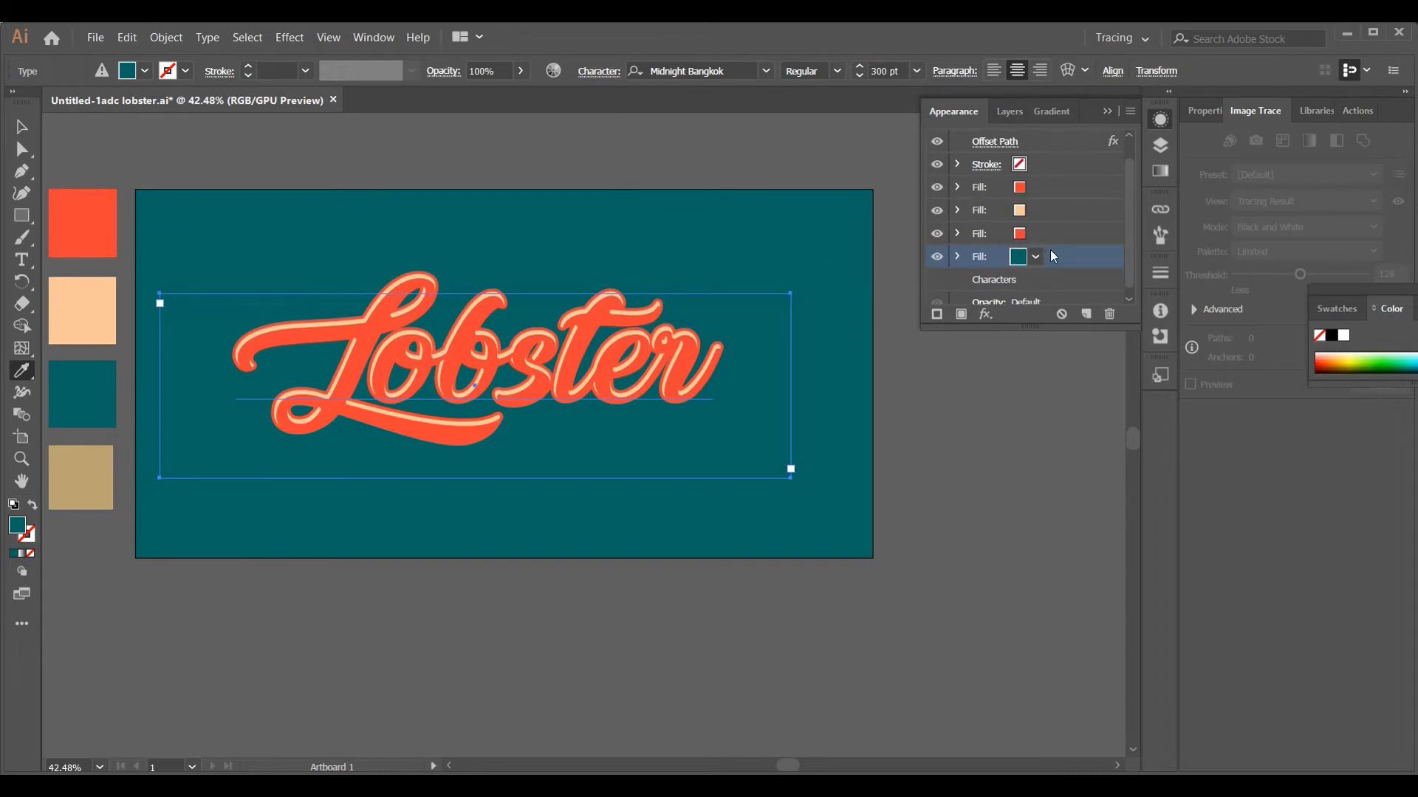
- Add a Transform effect to the teal fill, moving it 2 px horizontally and 13 px vertically
{"action": "scroll", "coordinate": [1050, 250], "scroll_direction": "down", "scroll_amount": 1}
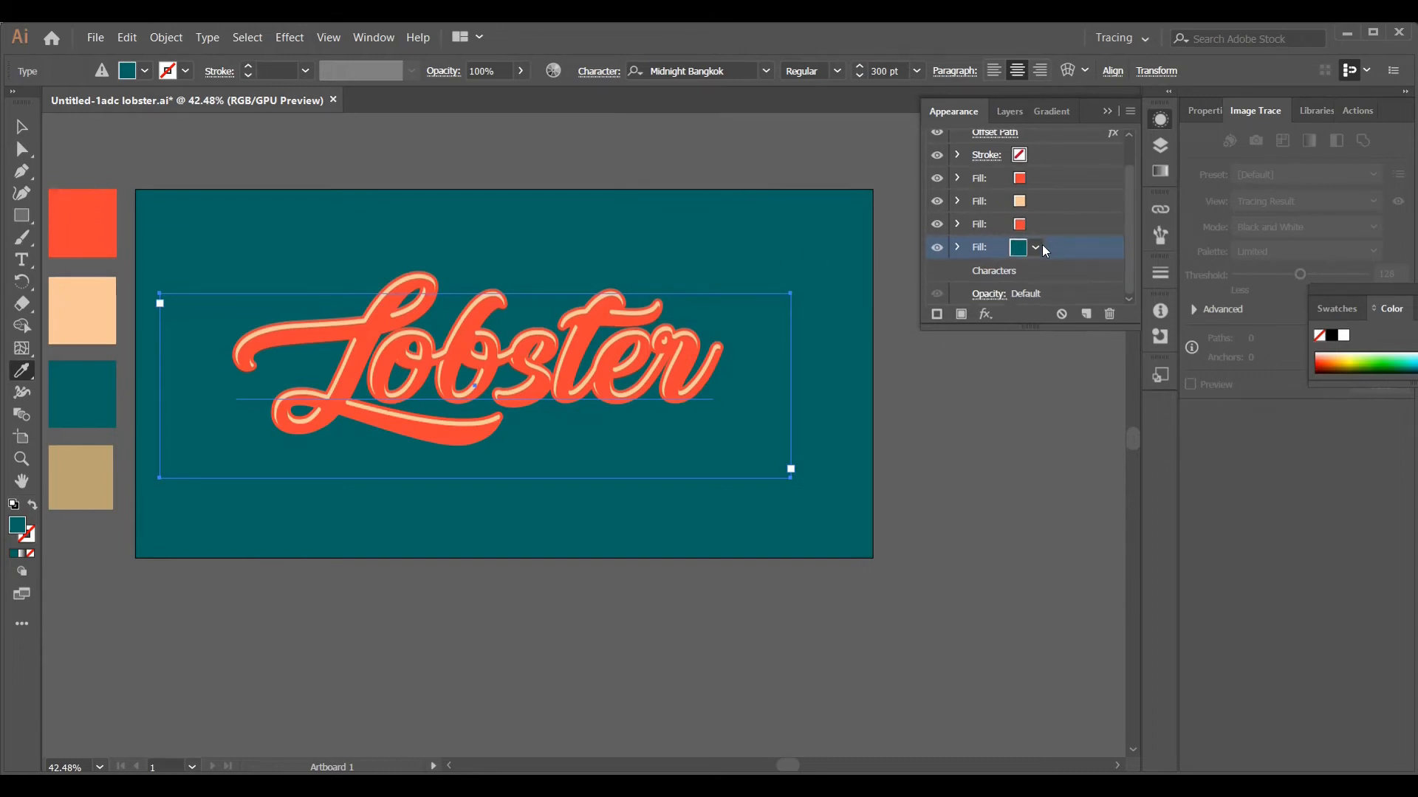
{"action": "left_click", "coordinate": [994, 316]}
{"action": "mouse_move", "coordinate": [1110, 412]}
{"action": "left_click", "coordinate": [1244, 470]}
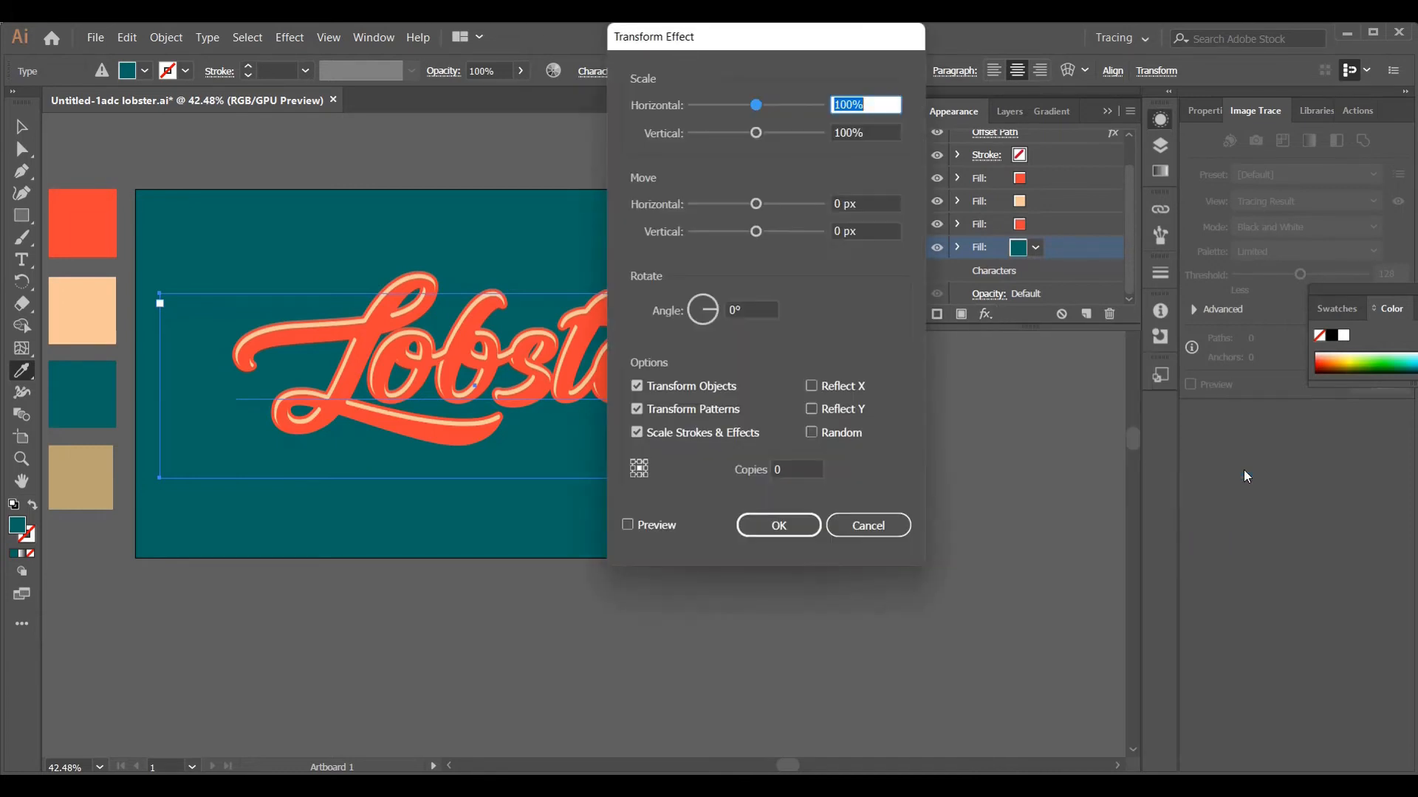
{"action": "left_click_drag", "start_coordinate": [846, 204], "coordinate": [819, 231]}
{"action": "type", "text": "2"}
{"action": "type", "text": "13"}
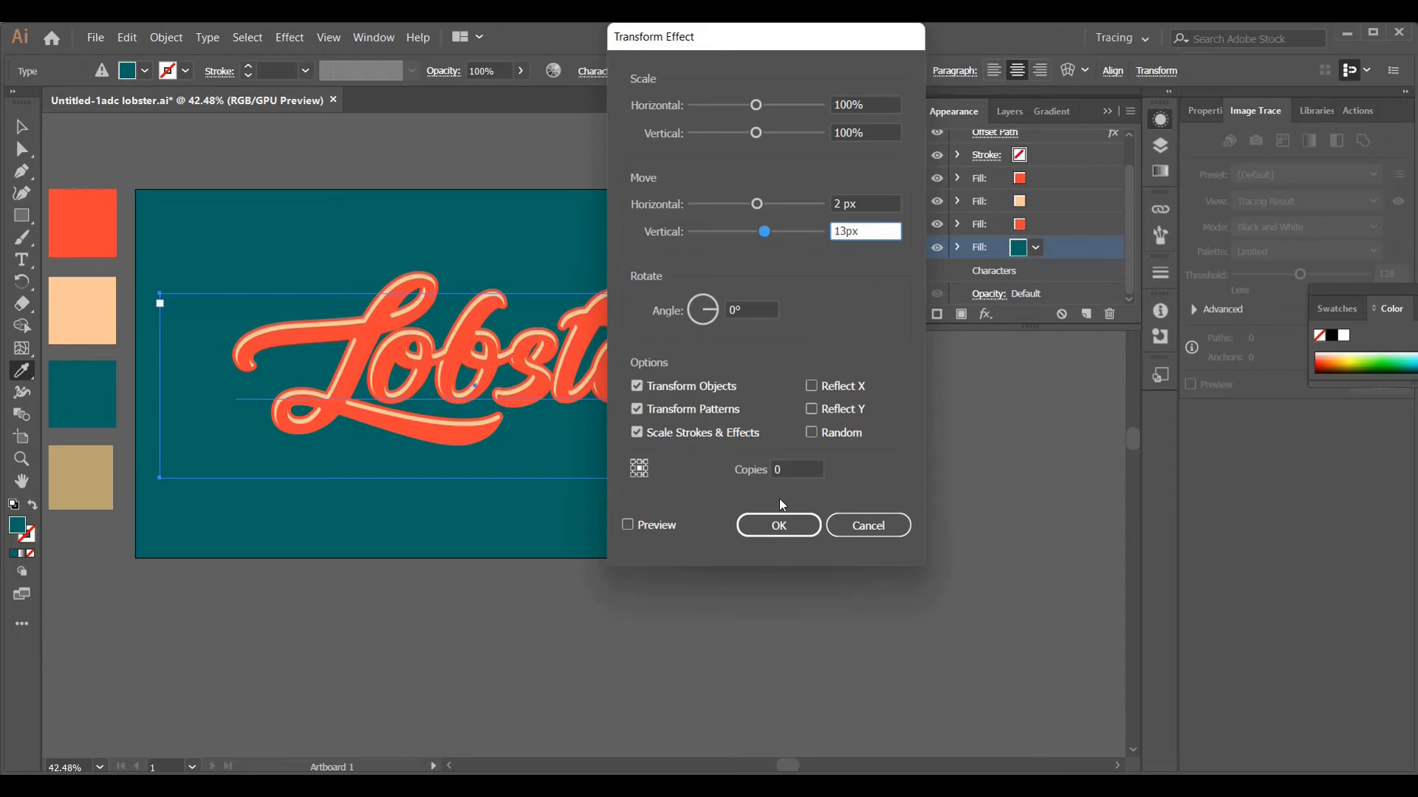
{"action": "left_click", "coordinate": [629, 525]}
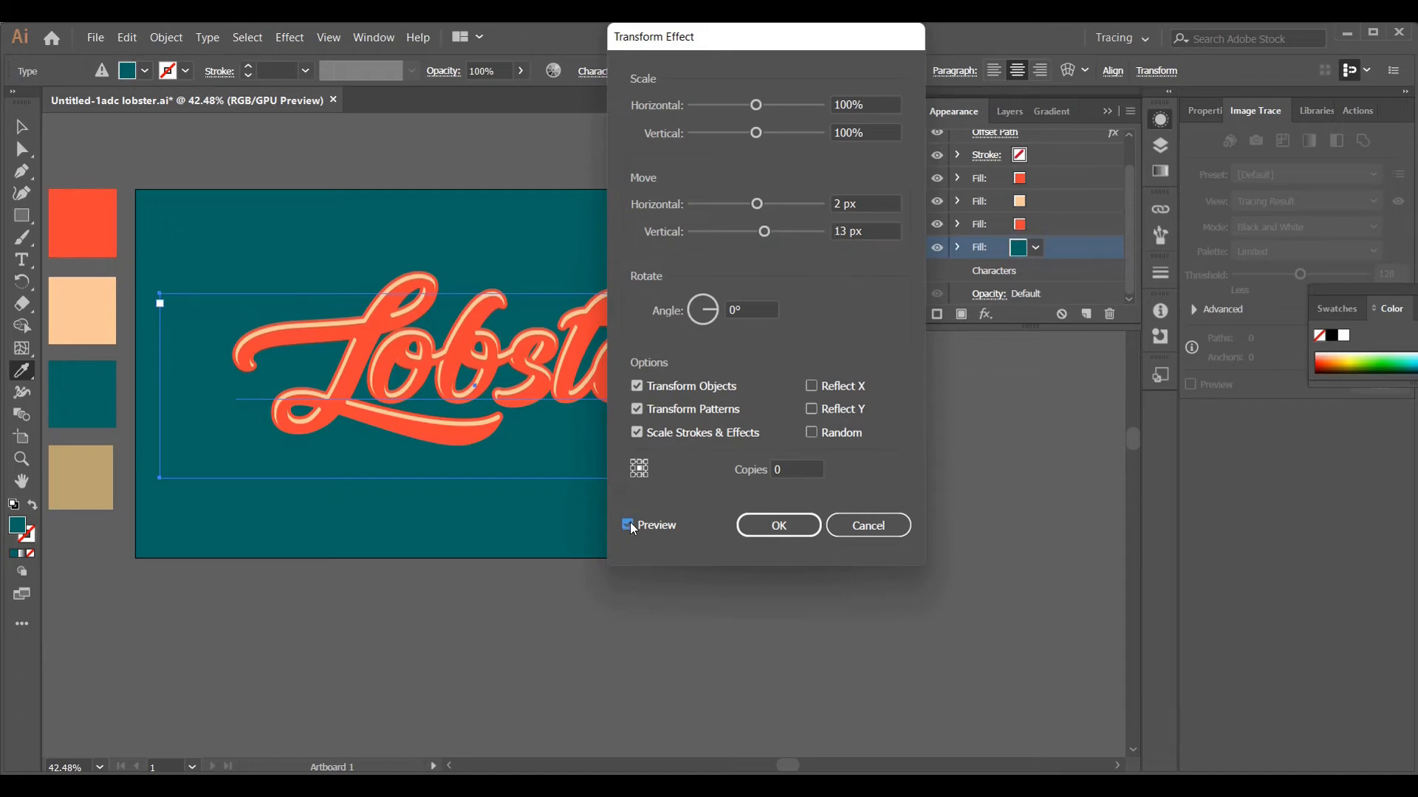
{"action": "left_click", "coordinate": [799, 528]}
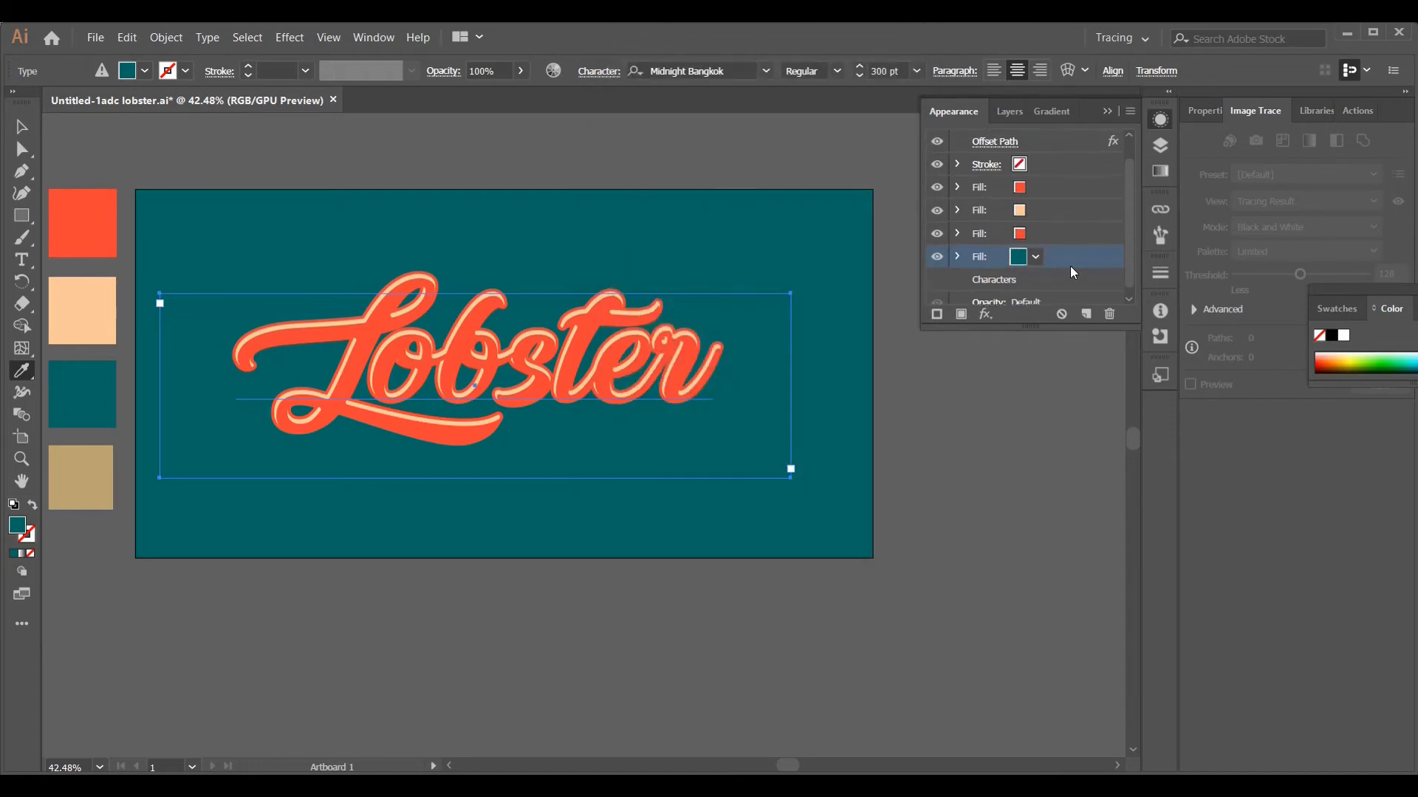
- Add a fifth fill in the same teal beneath the existing teal fill
{"action": "scroll", "coordinate": [1048, 288], "scroll_direction": "down", "scroll_amount": 1}
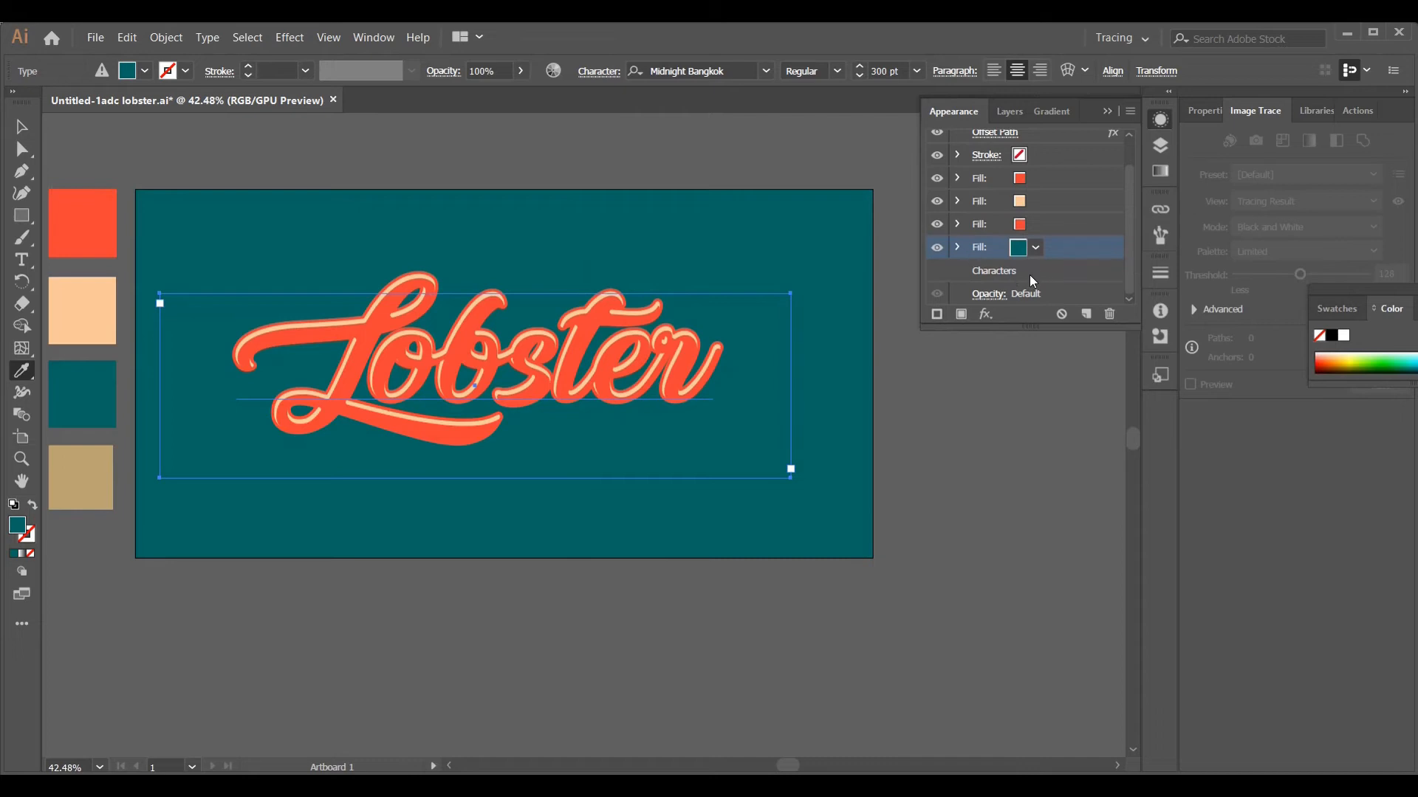
{"action": "left_click", "coordinate": [1034, 274]}
{"action": "left_click", "coordinate": [1130, 112]}
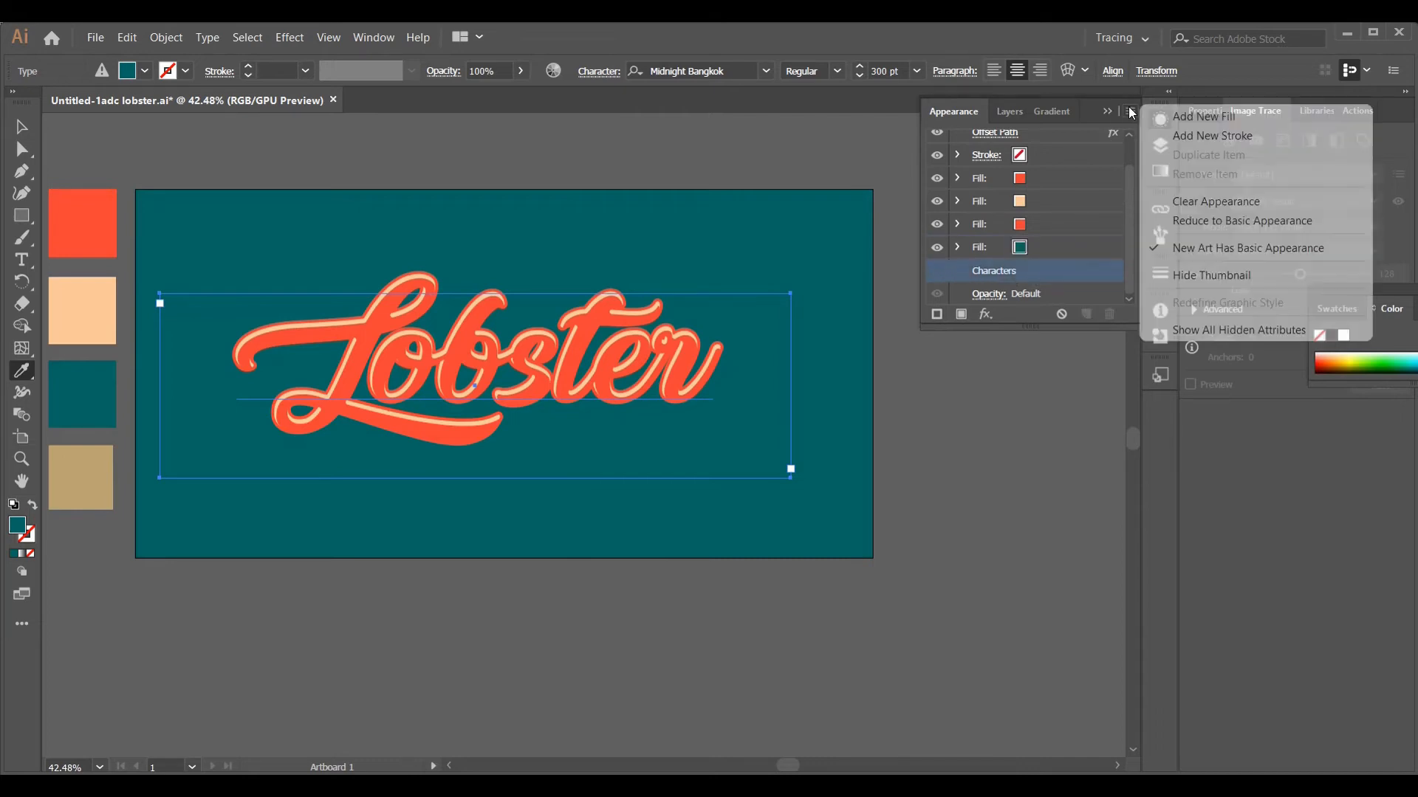
{"action": "left_click", "coordinate": [1270, 117]}
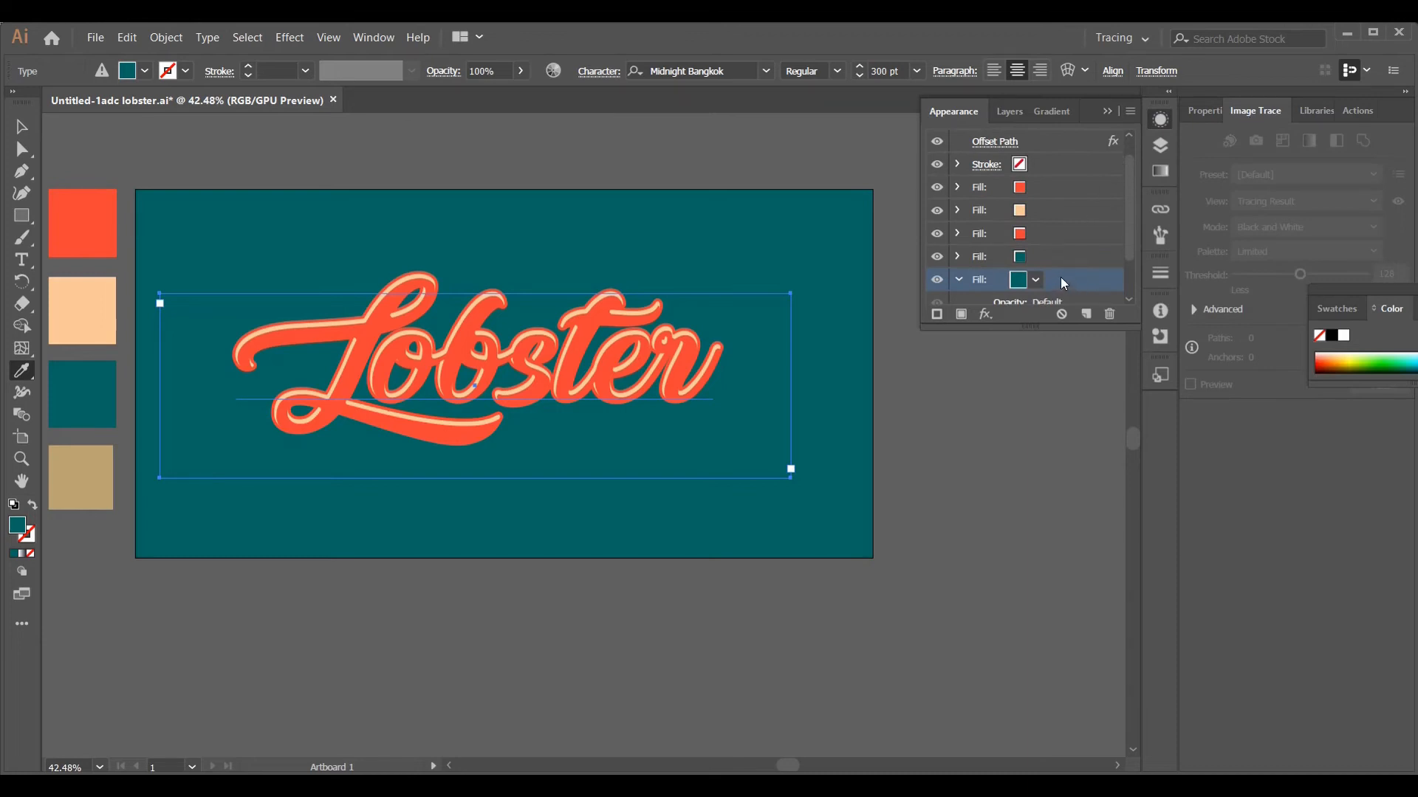
- Apply an Offset Path effect of 0 px with Round joins to the lower teal fill
{"action": "left_click", "coordinate": [986, 313]}
{"action": "mouse_move", "coordinate": [1004, 432]}
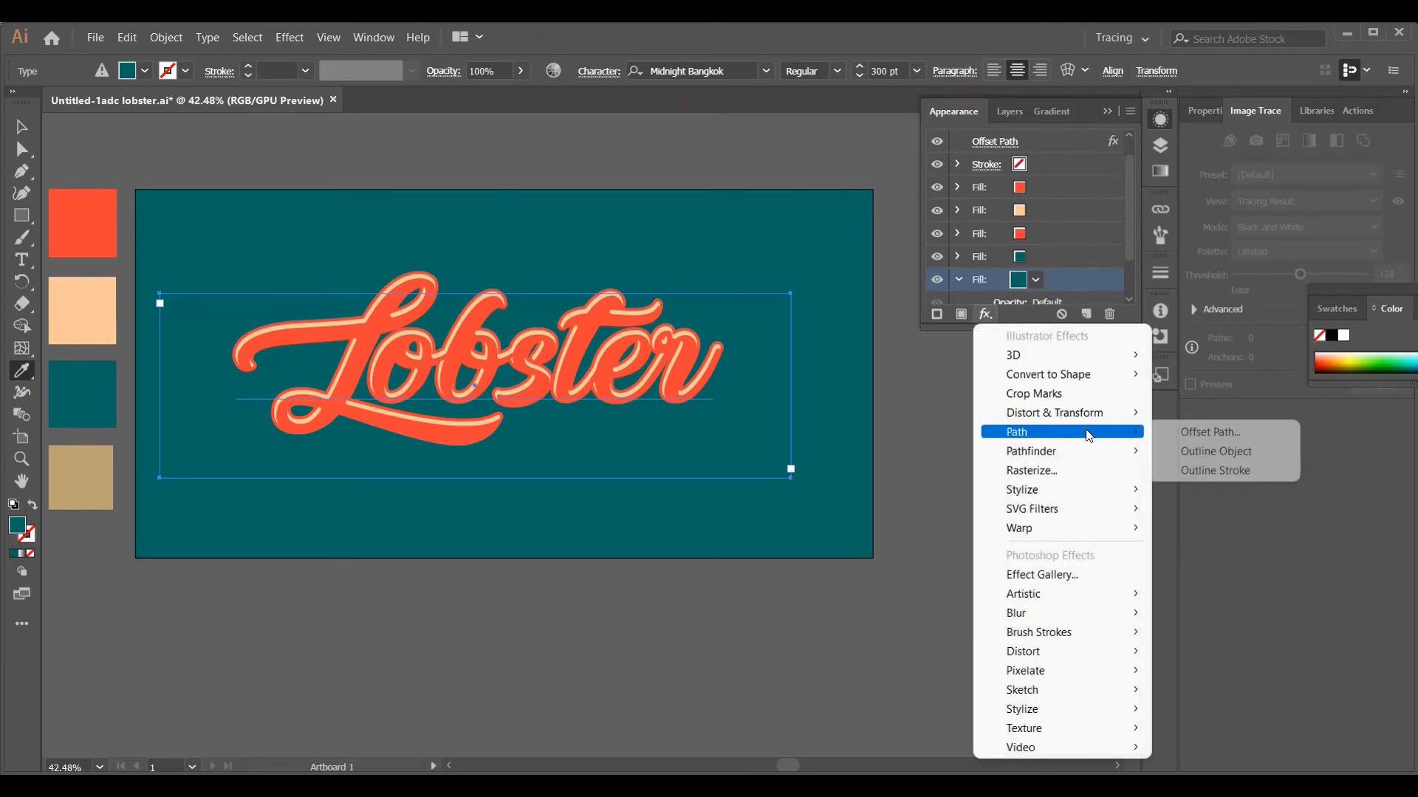
{"action": "left_click", "coordinate": [1250, 434]}
{"action": "key", "text": "BackSpace"}
{"action": "type", "text": "0"}
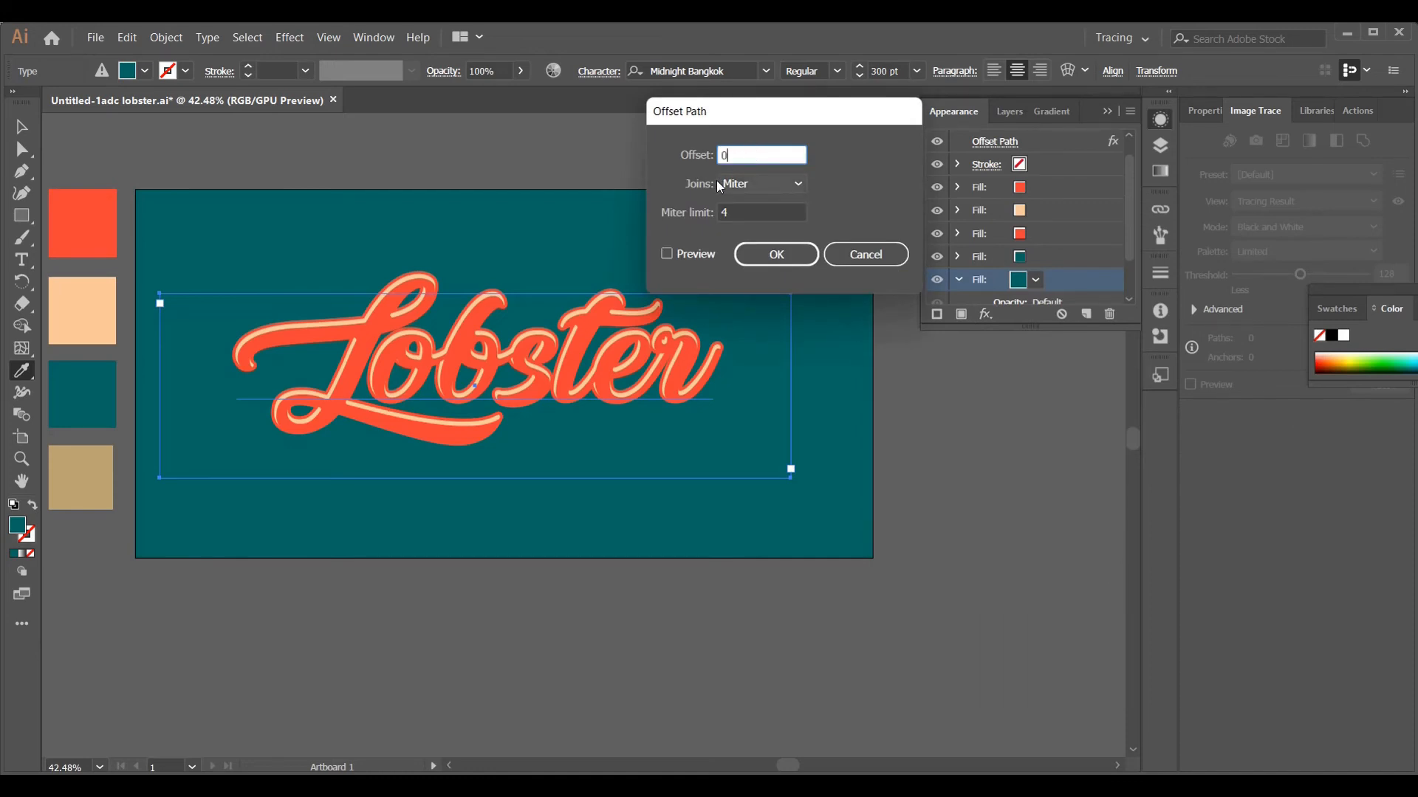
{"action": "left_click", "coordinate": [729, 184]}
{"action": "left_click", "coordinate": [741, 223]}
{"action": "left_click", "coordinate": [668, 253]}
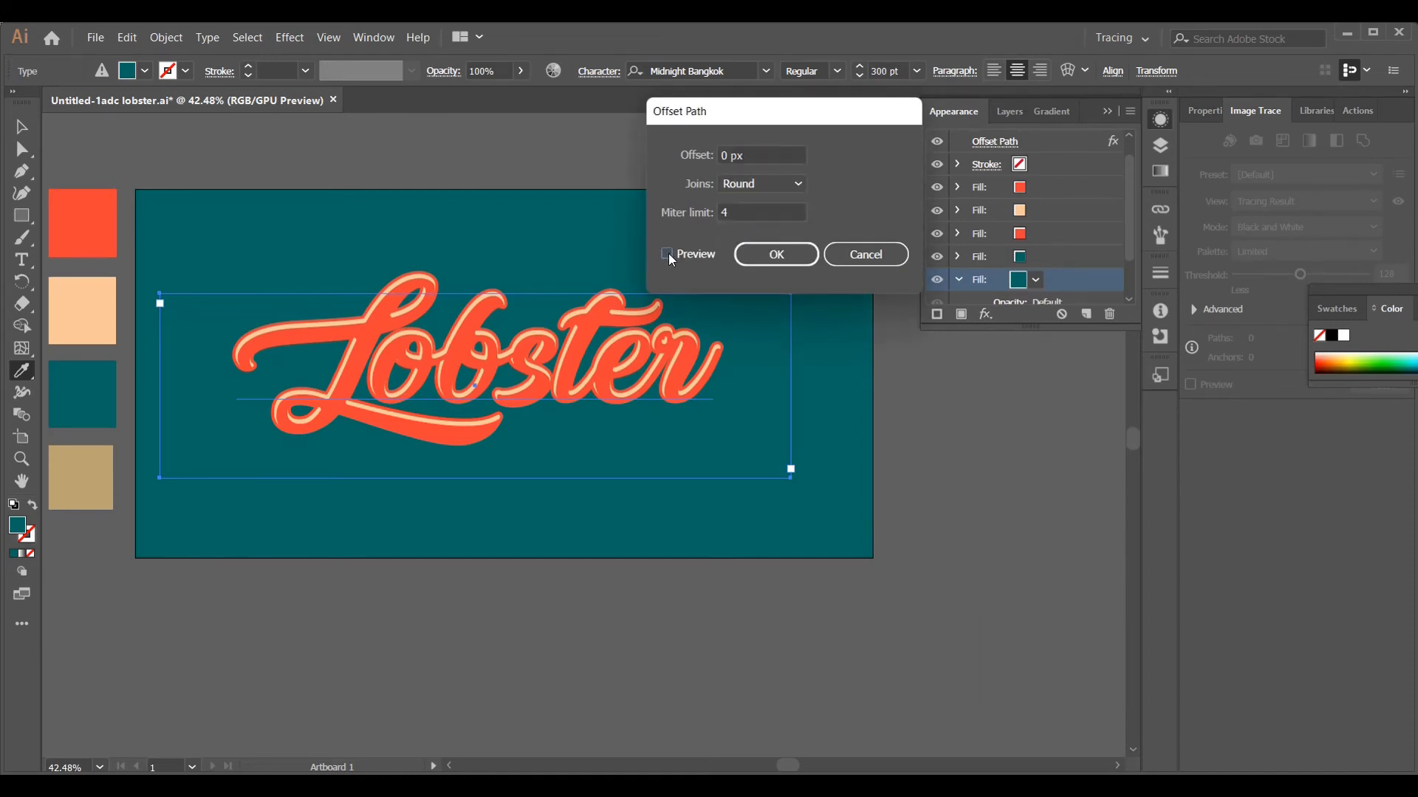
{"action": "left_click", "coordinate": [790, 254]}
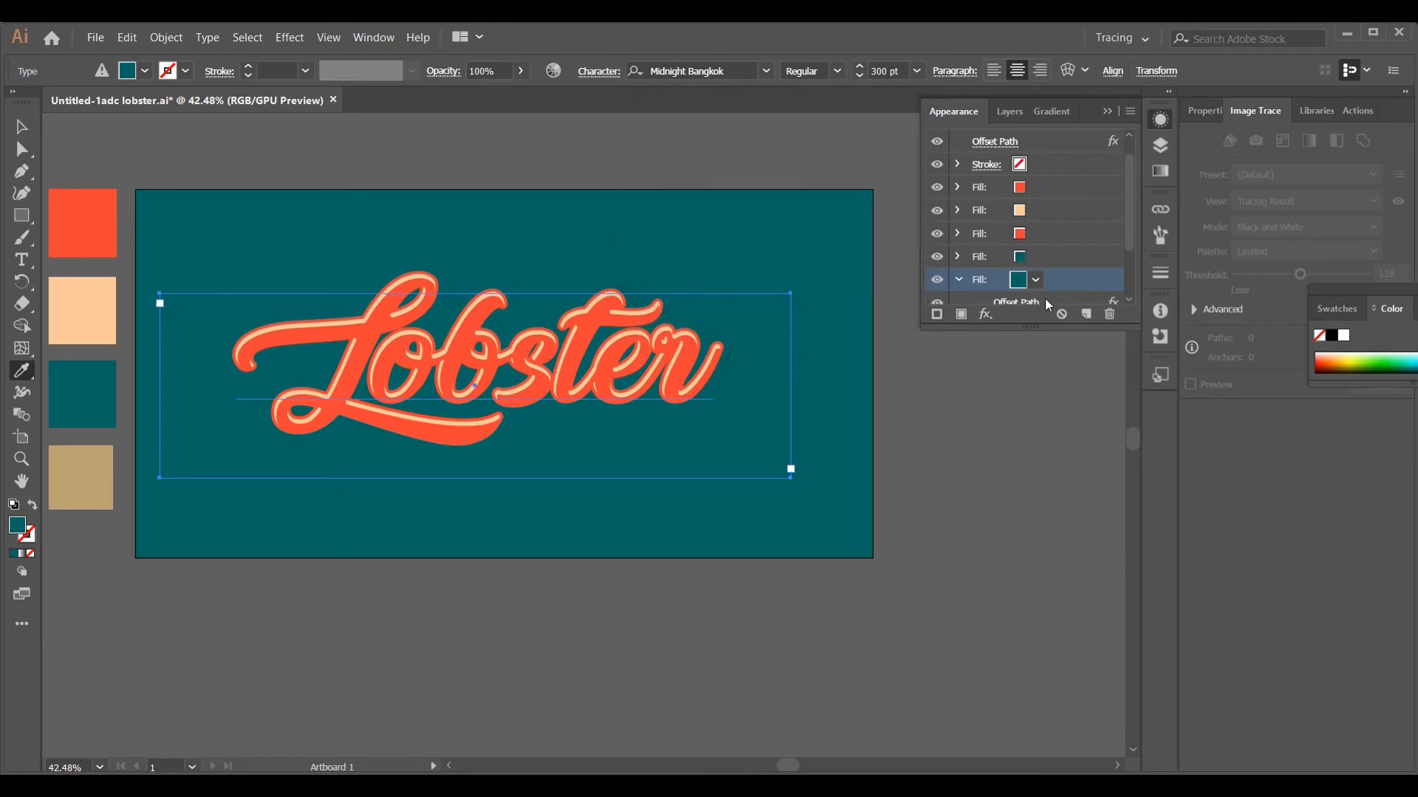
- Add a Transform effect to the lower teal fill, moving it 10 px horizontally and 13 px vertically
{"action": "left_click", "coordinate": [984, 315]}
{"action": "mouse_move", "coordinate": [1098, 419]}
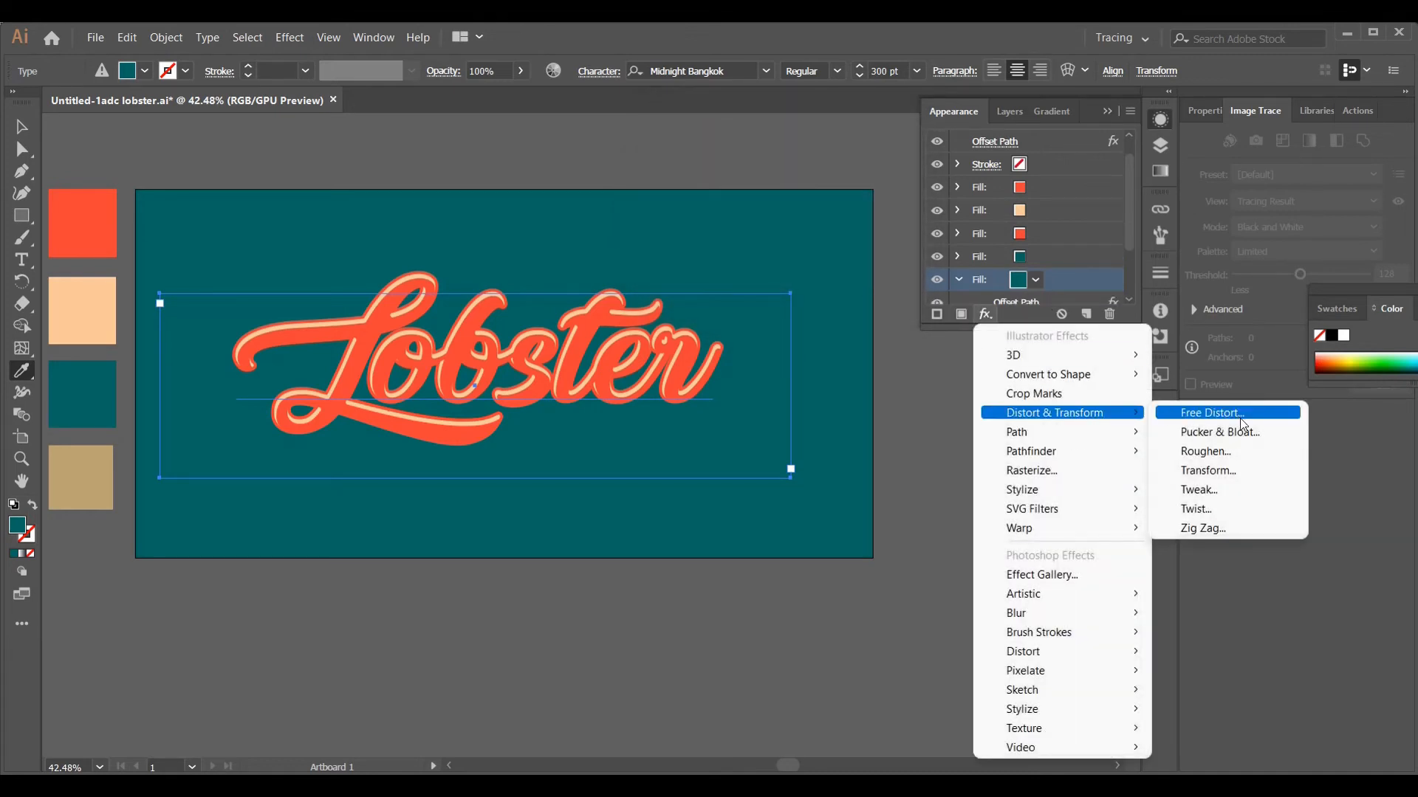
{"action": "left_click", "coordinate": [1243, 463]}
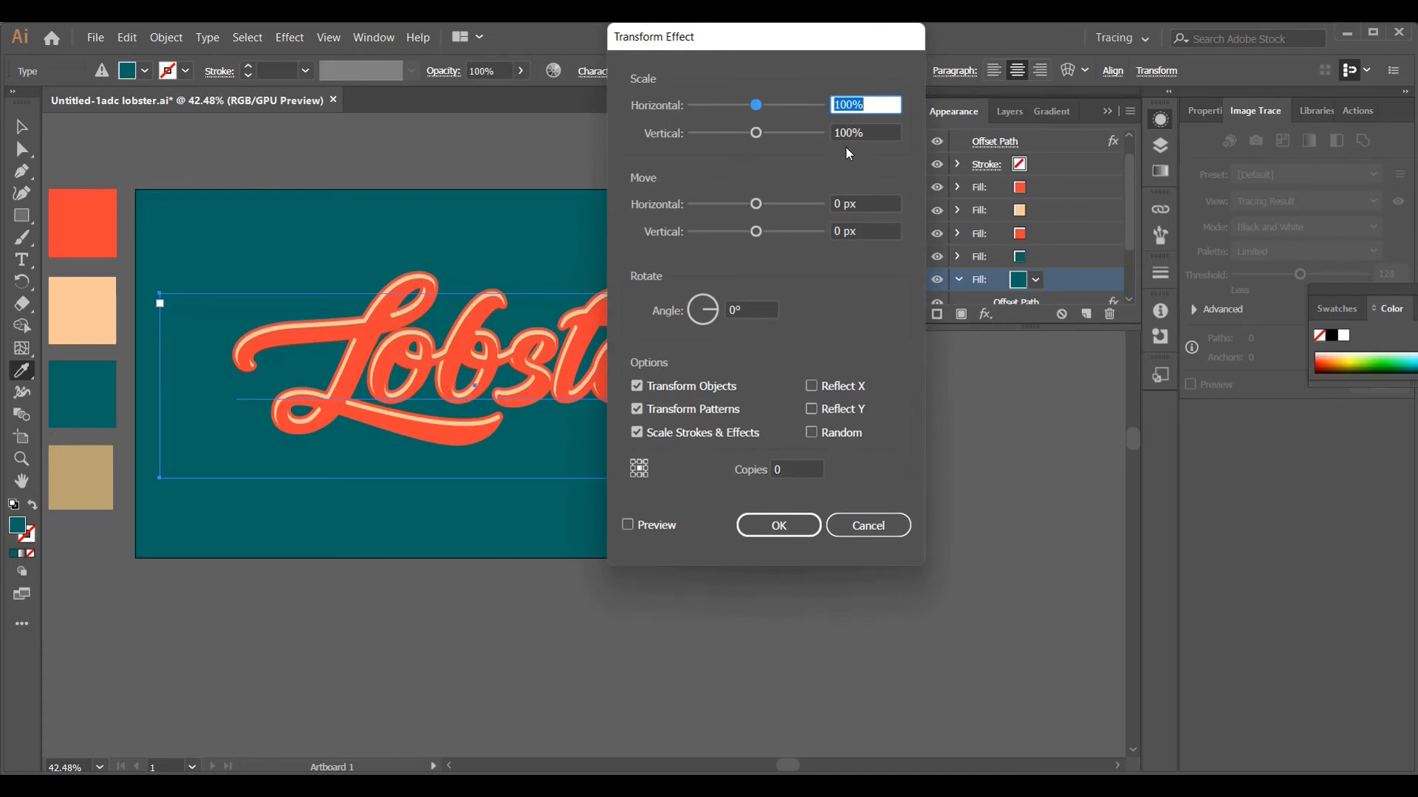
{"action": "left_click", "coordinate": [837, 202]}
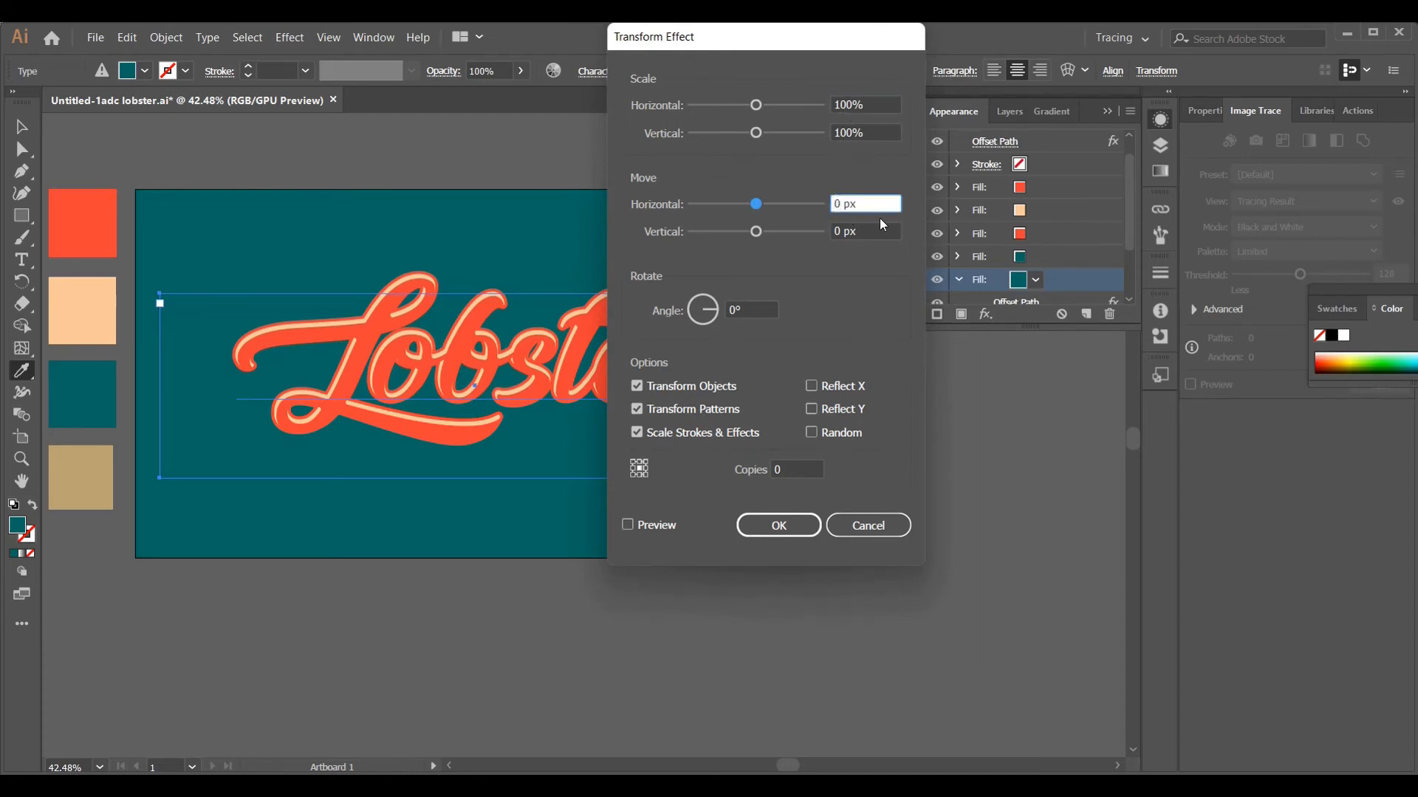
{"action": "type", "text": "10"}
{"action": "double_click", "coordinate": [830, 231]}
{"action": "key", "text": "BackSpace"}
{"action": "type", "text": "13"}
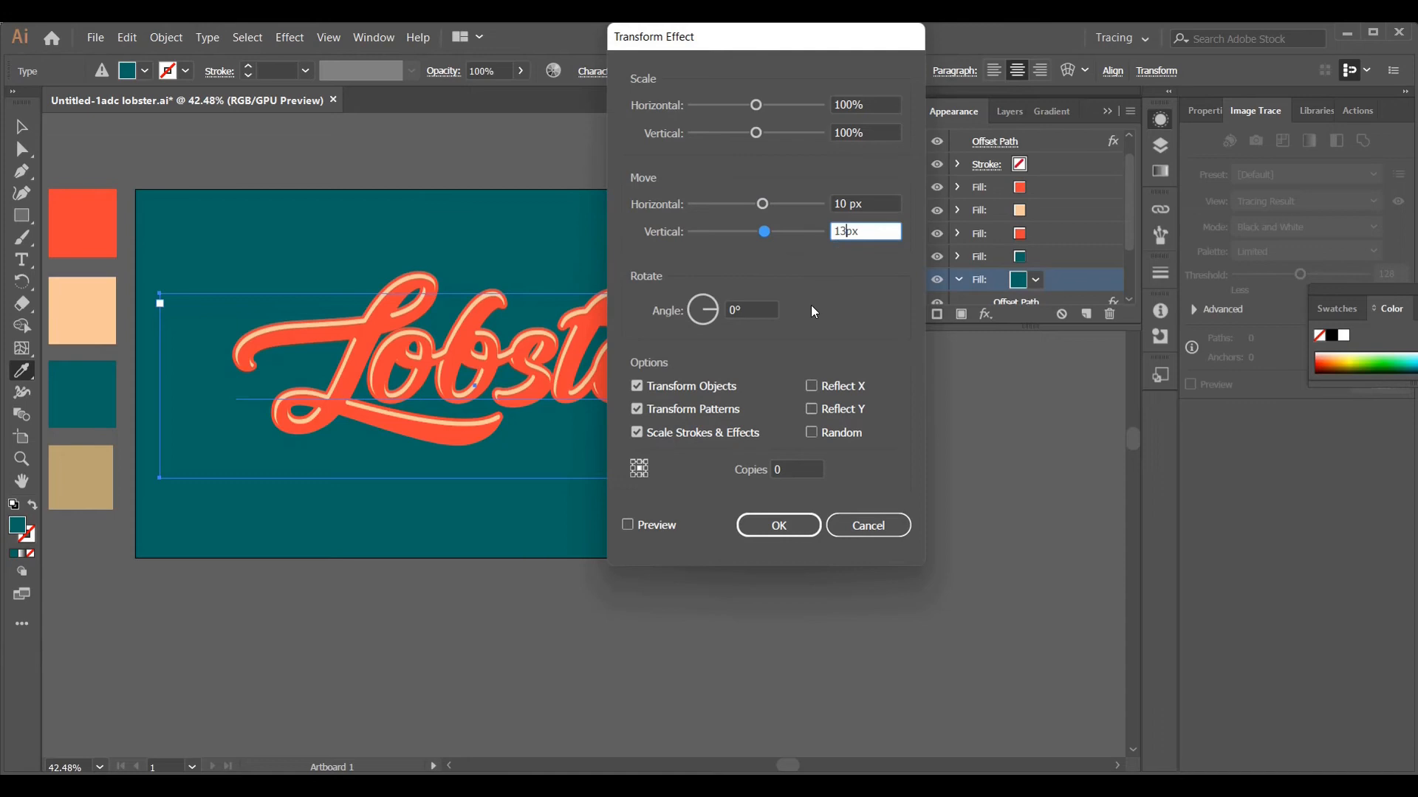
{"action": "left_click", "coordinate": [627, 524]}
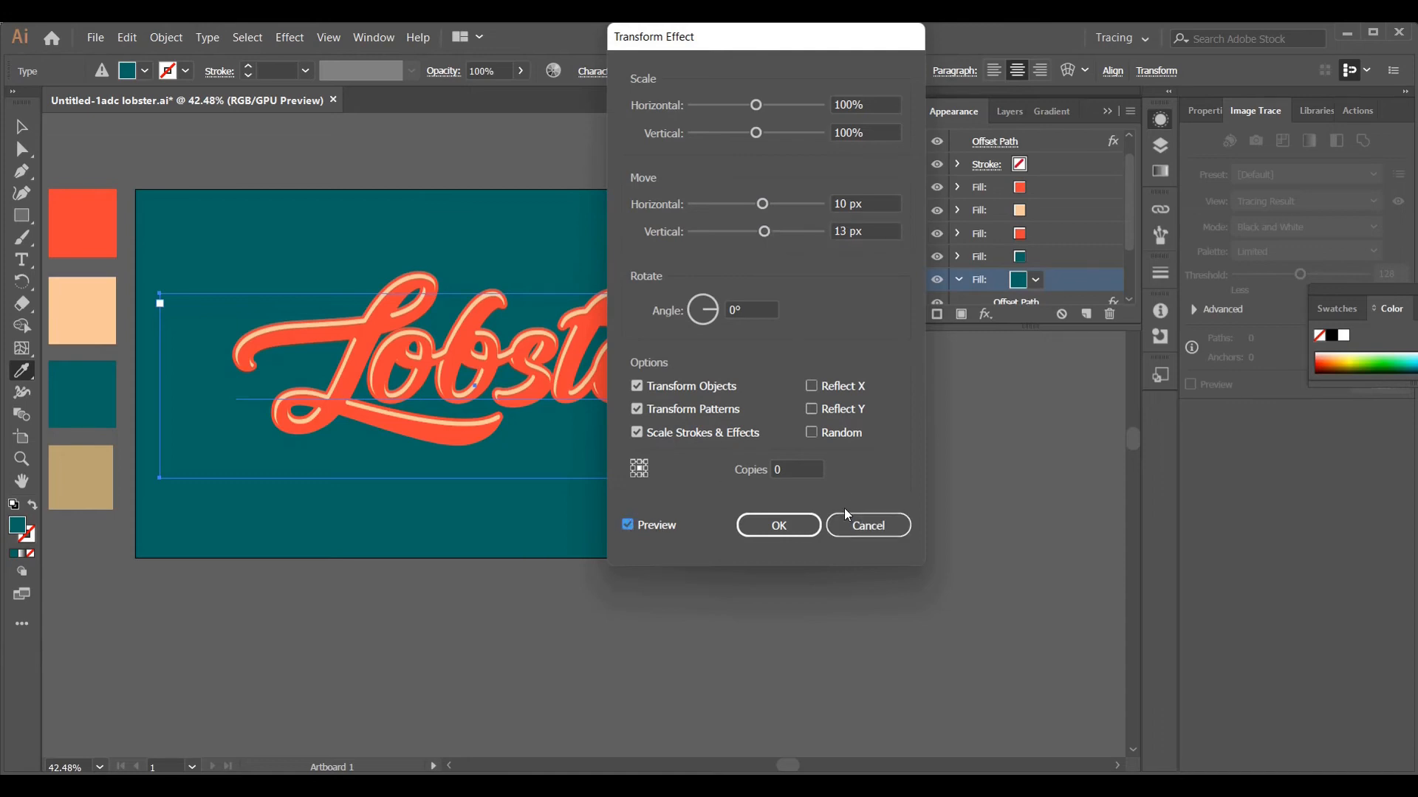
{"action": "left_click", "coordinate": [782, 522]}
- Add a sixth fill beneath the two teal ones and sample its colour from the tan square
{"action": "scroll", "coordinate": [1046, 288], "scroll_direction": "down", "scroll_amount": 3}
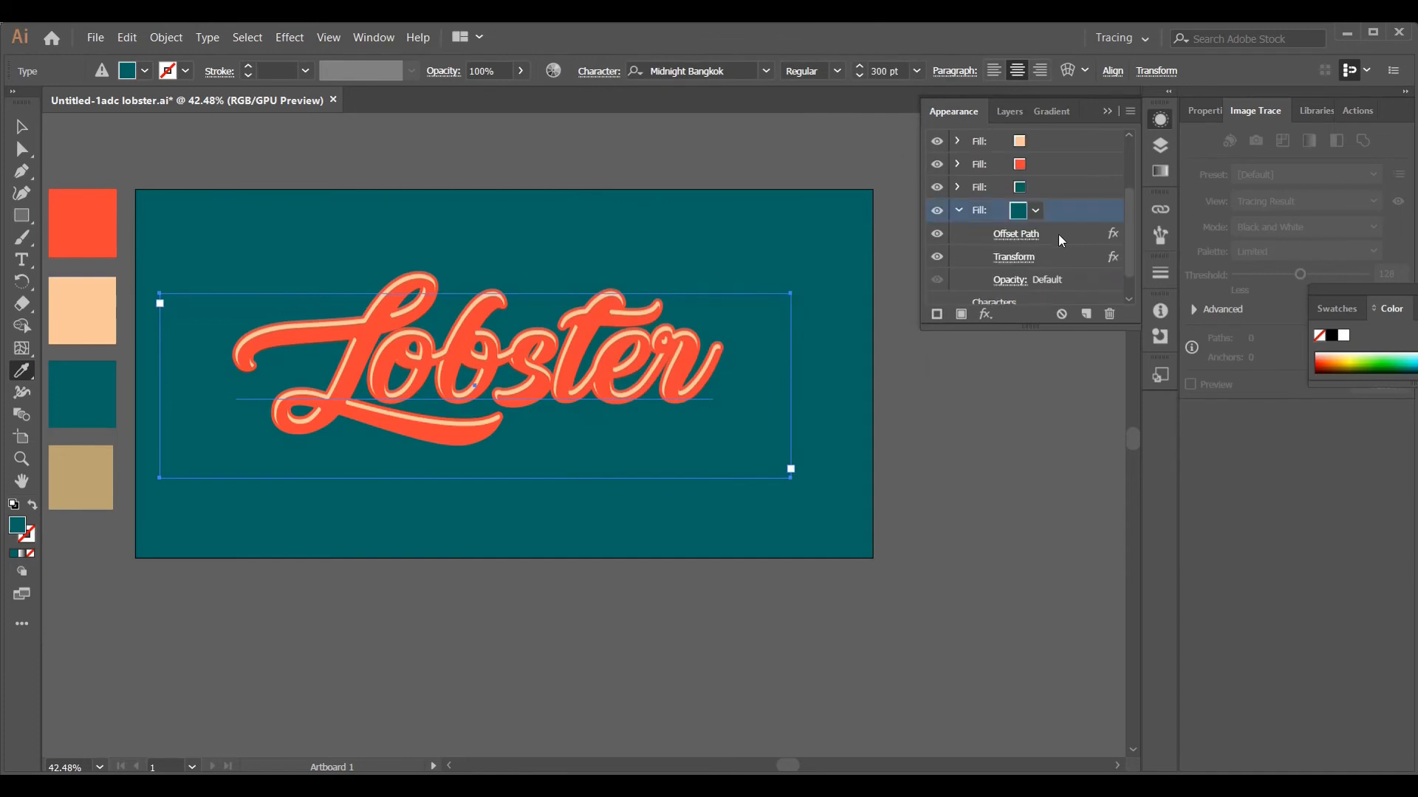
{"action": "scroll", "coordinate": [1066, 234], "scroll_direction": "down", "scroll_amount": 1}
{"action": "left_click", "coordinate": [1040, 270]}
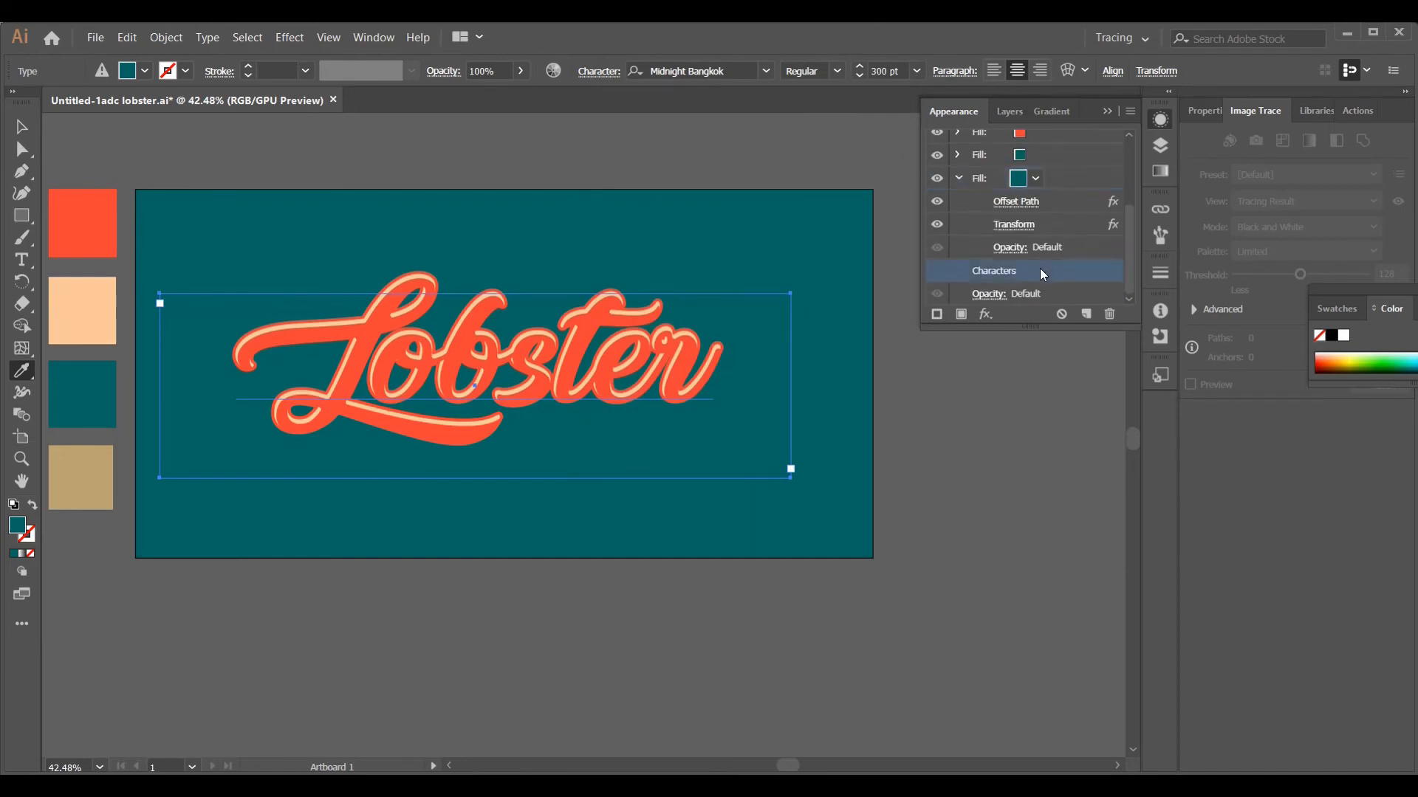
{"action": "left_click", "coordinate": [1129, 112]}
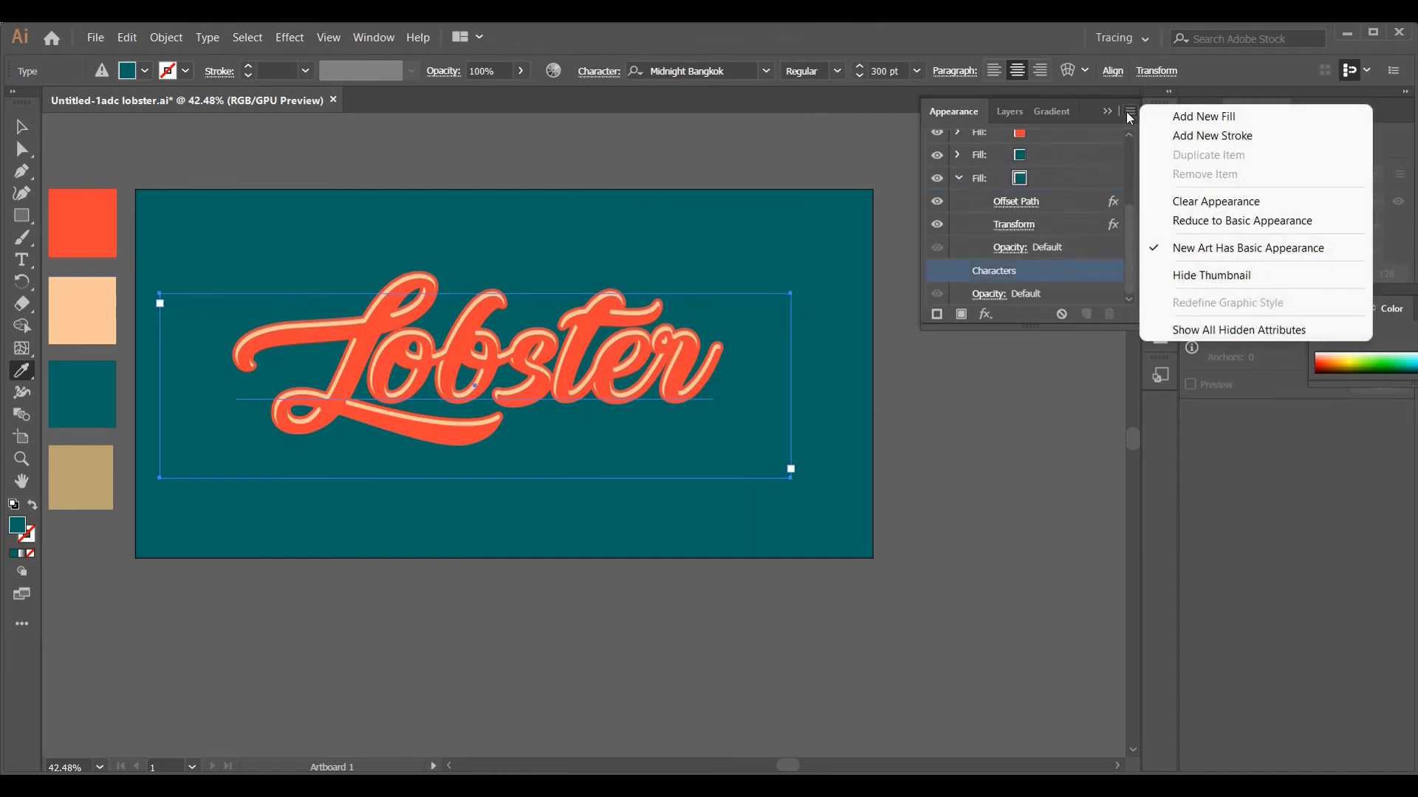
{"action": "left_click", "coordinate": [1287, 116]}
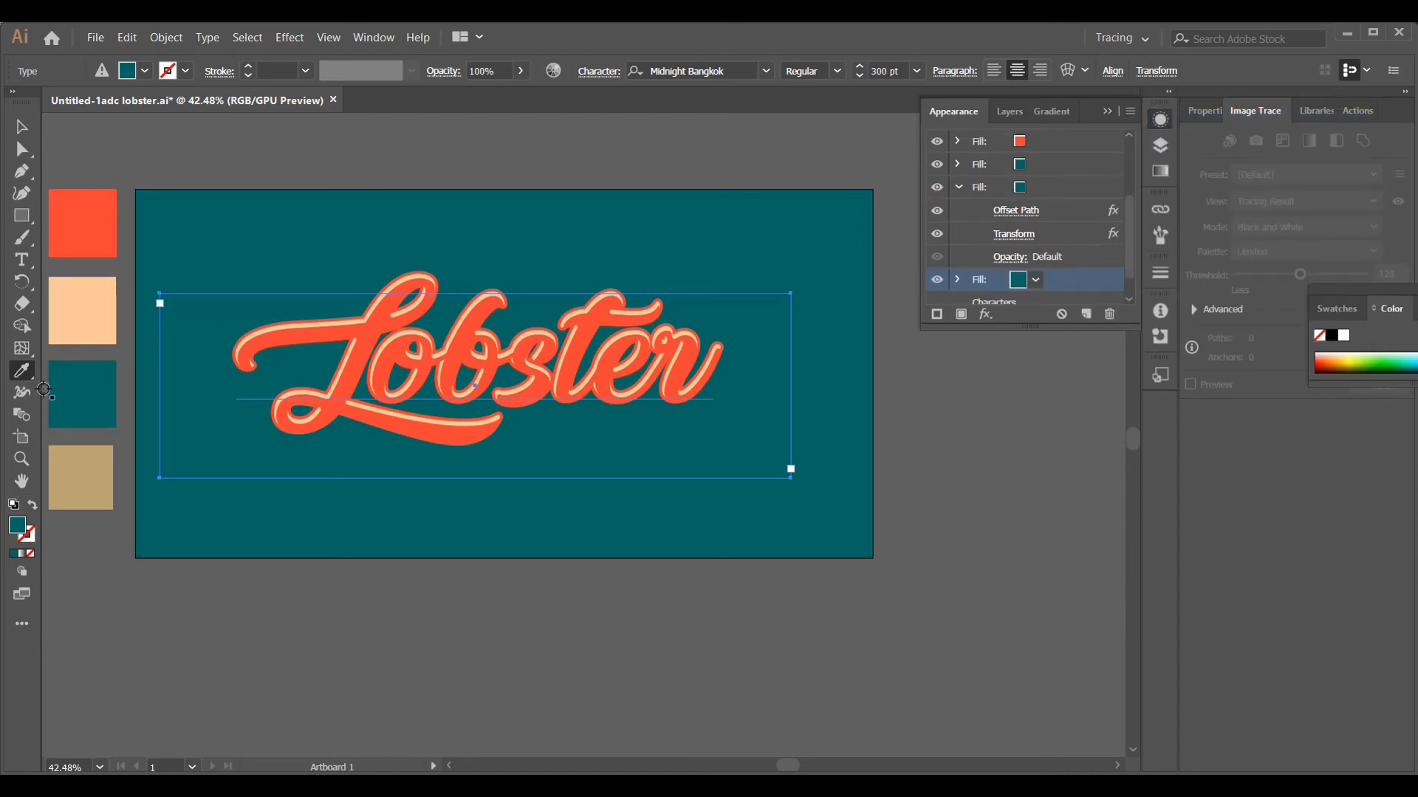
{"action": "left_click", "coordinate": [83, 497]}
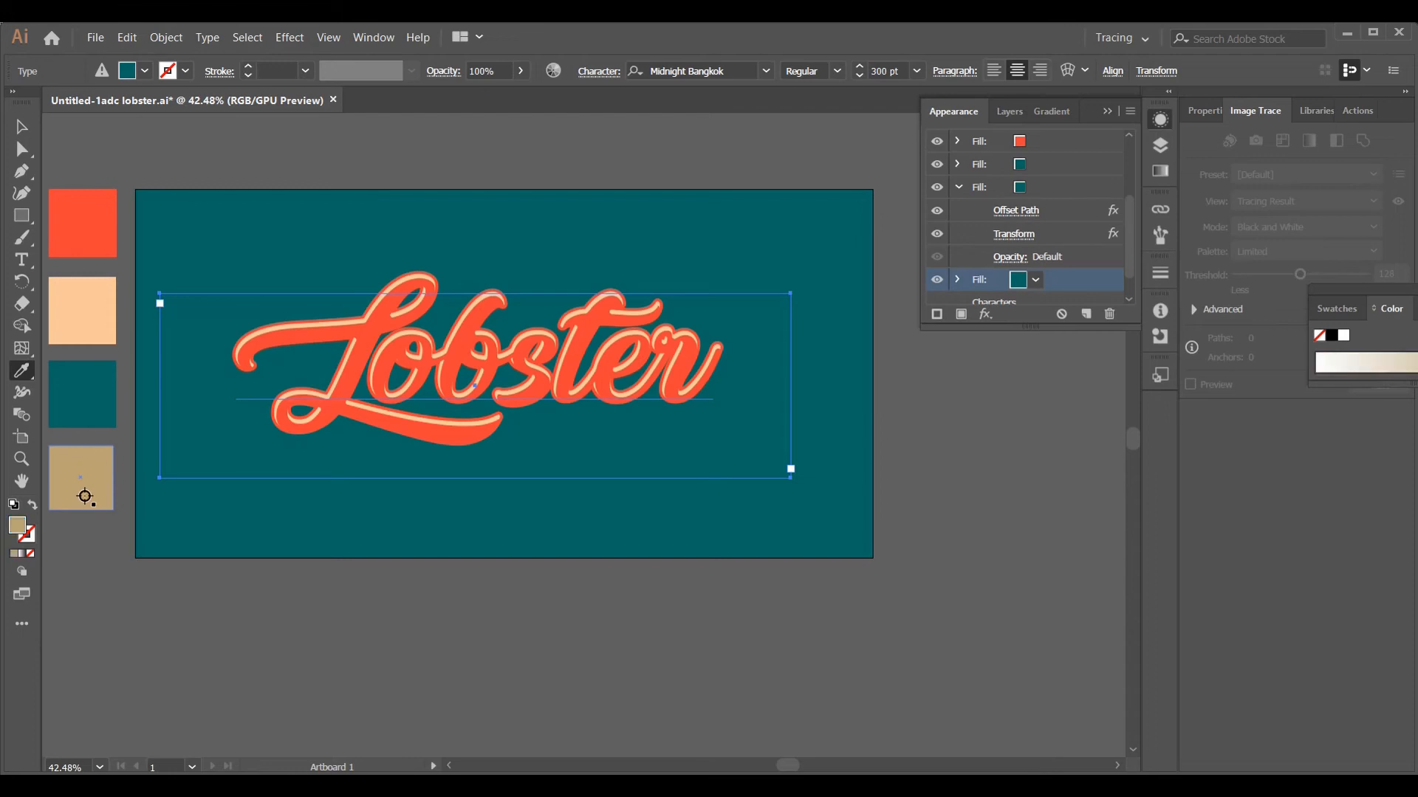
{"action": "scroll", "coordinate": [1038, 257], "scroll_direction": "down", "scroll_amount": 1}
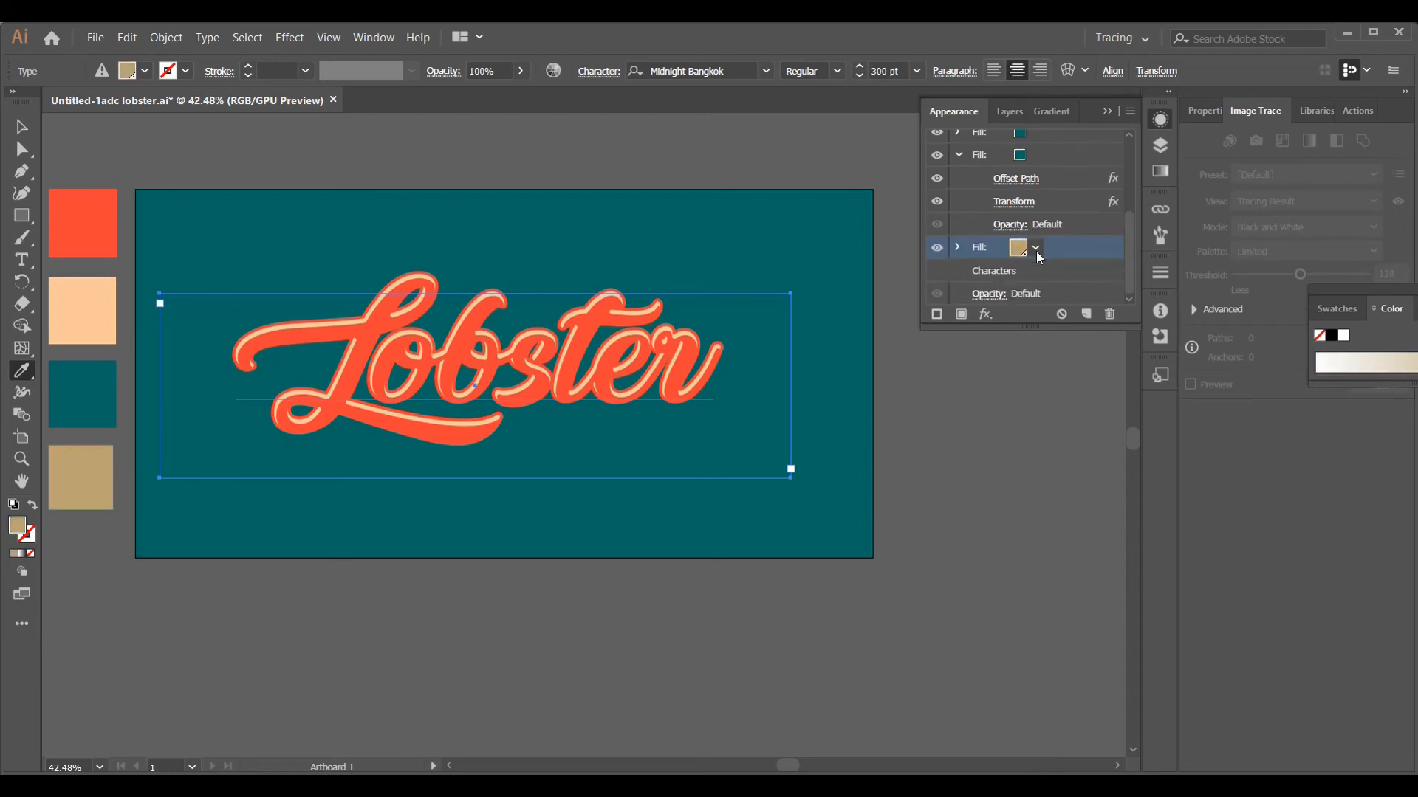
- Apply an Offset Path effect of 0 px with Round joins to the tan fill
{"action": "left_click", "coordinate": [958, 154]}
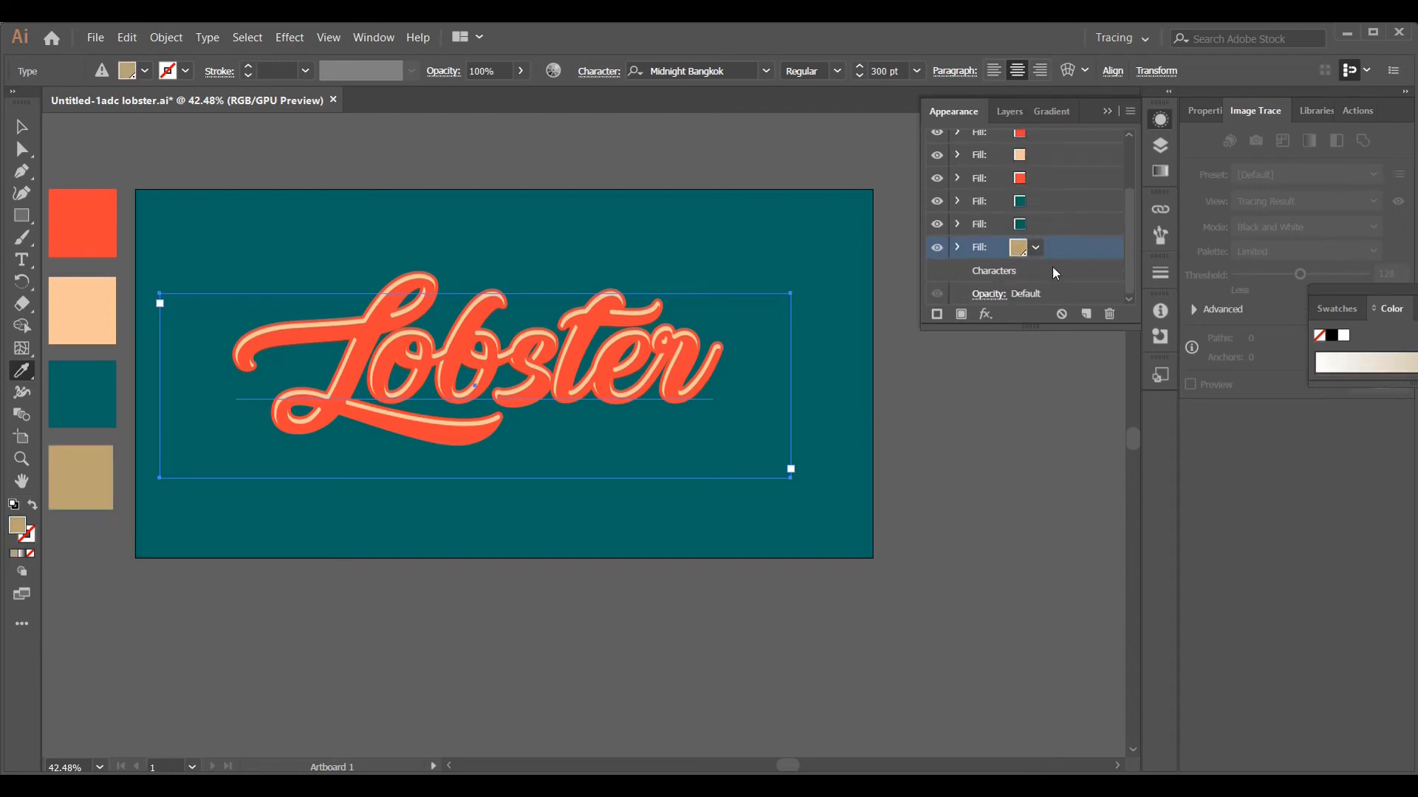
{"action": "left_click", "coordinate": [986, 316]}
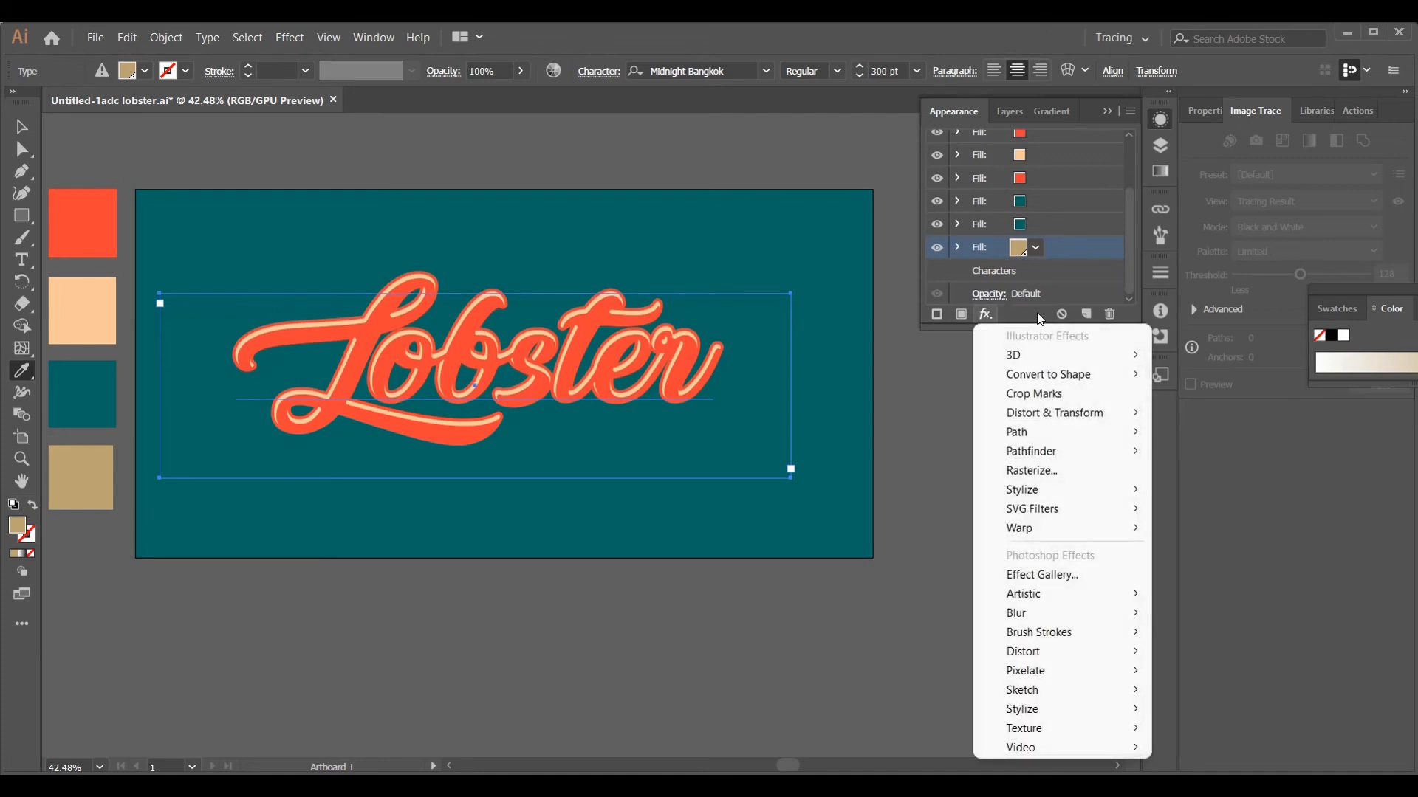
{"action": "mouse_move", "coordinate": [1118, 436]}
{"action": "left_click", "coordinate": [1255, 433]}
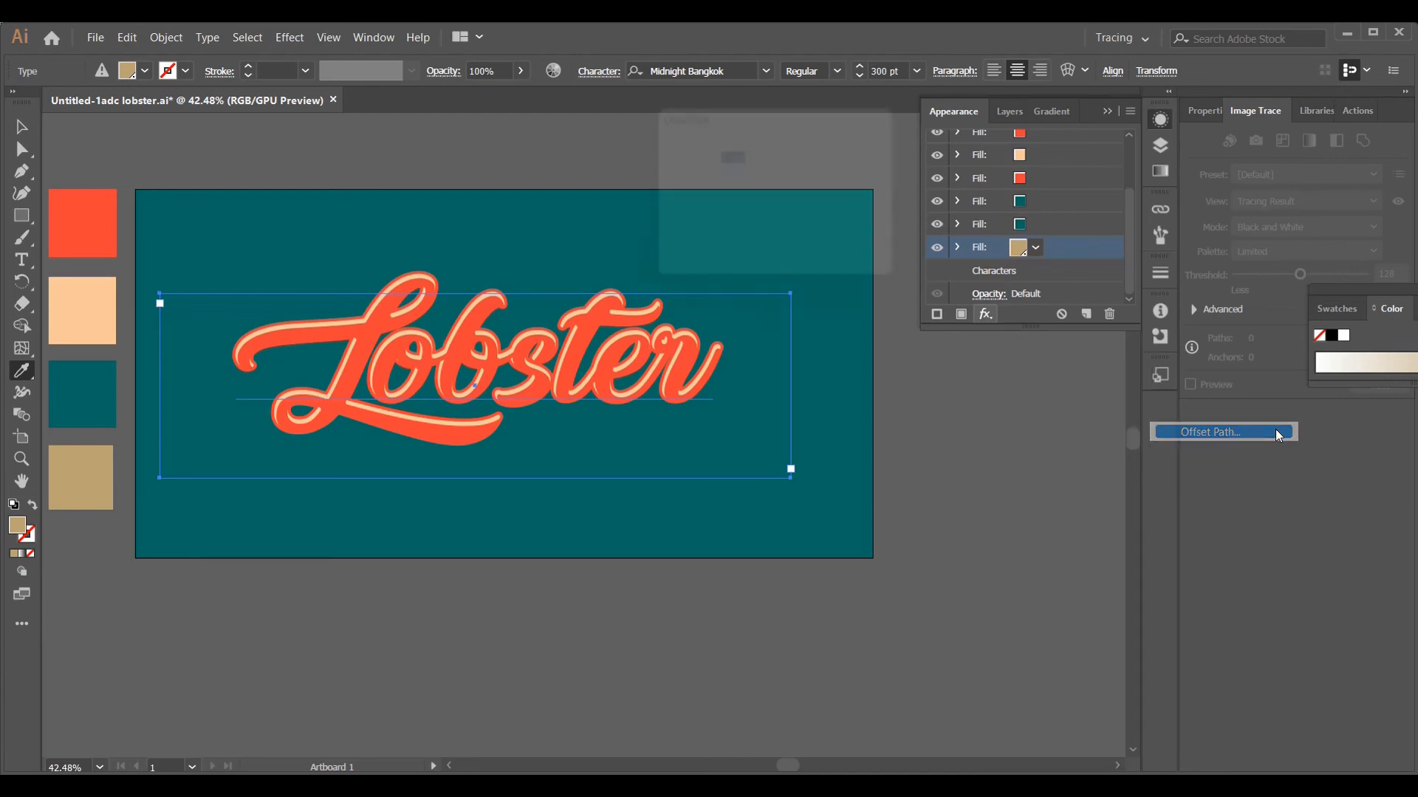
{"action": "key", "text": "BackSpace"}
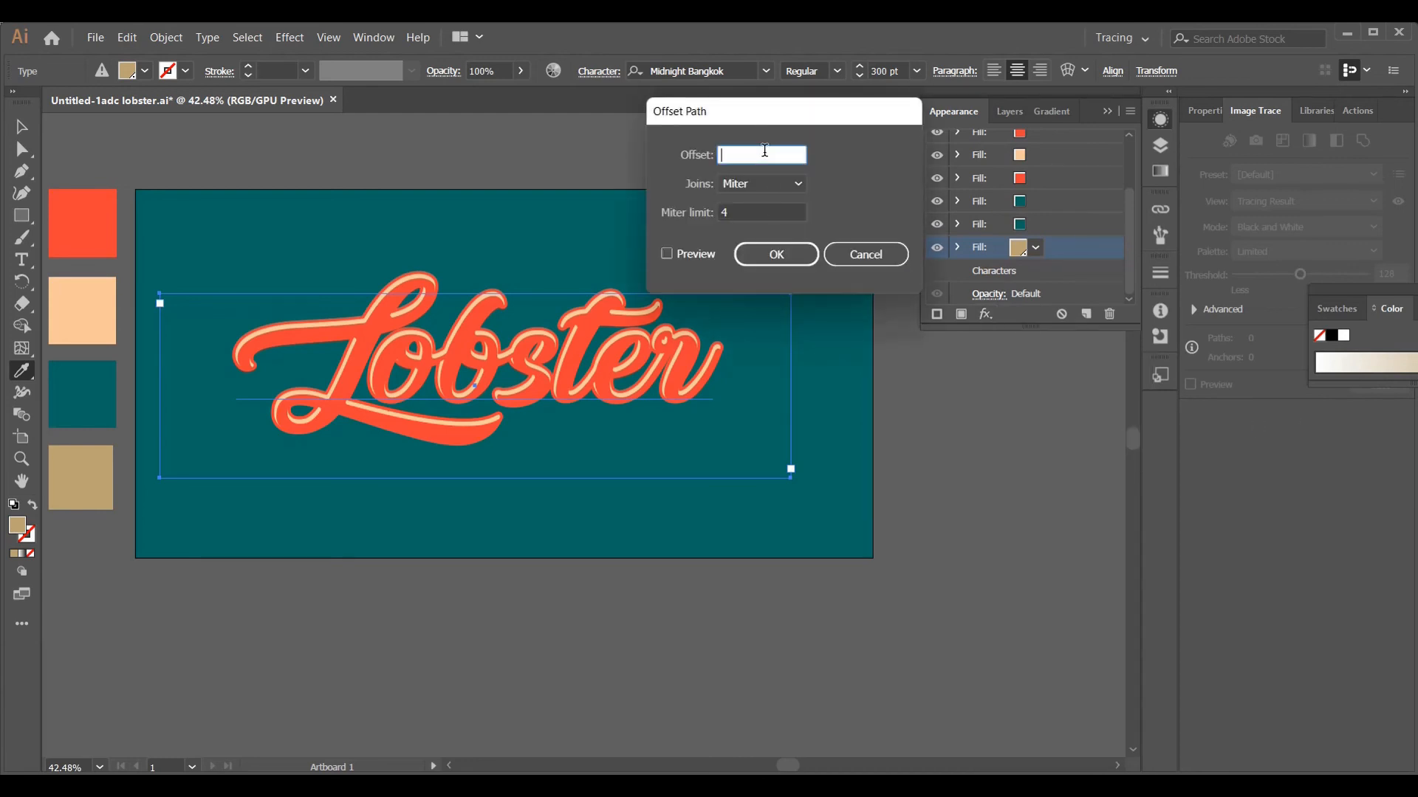
{"action": "type", "text": "0"}
{"action": "left_click", "coordinate": [764, 183]}
{"action": "left_click", "coordinate": [746, 220]}
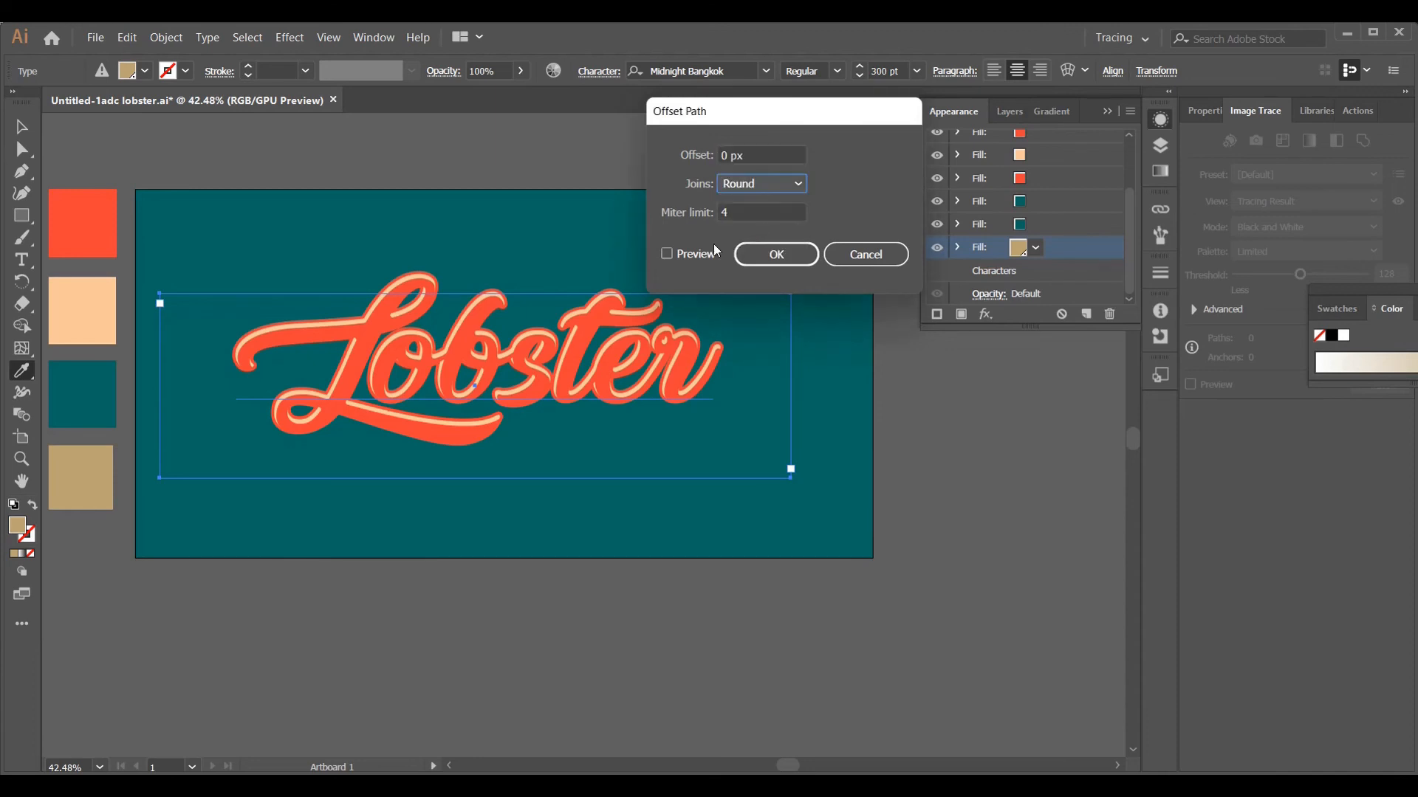
{"action": "left_click", "coordinate": [776, 254]}
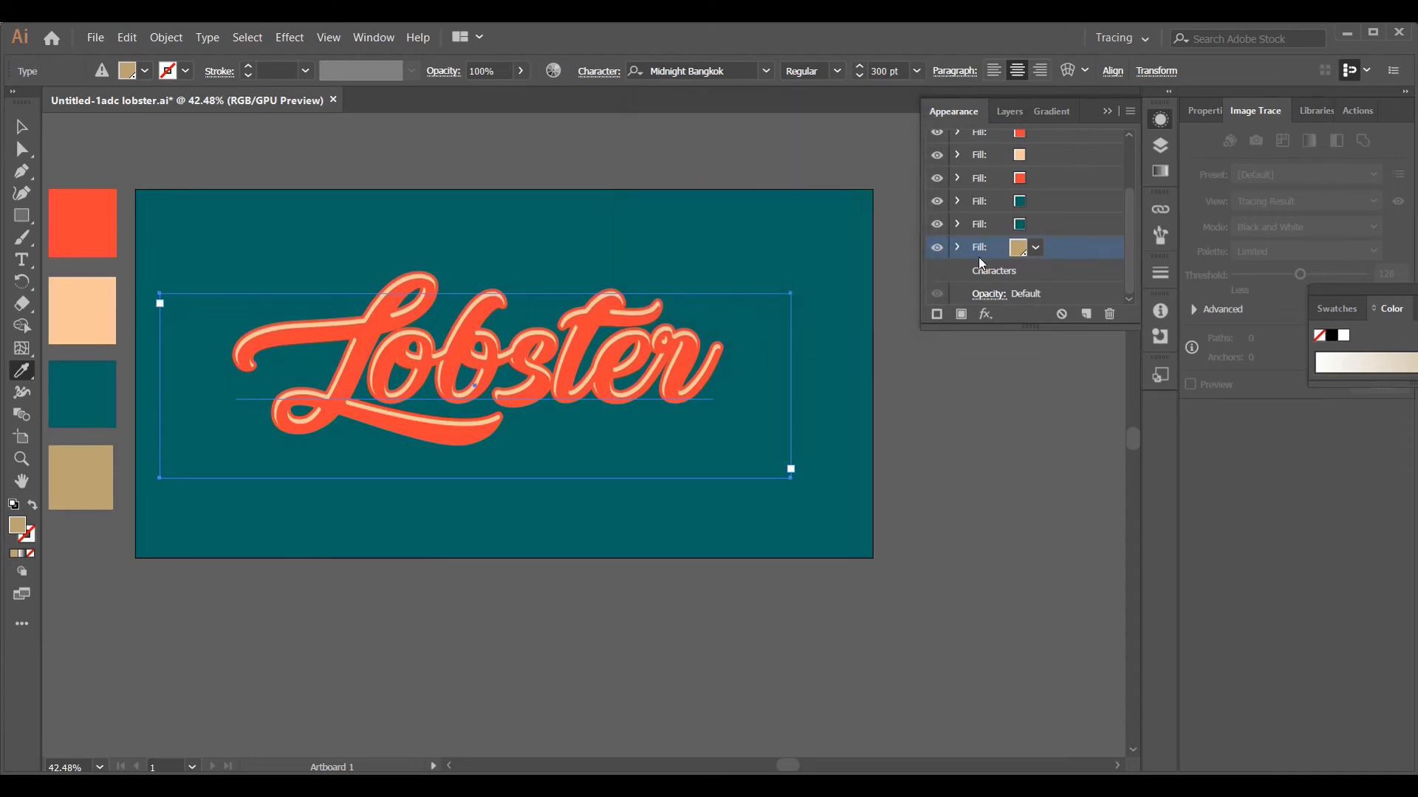
- Add a Transform effect to the tan fill, moving it 1 px horizontally and 29 px vertically
{"action": "left_click", "coordinate": [985, 314]}
{"action": "mouse_move", "coordinate": [1070, 413]}
{"action": "left_click", "coordinate": [1255, 469]}
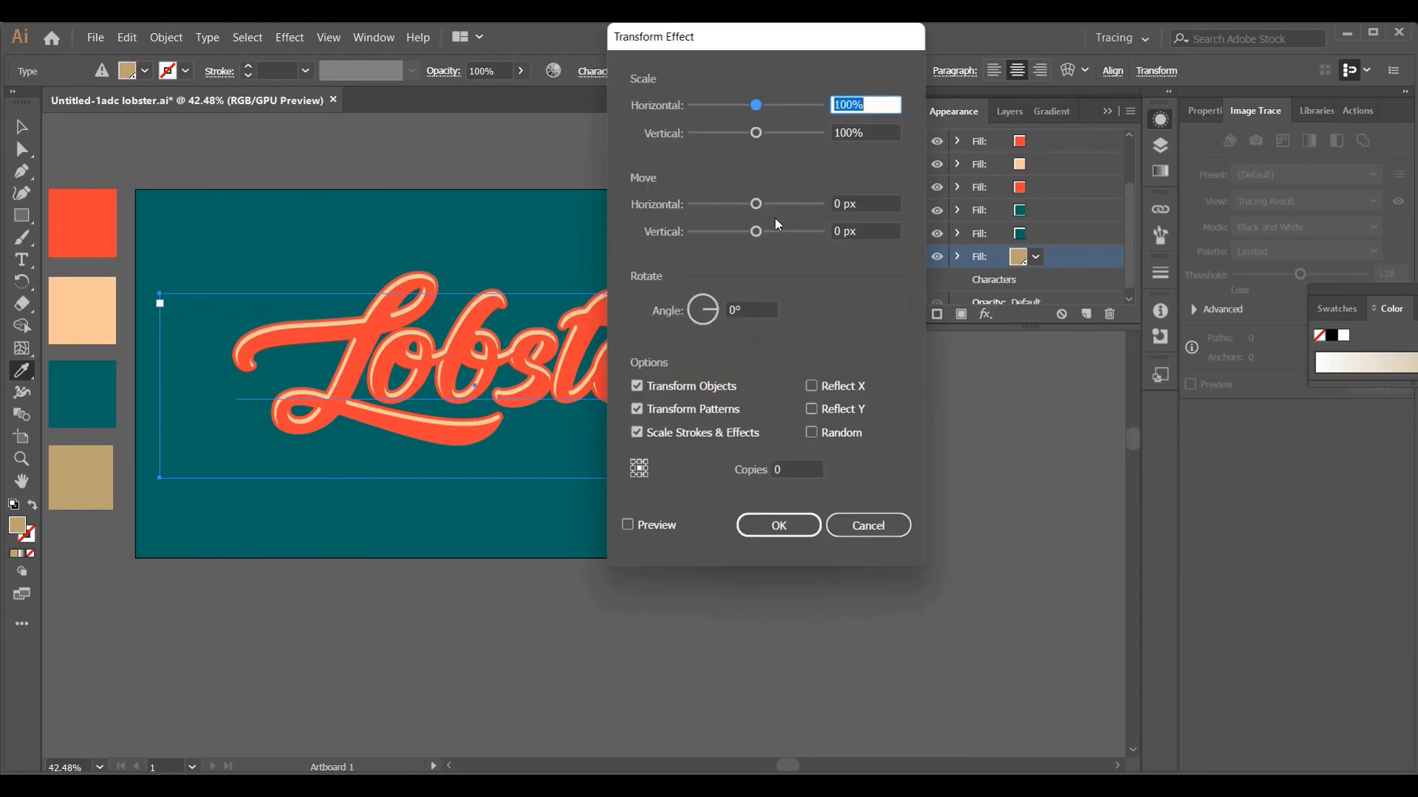
{"action": "left_click", "coordinate": [834, 205]}
{"action": "key", "text": "BackSpace"}
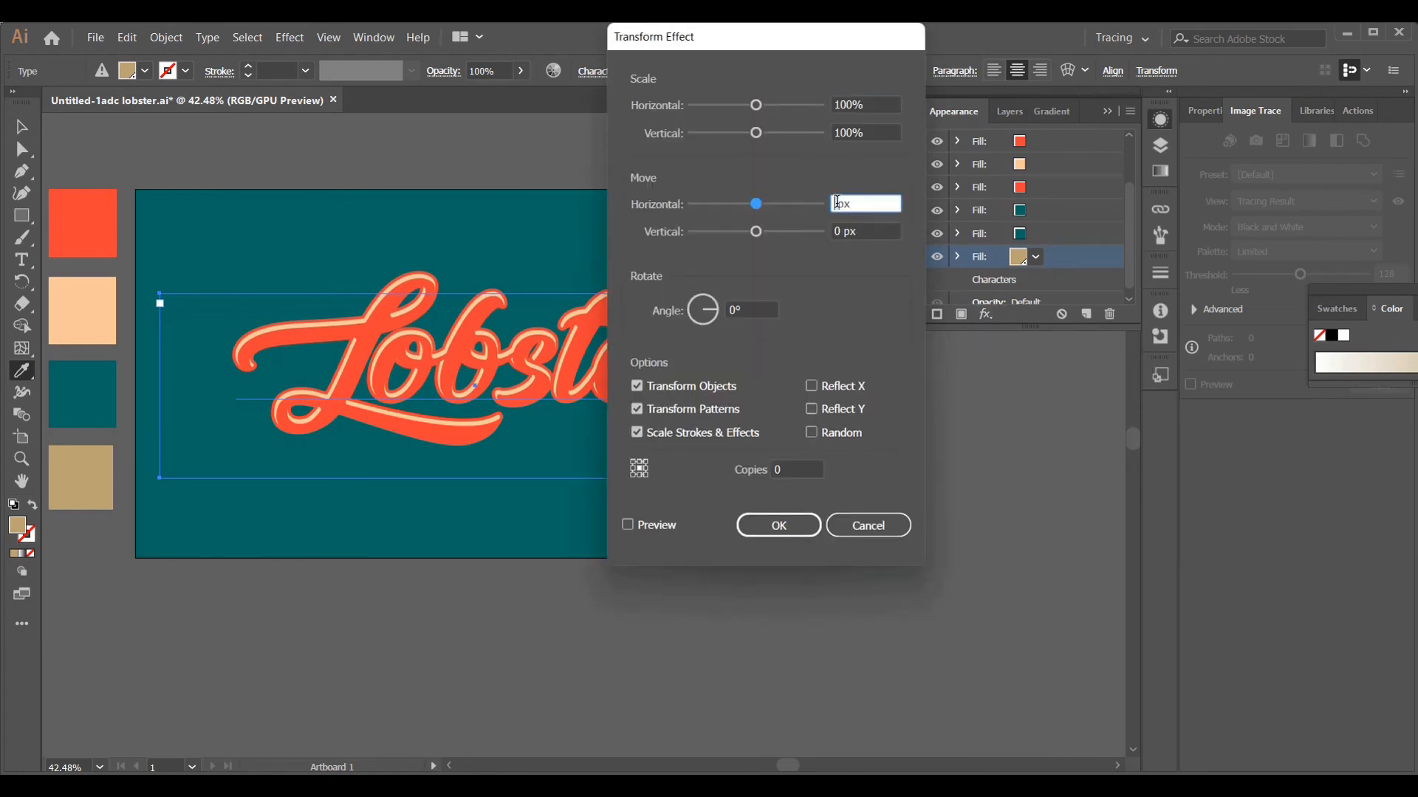
{"action": "type", "text": "1"}
{"action": "left_click", "coordinate": [838, 231]}
{"action": "type", "text": "29"}
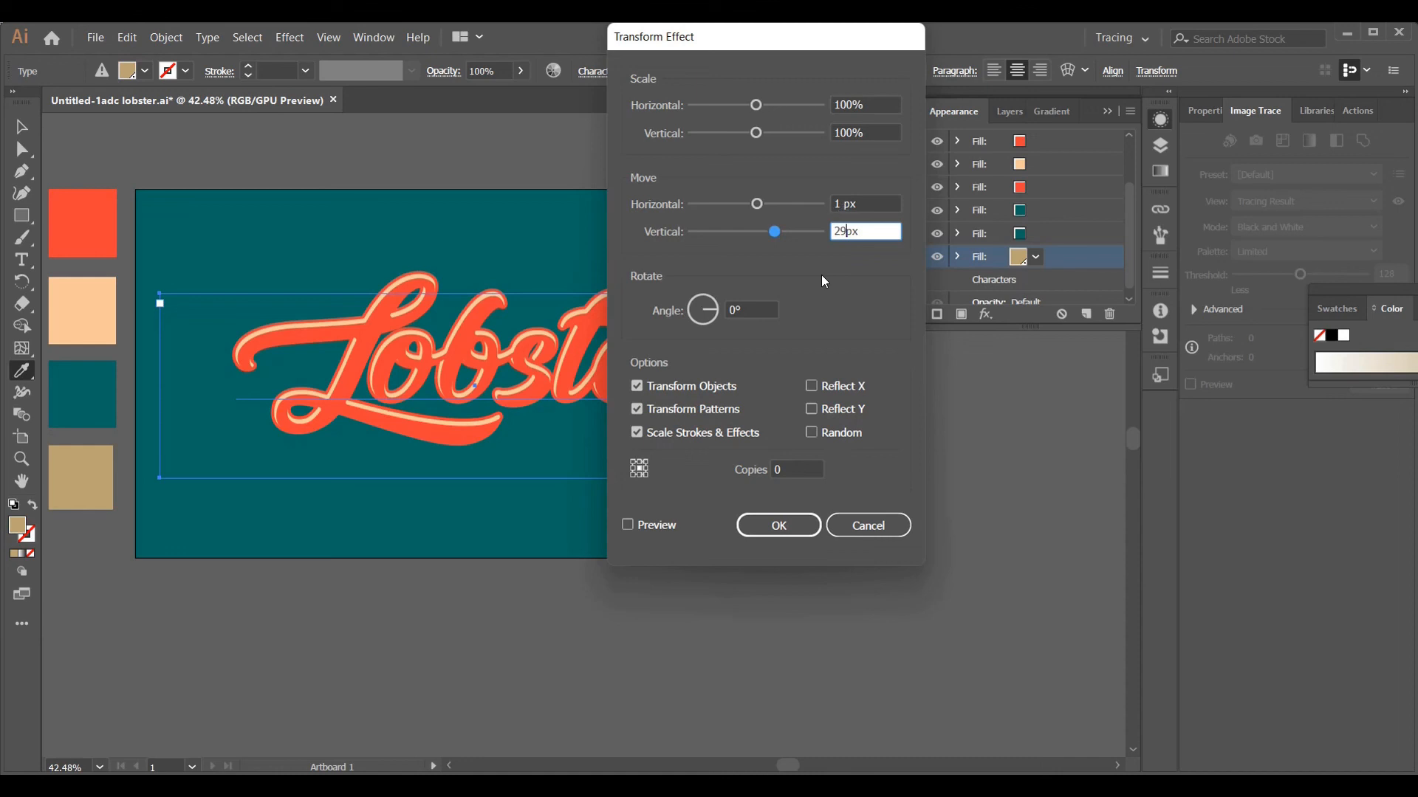
{"action": "left_click", "coordinate": [627, 525]}
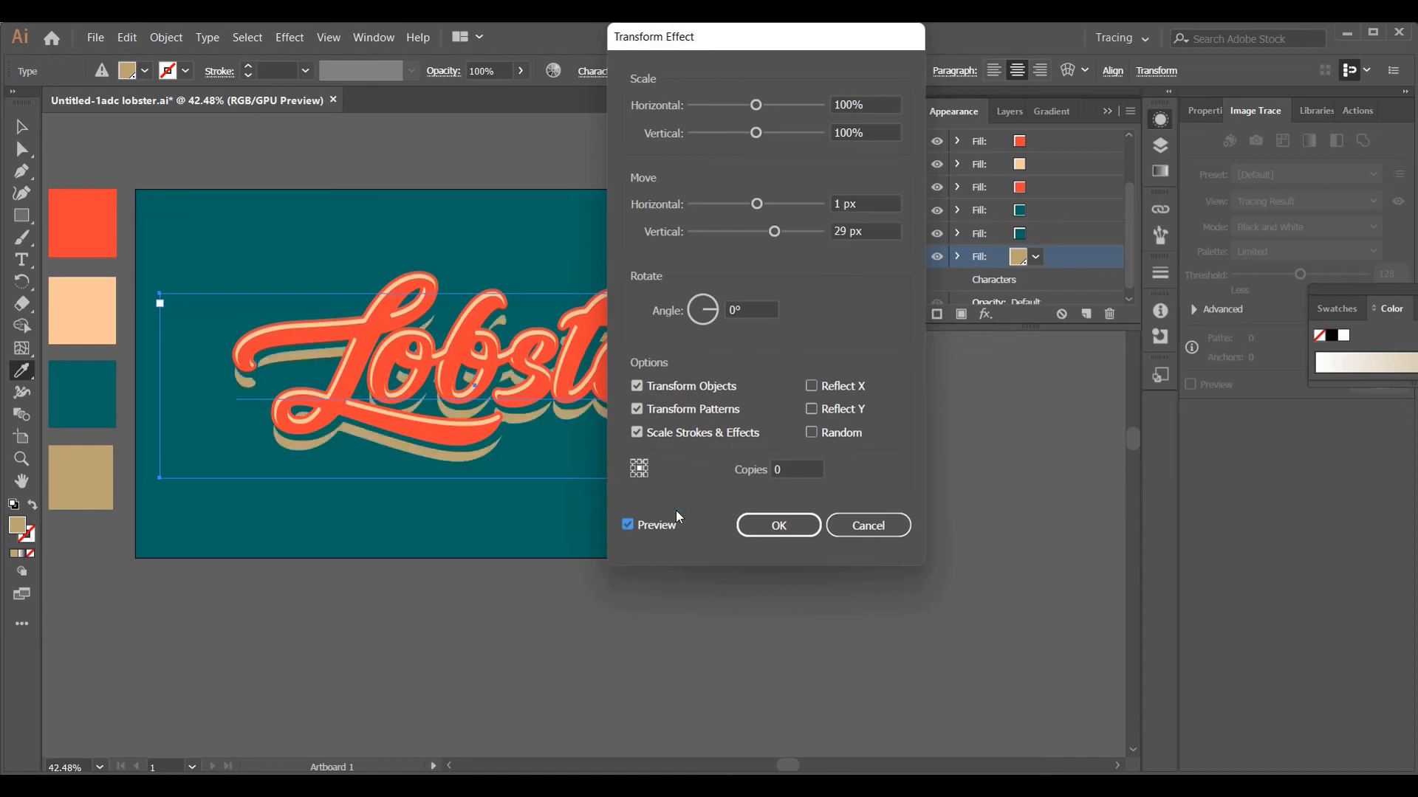
{"action": "left_click", "coordinate": [778, 525]}
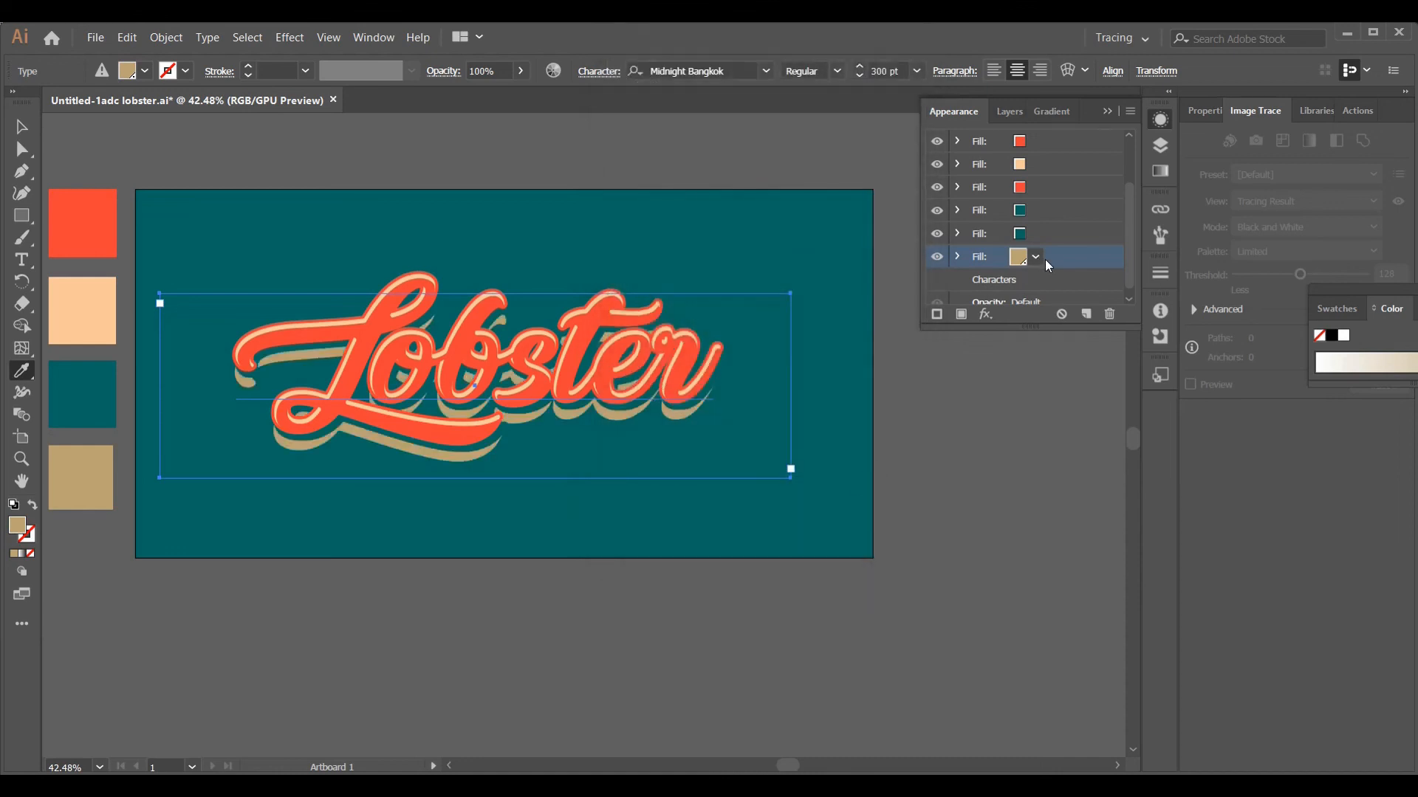
- Review the stack of fills, hide the appearance settings and examine the layered Lobster lettering up close
{"action": "scroll", "coordinate": [1071, 230], "scroll_direction": "up", "scroll_amount": 2}
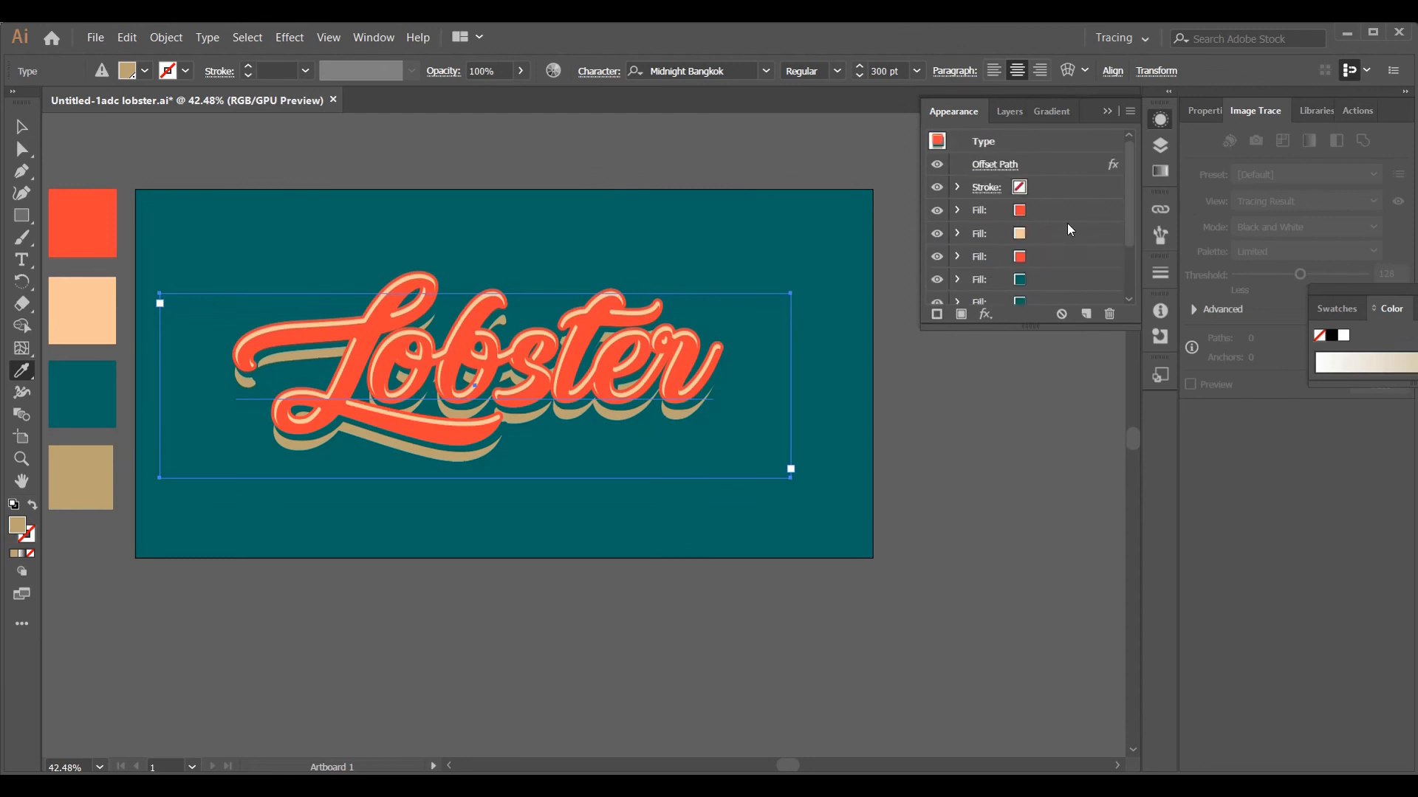
{"action": "scroll", "coordinate": [1100, 226], "scroll_direction": "down", "scroll_amount": 3}
{"action": "left_click", "coordinate": [1104, 247]}
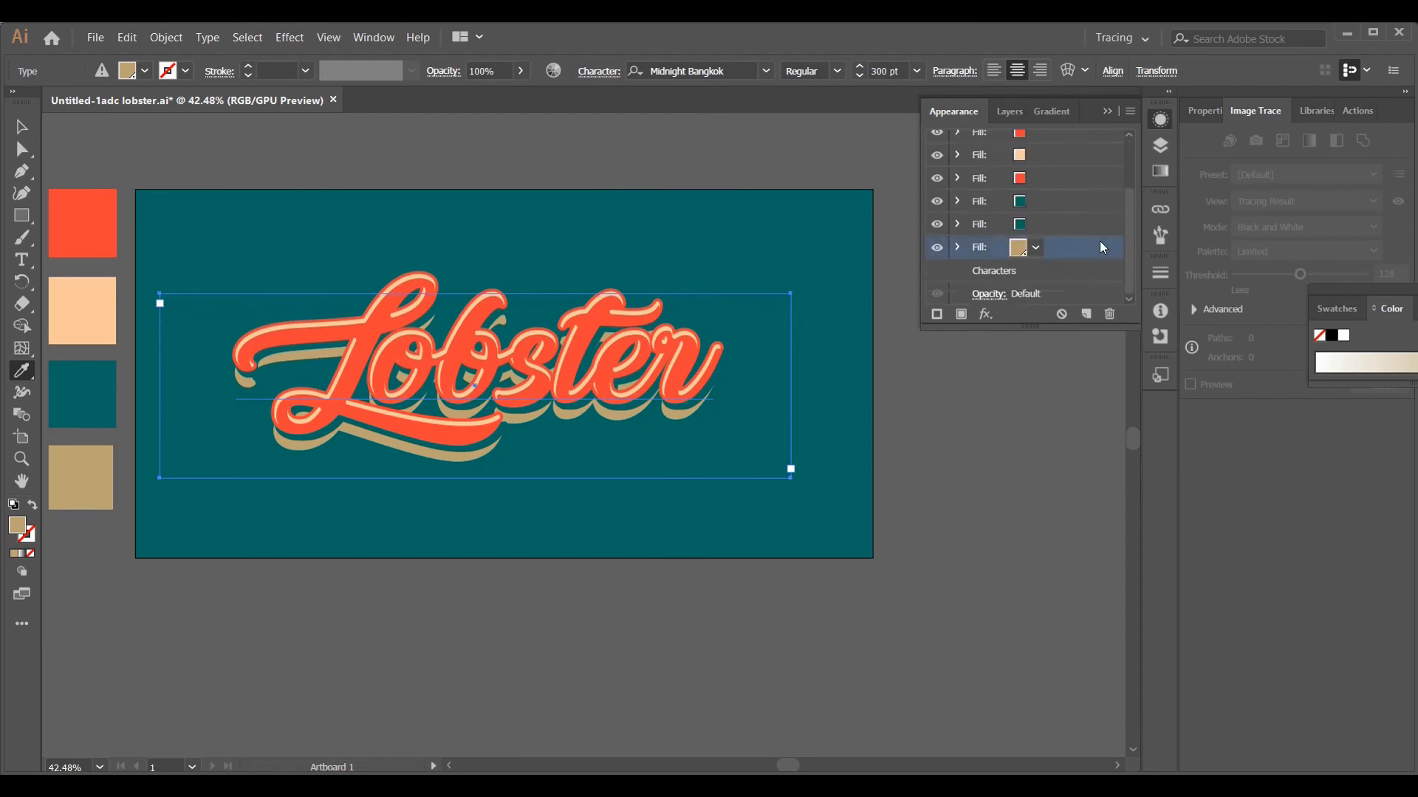
{"action": "left_click", "coordinate": [1130, 114]}
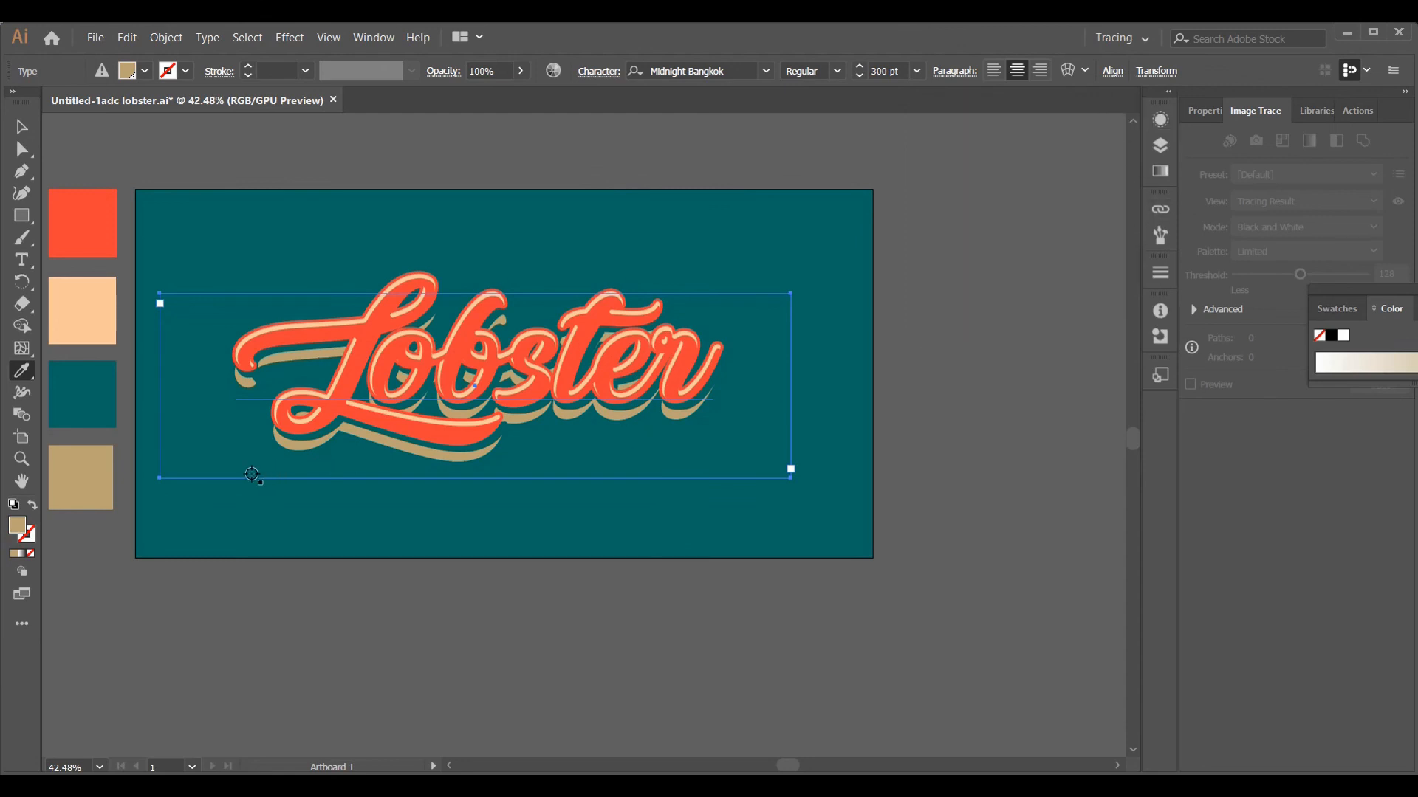
{"action": "left_click", "coordinate": [23, 461]}
{"action": "left_click_drag", "start_coordinate": [279, 346], "coordinate": [323, 398]}
{"action": "left_click_drag", "start_coordinate": [490, 365], "coordinate": [589, 597]}
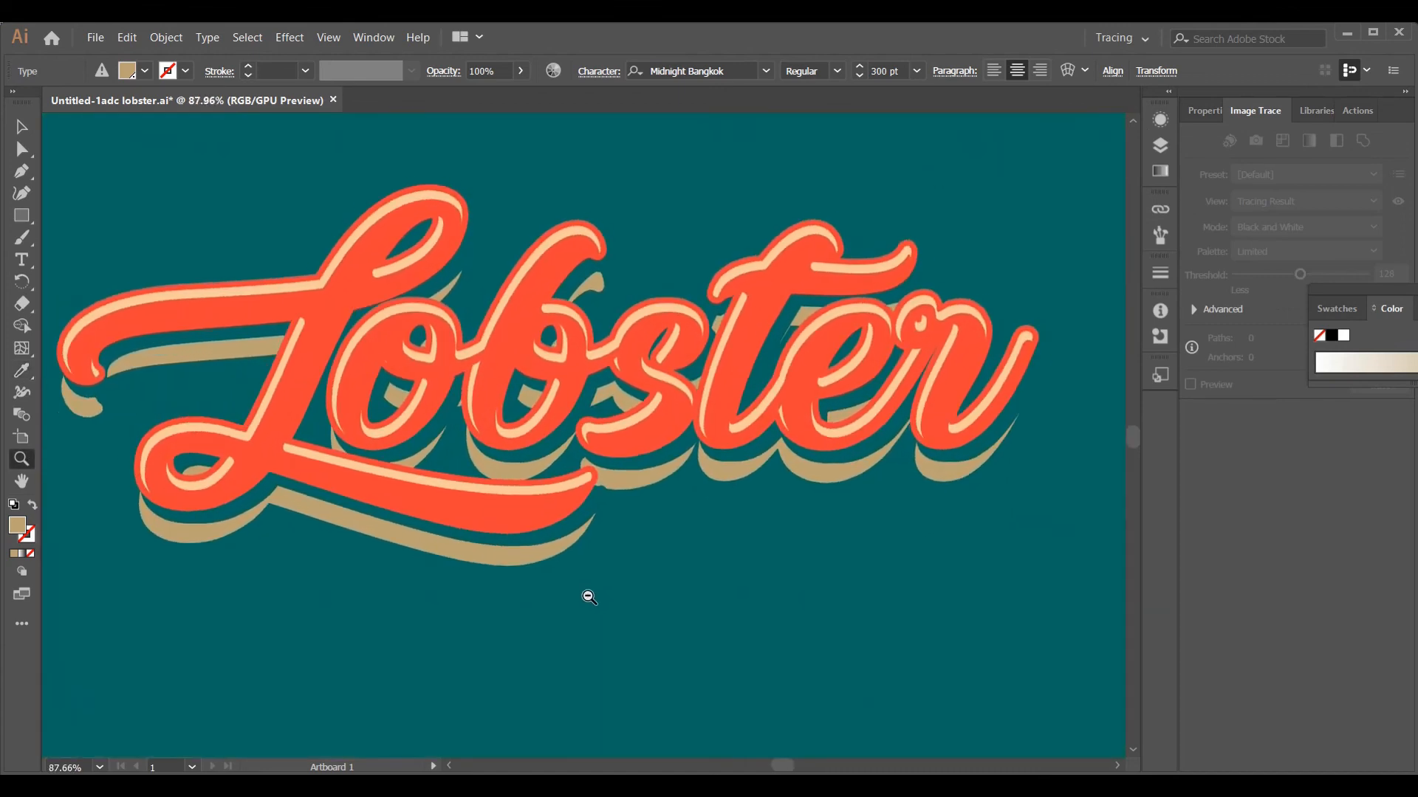